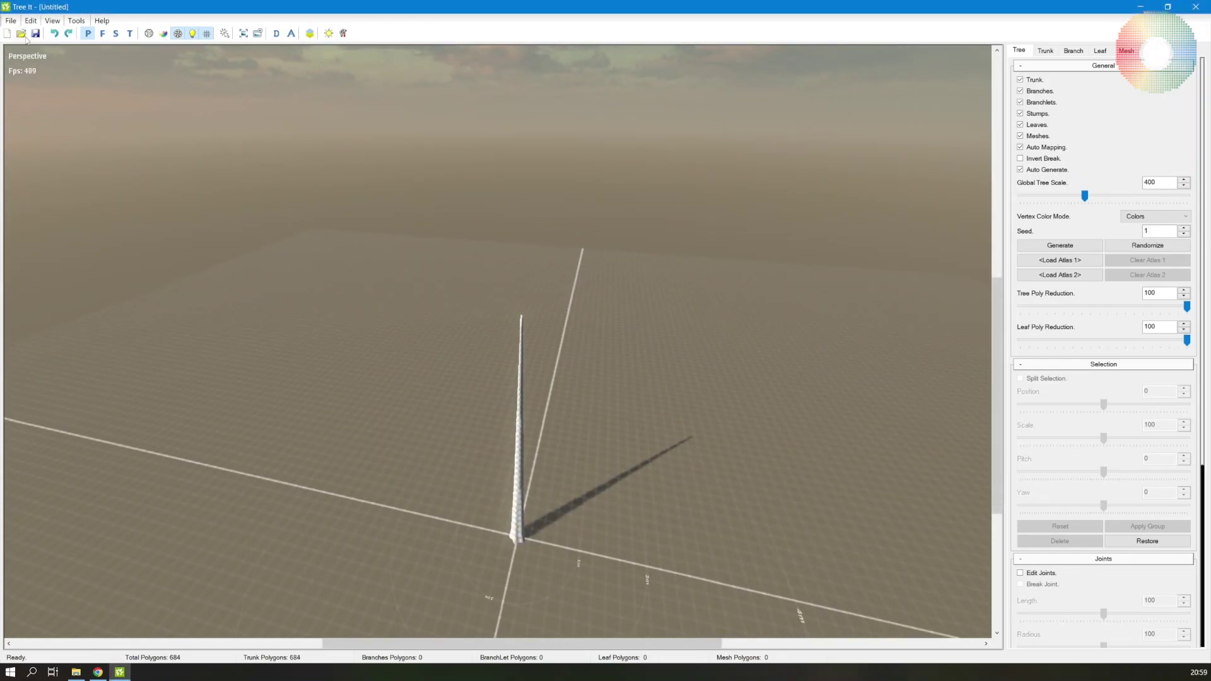
# Step: Load date palm.tre from the Trees\date palm folder and orbit around it to inspect it
pyautogui.click(21, 33)
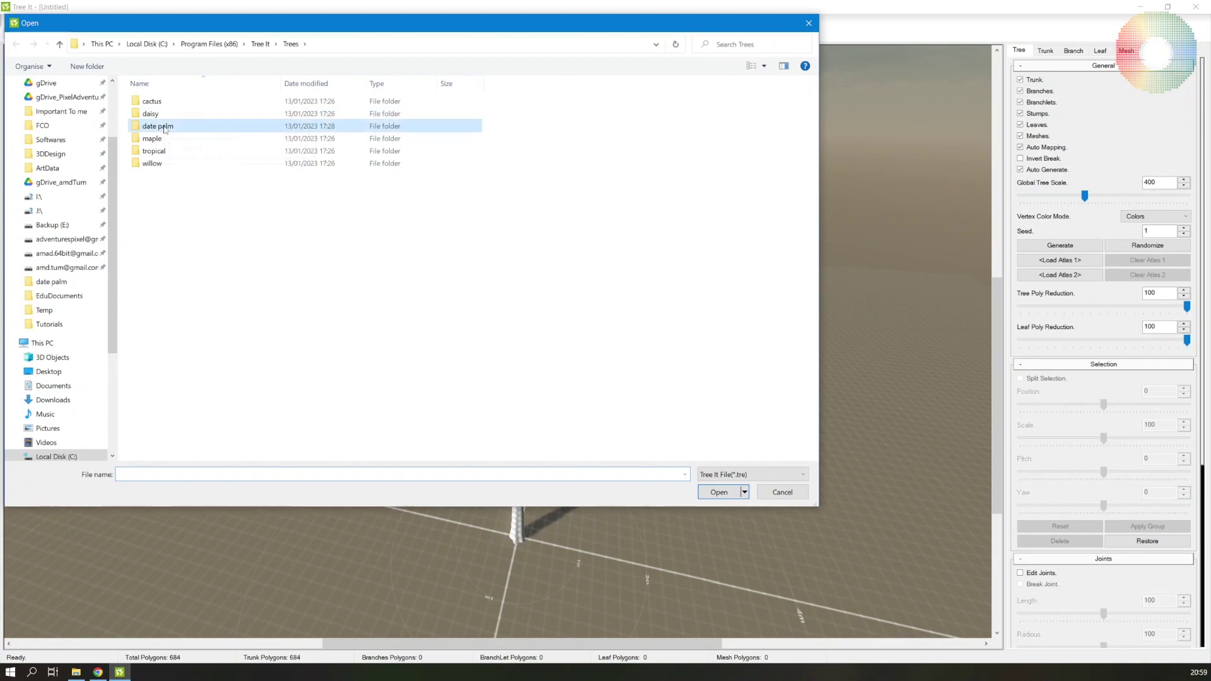
pyautogui.doubleClick(164, 127)
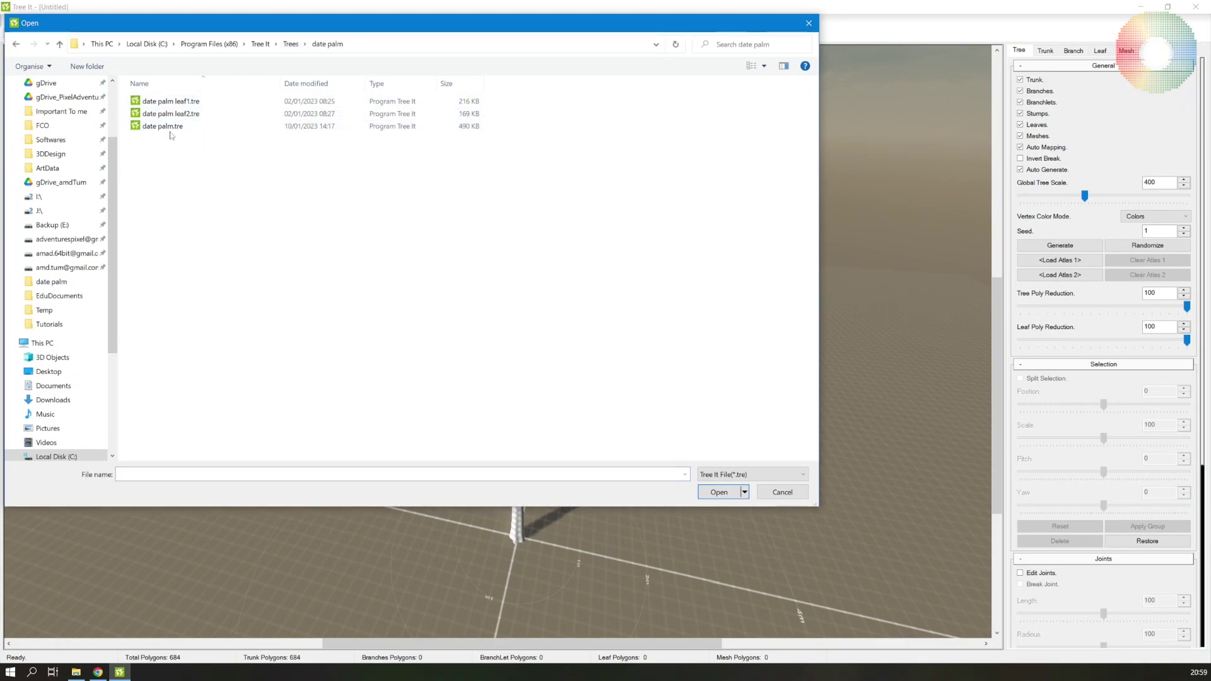
pyautogui.doubleClick(147, 126)
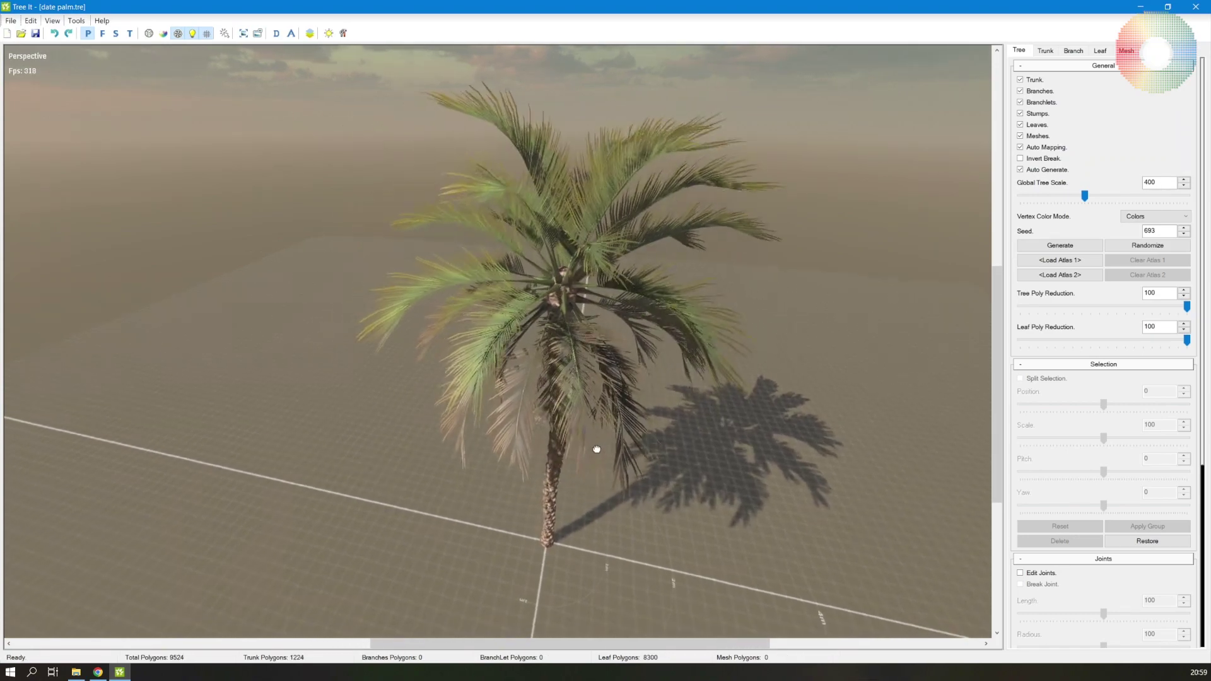
pyautogui.moveTo(534, 444); pyautogui.dragTo(608, 456)
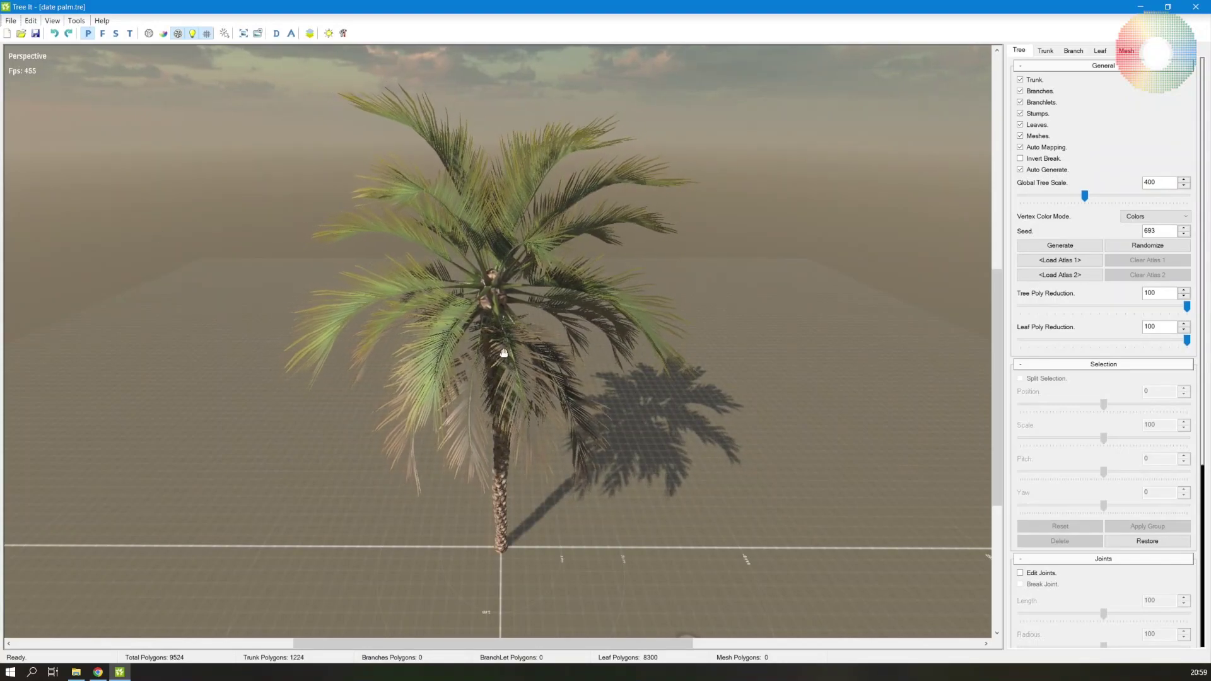
pyautogui.moveTo(511, 340); pyautogui.dragTo(387, 353)
pyautogui.moveTo(475, 370); pyautogui.dragTo(399, 281)
pyautogui.moveTo(516, 293); pyautogui.dragTo(830, 173)
# Step: Set the trunk's Length to 140 and Radius to 140
pyautogui.moveTo(449, 365); pyautogui.dragTo(706, 330)
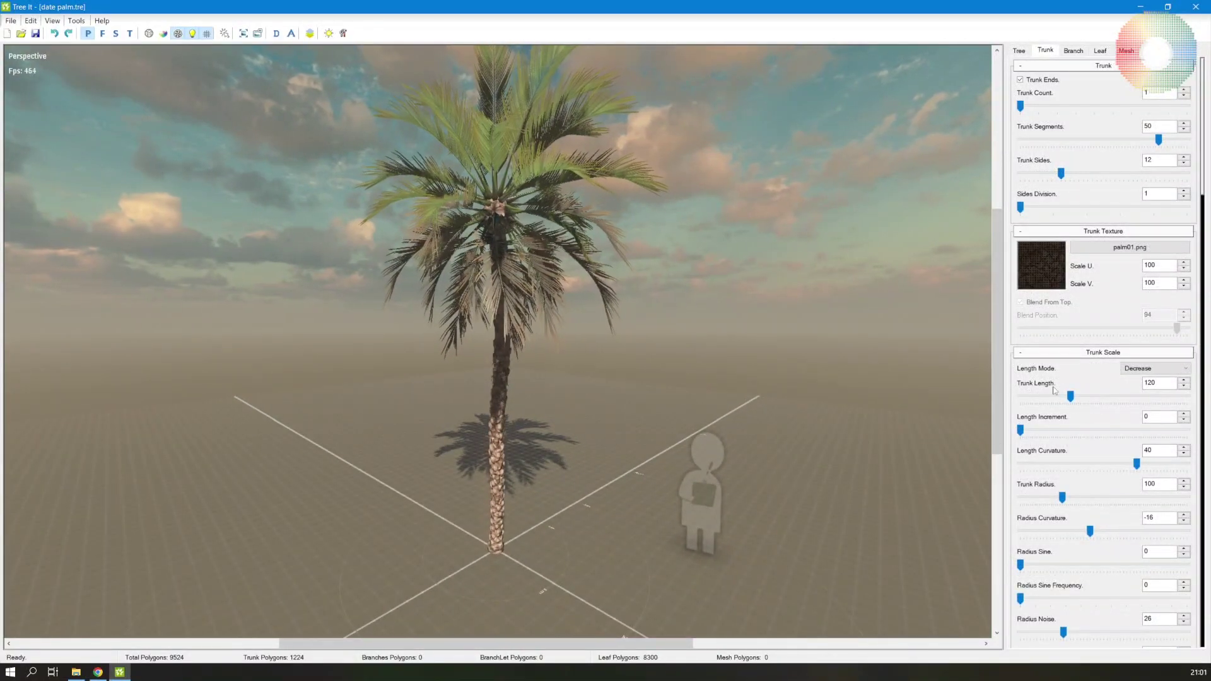
pyautogui.moveTo(1068, 395); pyautogui.dragTo(1081, 400)
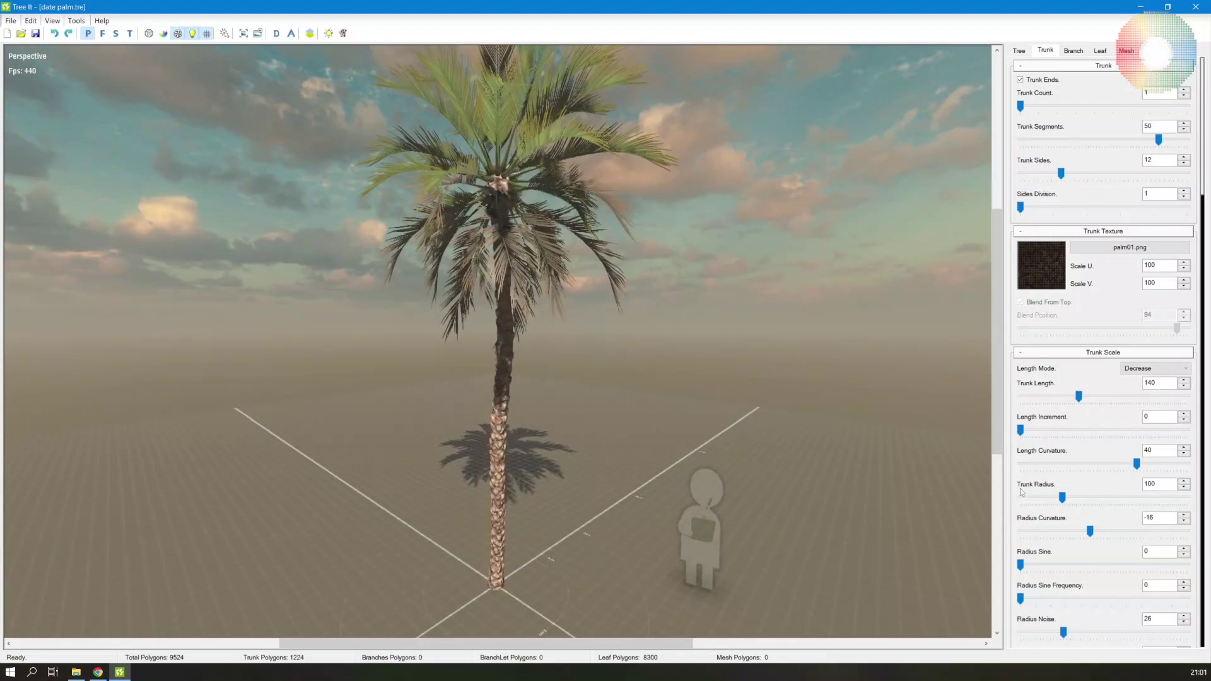
pyautogui.scroll(-1, 1022, 491)
pyautogui.moveTo(1062, 426); pyautogui.dragTo(1079, 430)
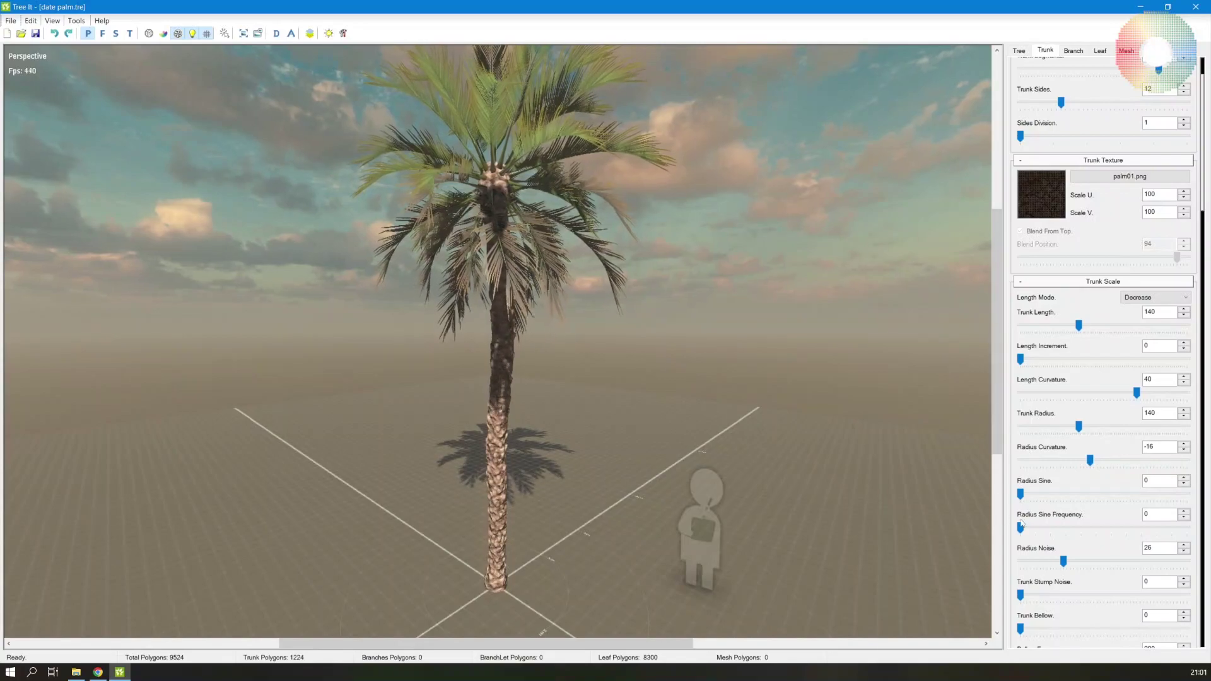
# Step: Bend the trunk with Bend Min -12 and Bend Max 12
pyautogui.scroll(-4, 1021, 523)
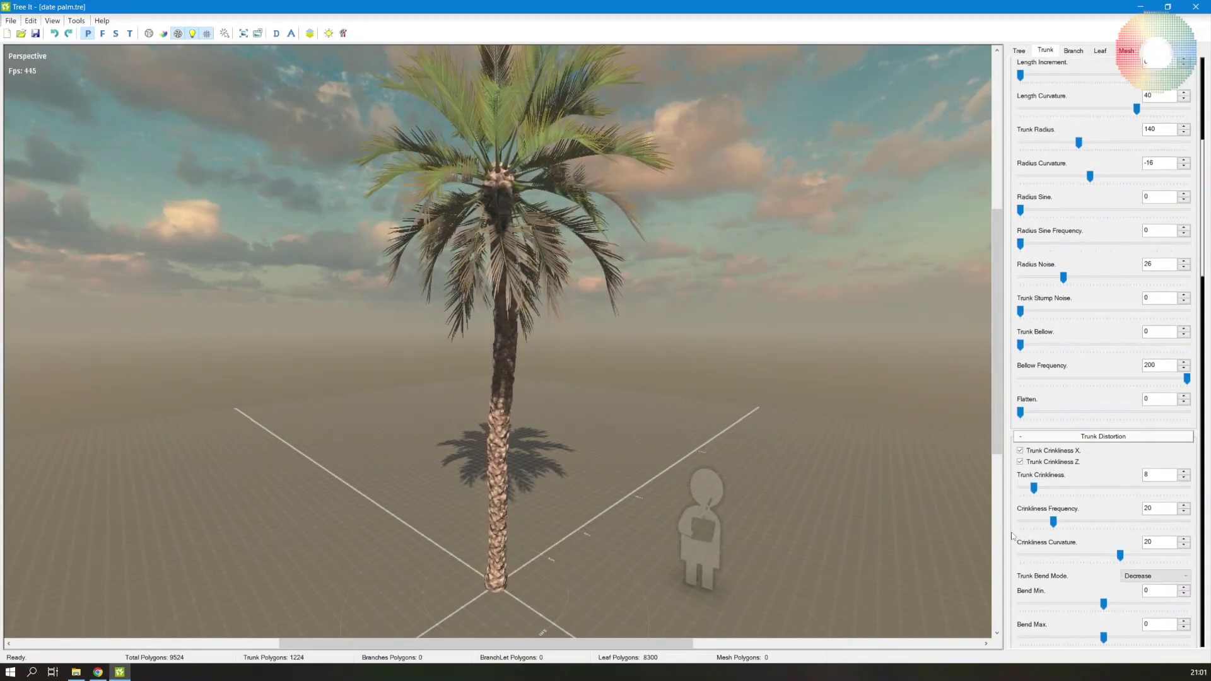
pyautogui.scroll(-4, 1012, 536)
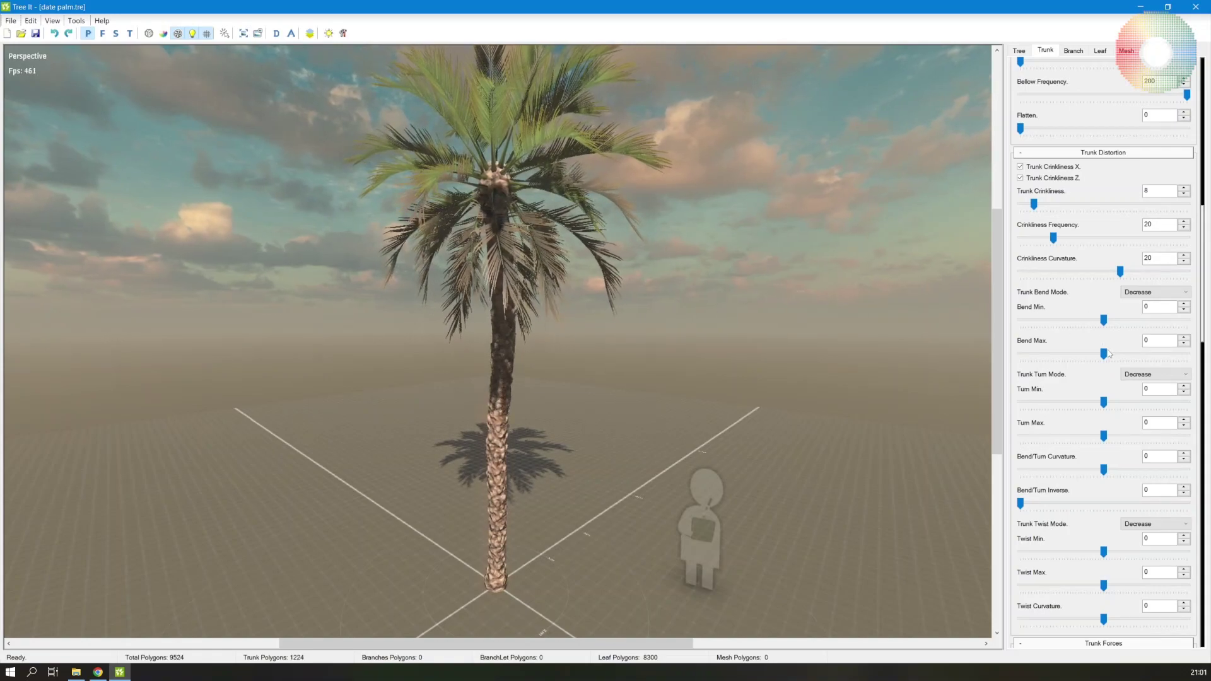
pyautogui.moveTo(1103, 354)
pyautogui.mouseDown()
pyautogui.moveTo(1111, 325)
pyautogui.moveTo(1105, 357)
pyautogui.mouseUp()
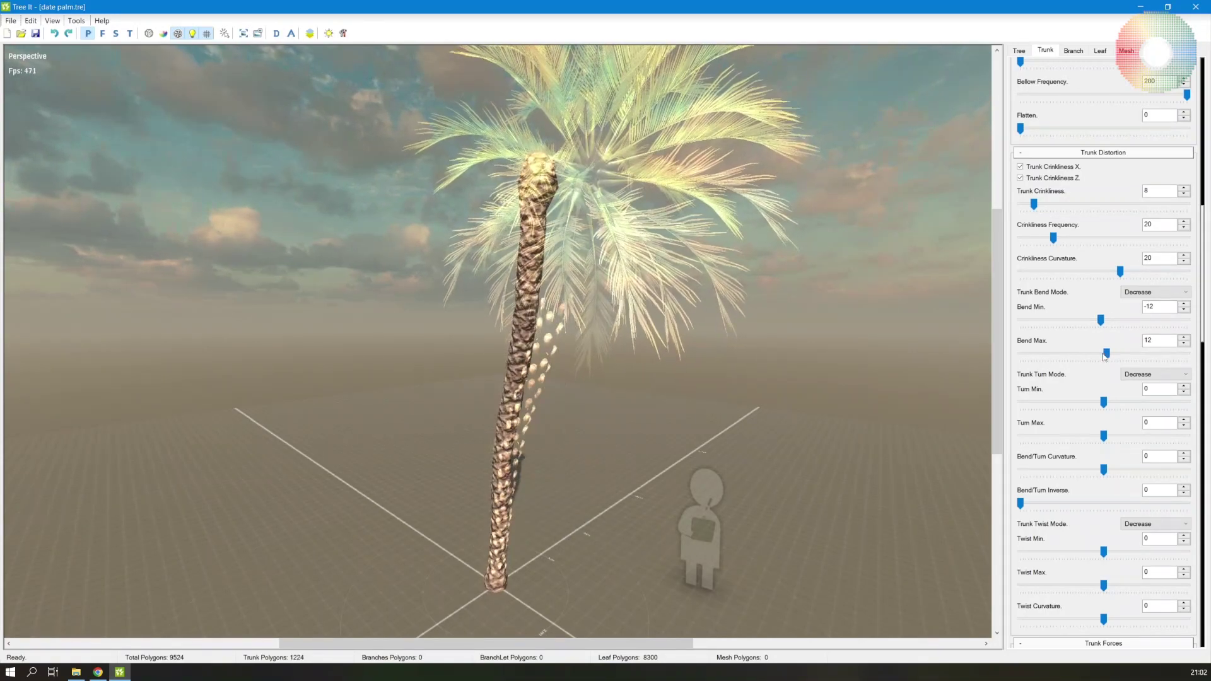
pyautogui.moveTo(607, 397); pyautogui.dragTo(761, 438)
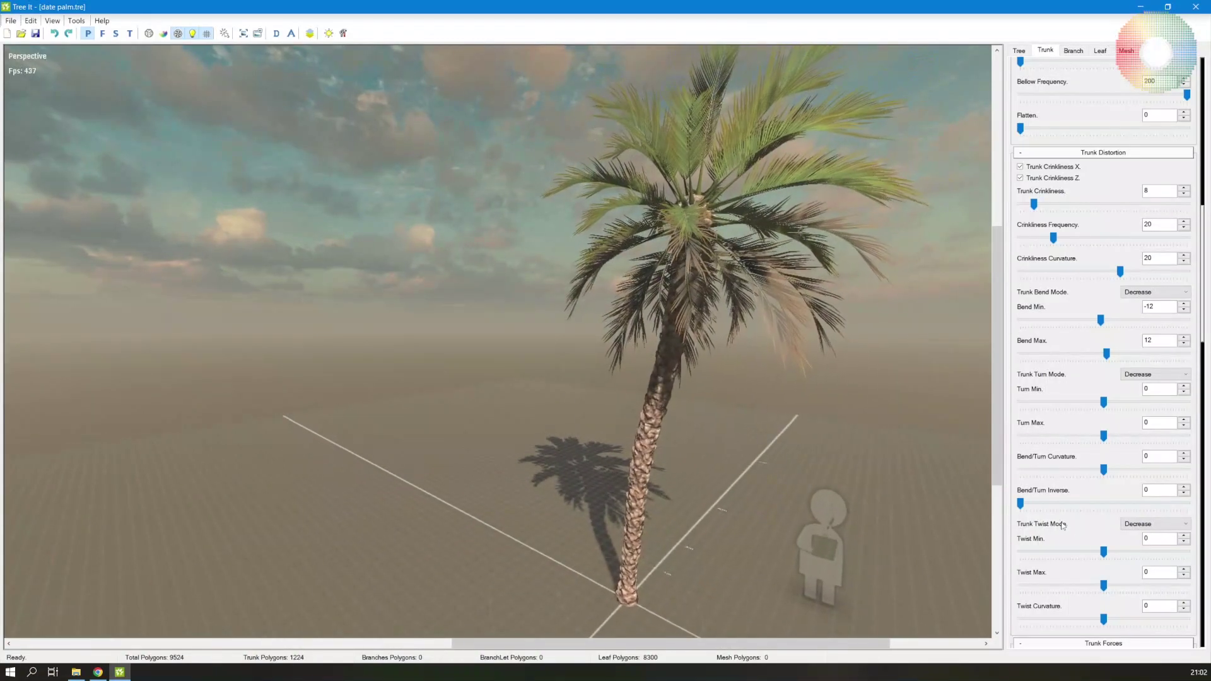
pyautogui.scroll(-1, 1020, 546)
pyautogui.scroll(-3, 1020, 546)
pyautogui.scroll(11, 1012, 547)
pyautogui.click(1100, 51)
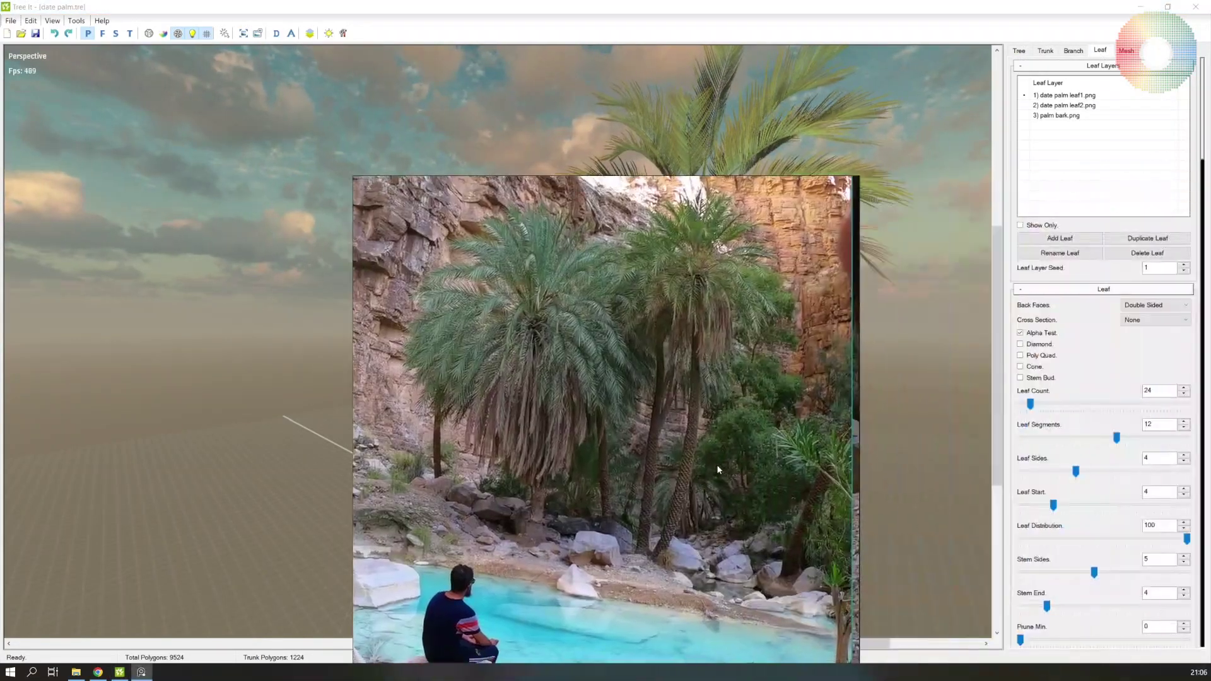
pyautogui.moveTo(716, 464); pyautogui.dragTo(490, 411)
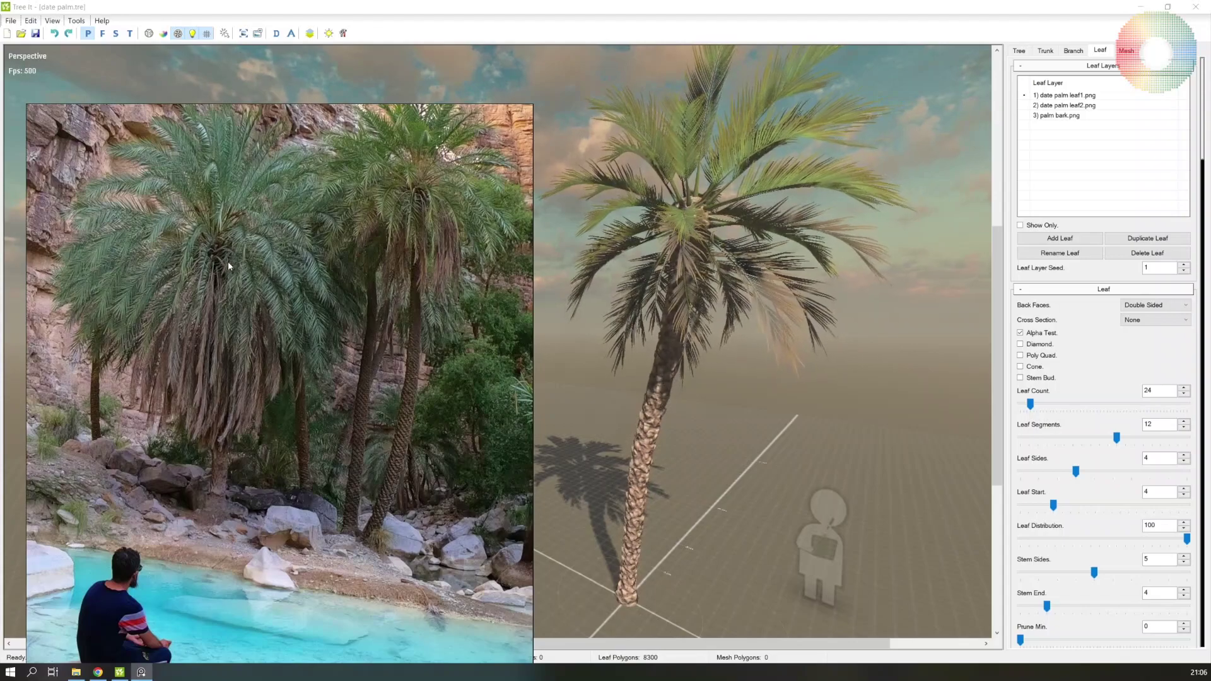
pyautogui.moveTo(228, 261); pyautogui.dragTo(210, 261)
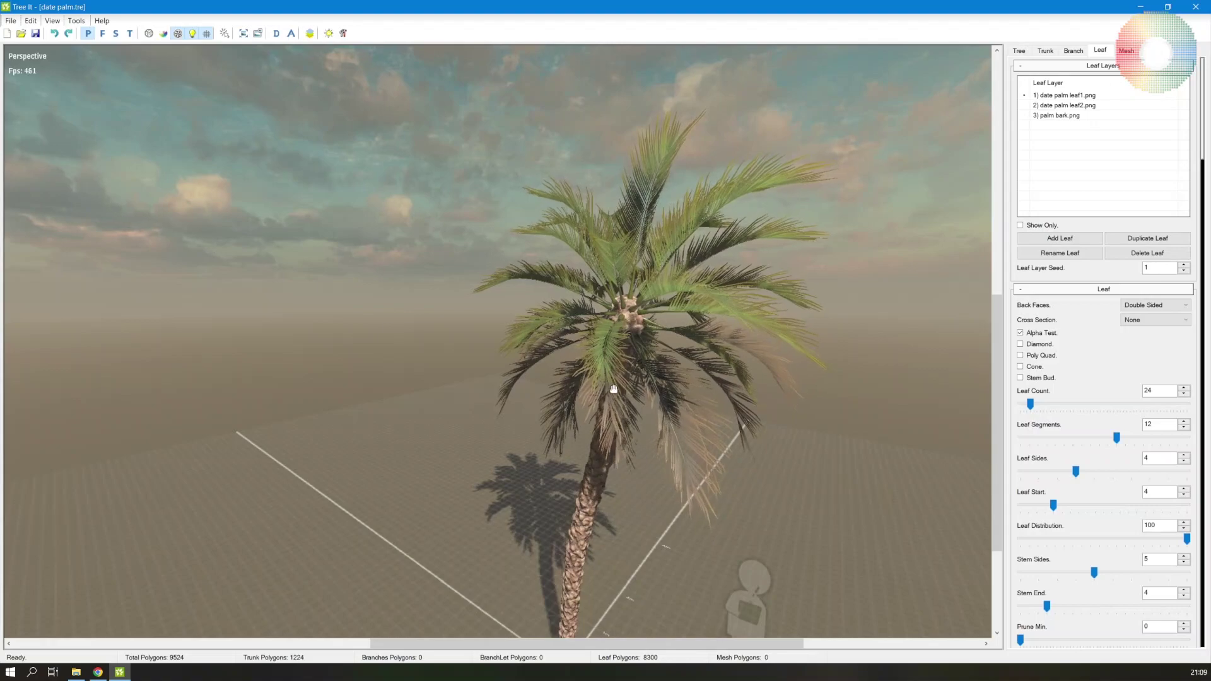
pyautogui.moveTo(610, 395); pyautogui.dragTo(542, 346)
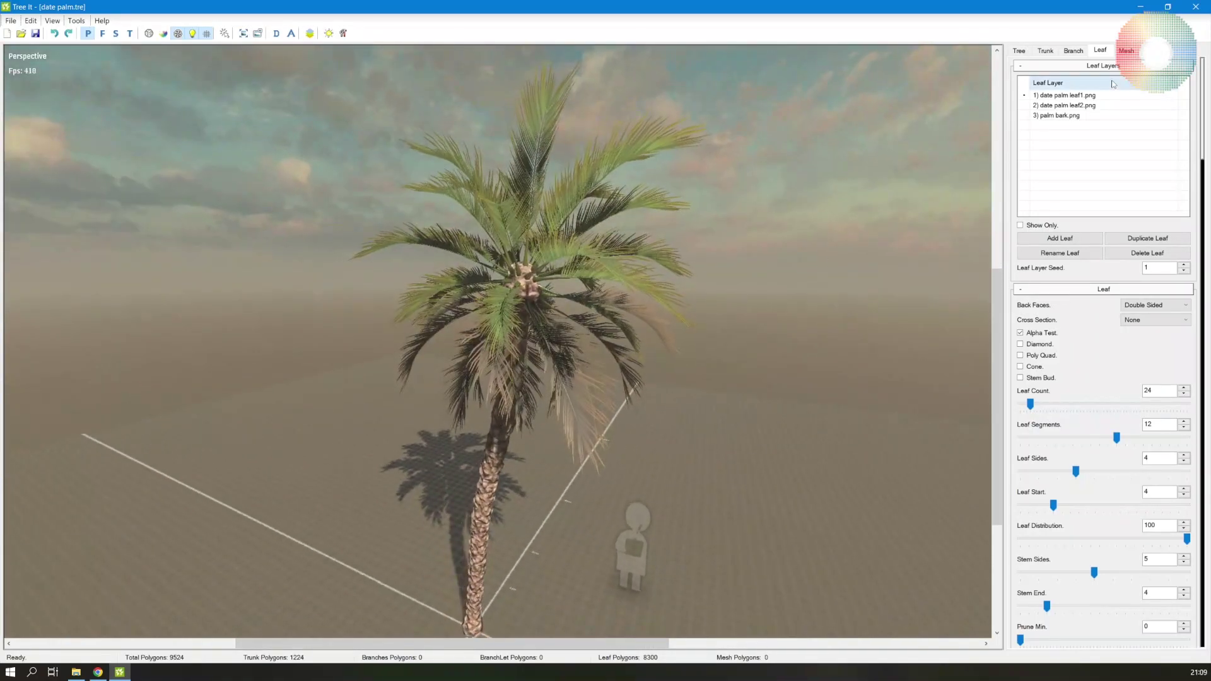
pyautogui.click(1071, 96)
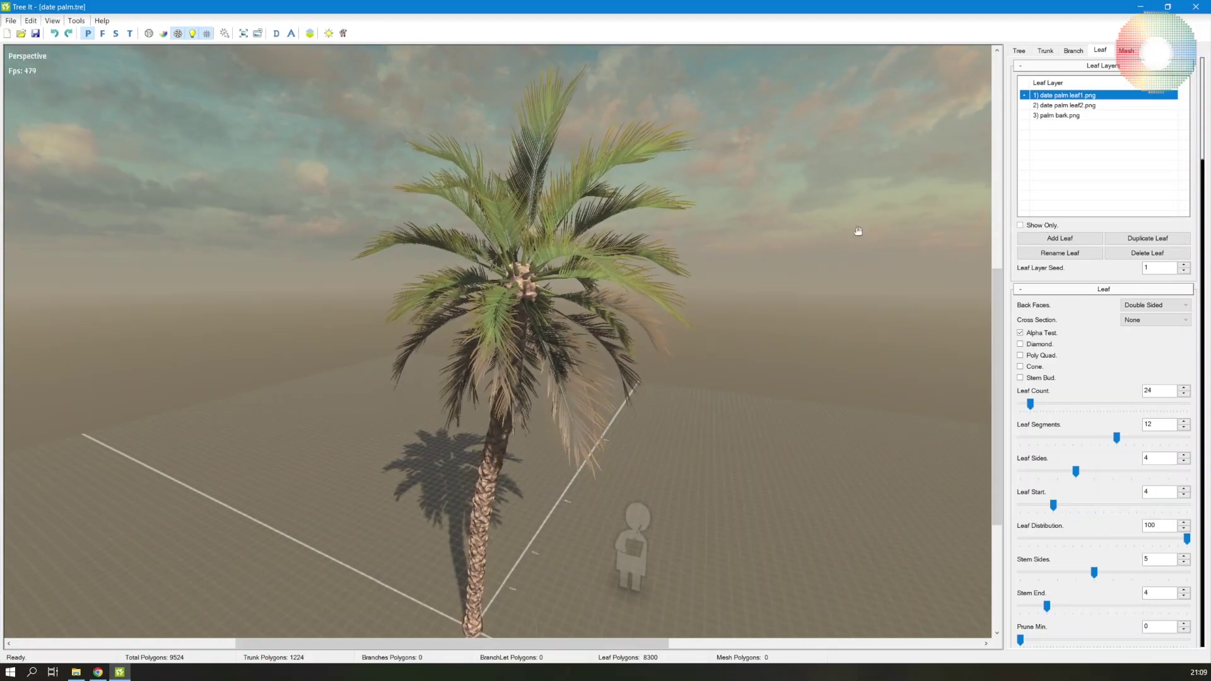
pyautogui.moveTo(795, 234); pyautogui.dragTo(599, 312)
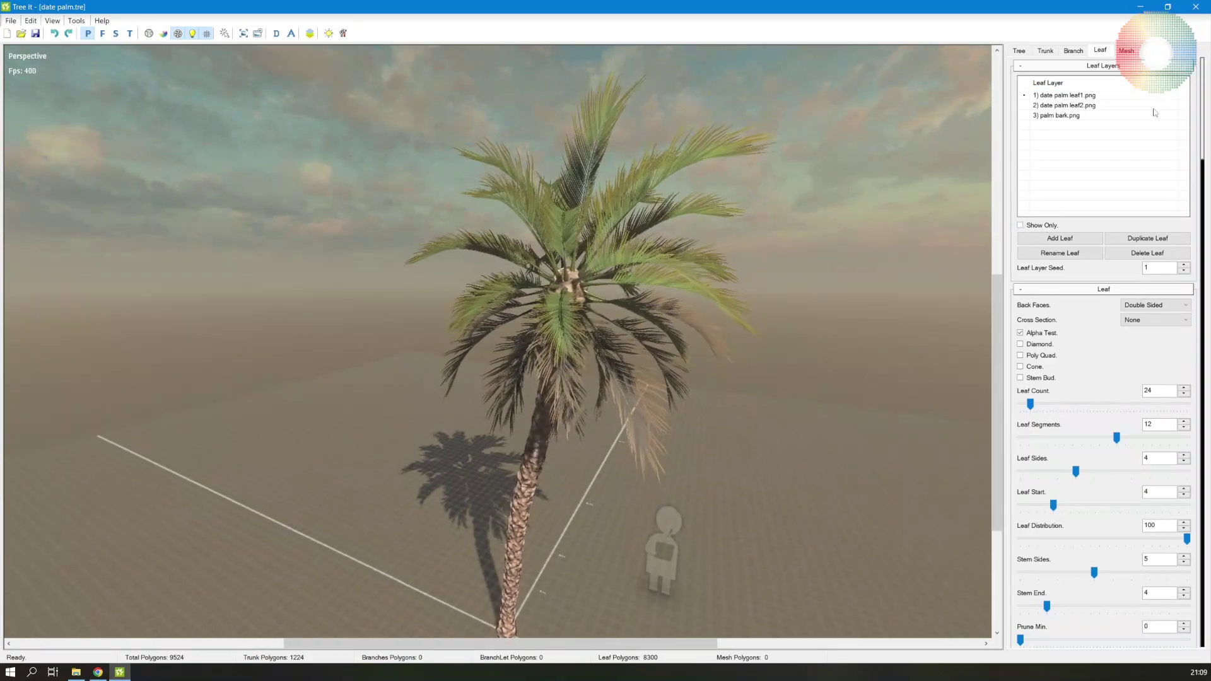
pyautogui.click(1072, 96)
pyautogui.click(1020, 225)
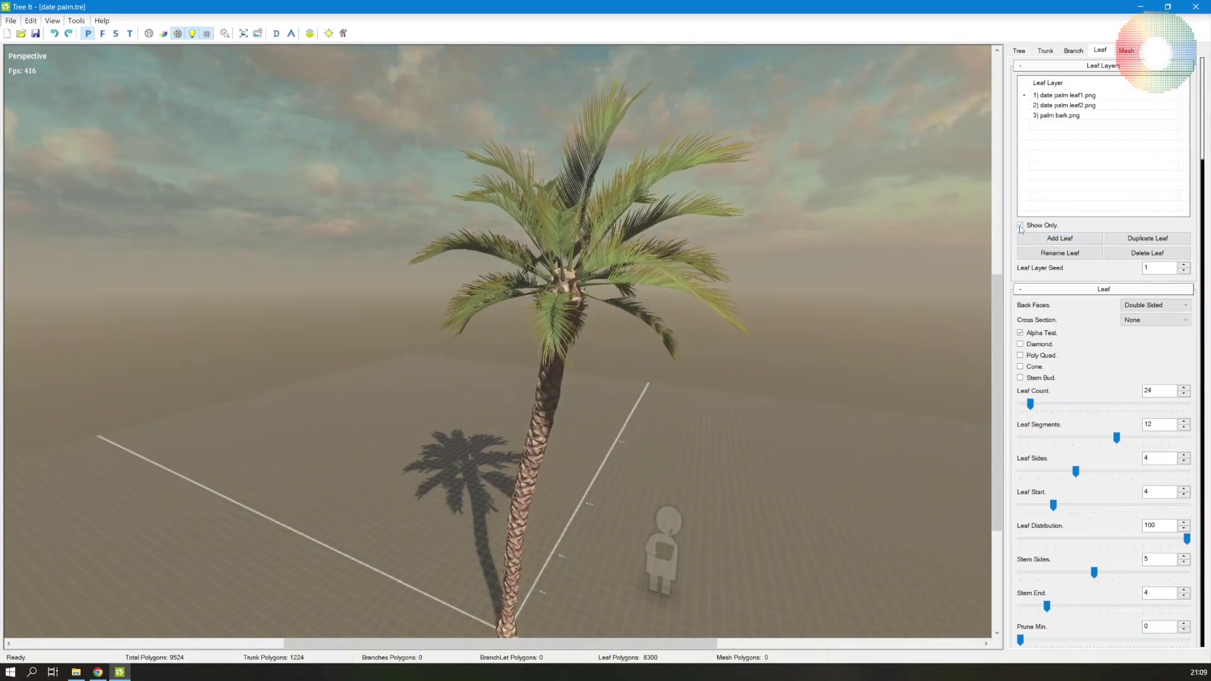
pyautogui.click(1020, 226)
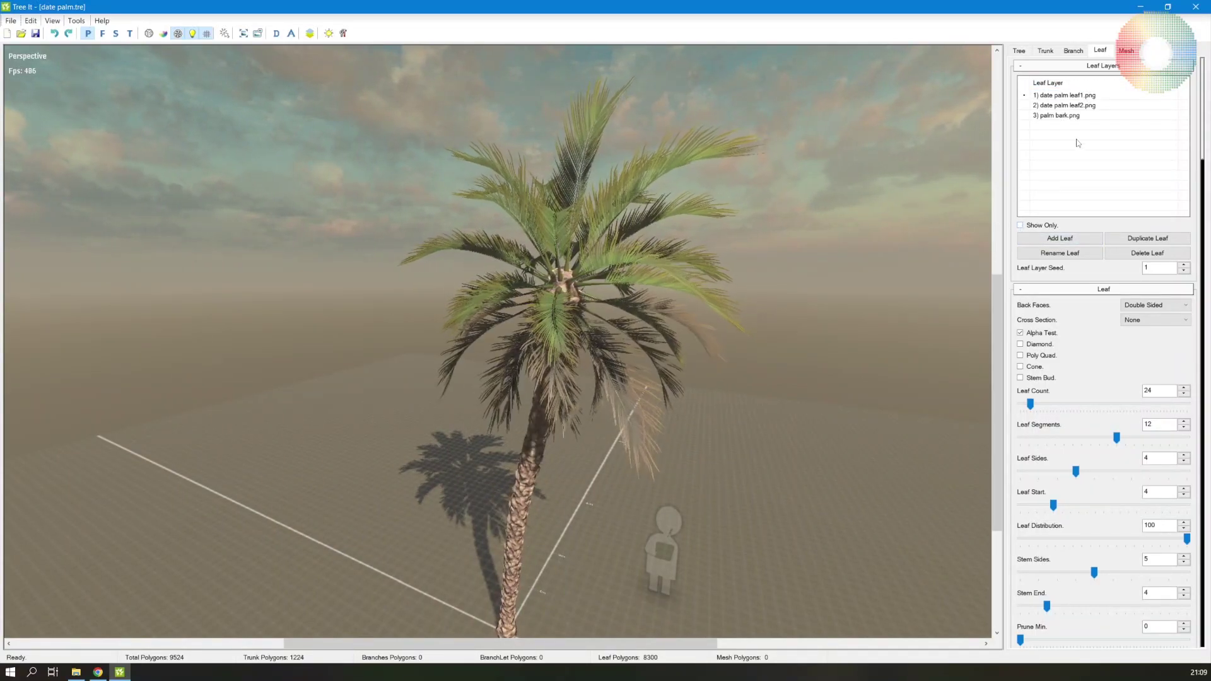
pyautogui.click(1076, 107)
pyautogui.click(1020, 226)
pyautogui.click(1019, 225)
pyautogui.click(1084, 96)
# Step: Set the first frond layer's Leaf Count to 40
pyautogui.moveTo(771, 360); pyautogui.dragTo(751, 334)
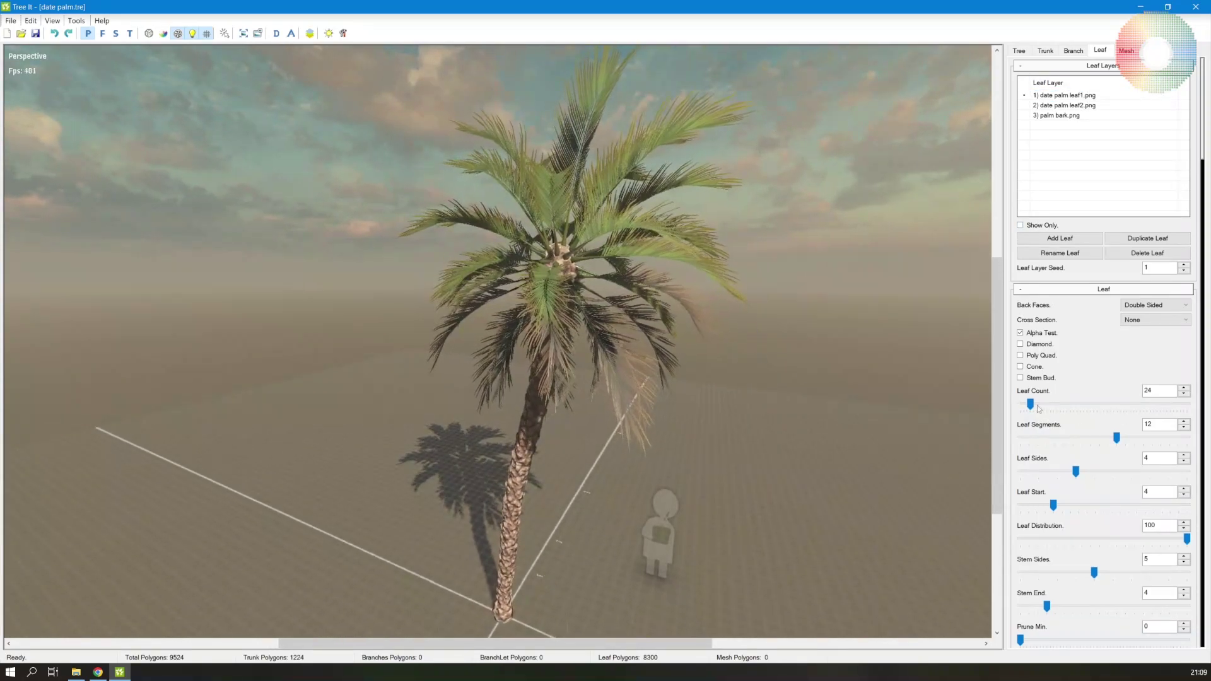
pyautogui.moveTo(1030, 404); pyautogui.dragTo(1041, 405)
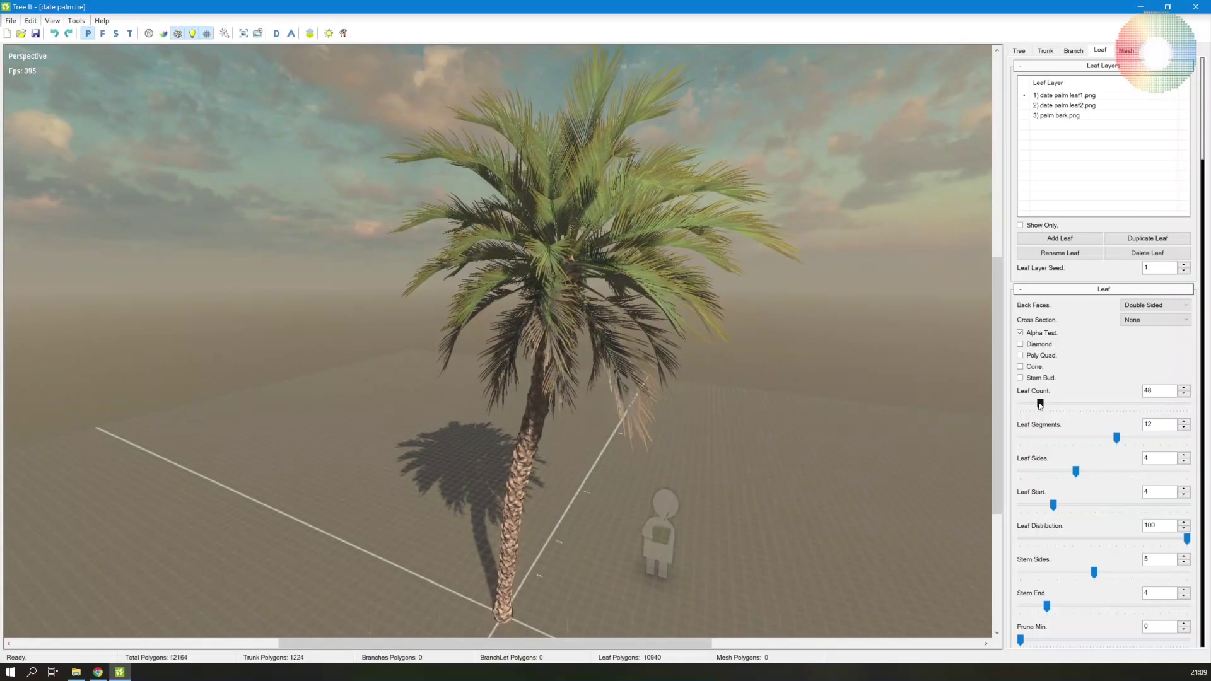
pyautogui.moveTo(662, 303); pyautogui.dragTo(998, 439)
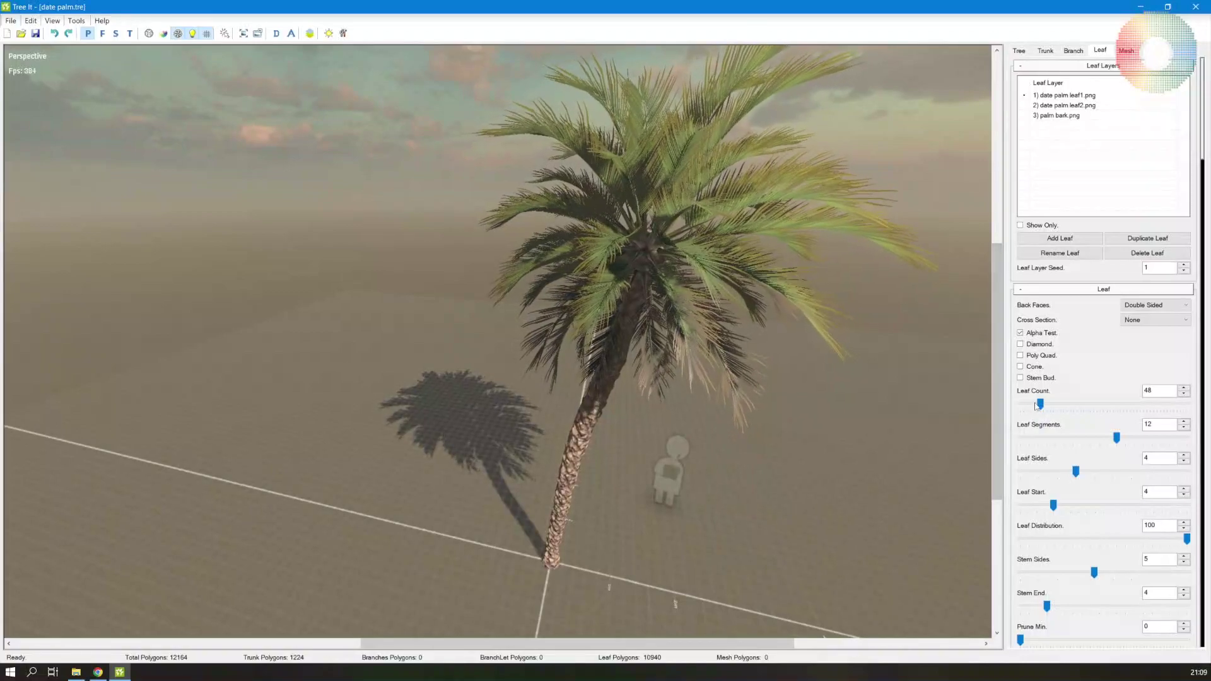
pyautogui.moveTo(1041, 404); pyautogui.dragTo(1036, 404)
pyautogui.moveTo(781, 429); pyautogui.dragTo(769, 394)
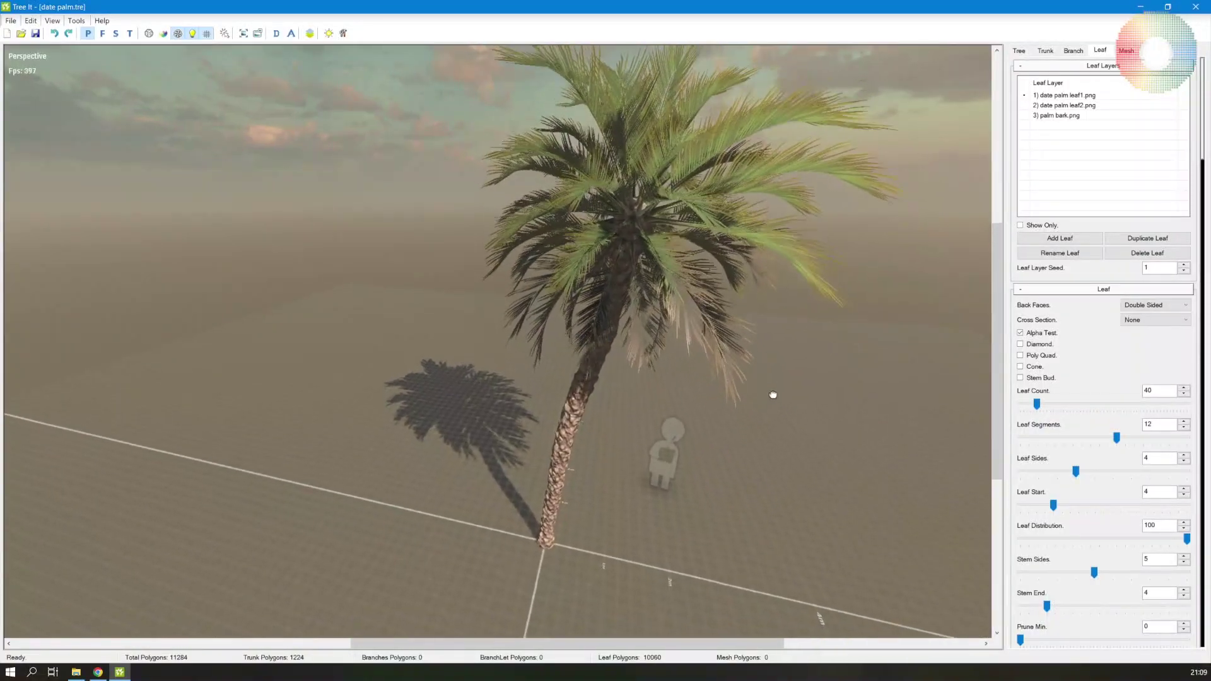
# Step: Narrow Leaf Width from 155 to 120 and scroll down to the Leaf Distortion bend and turn sliders
pyautogui.scroll(-1, 1013, 514)
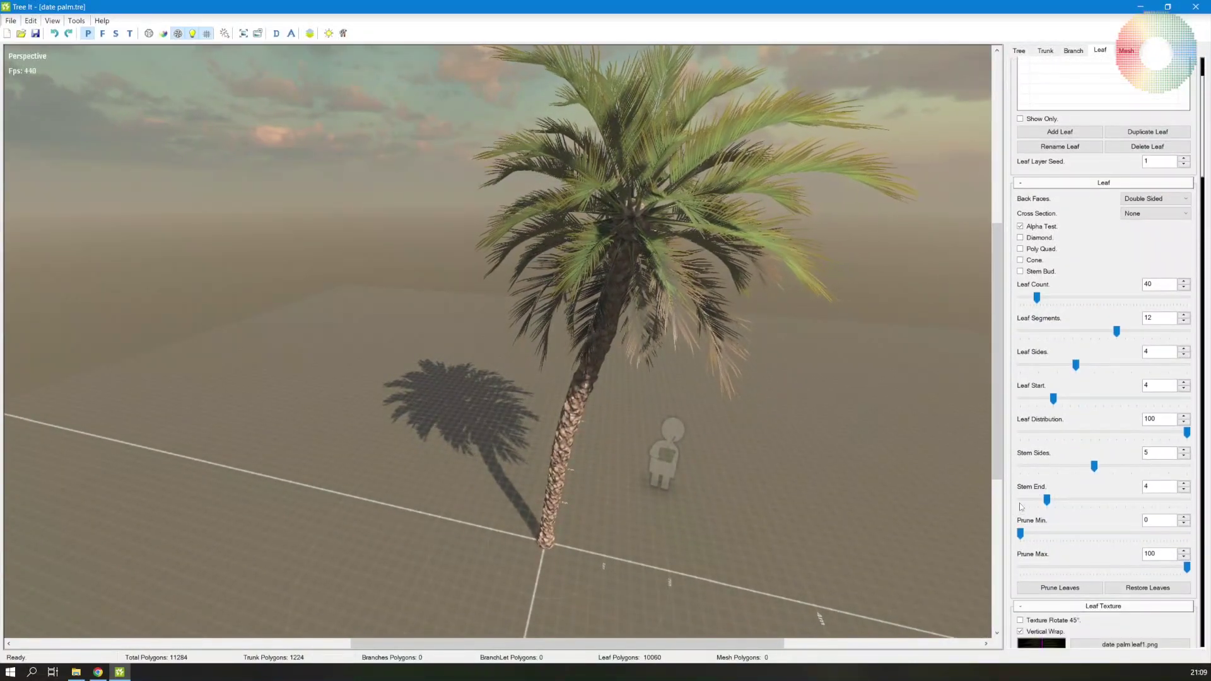
pyautogui.scroll(-1, 1019, 513)
pyautogui.scroll(-4, 1022, 513)
pyautogui.scroll(-4, 1022, 513)
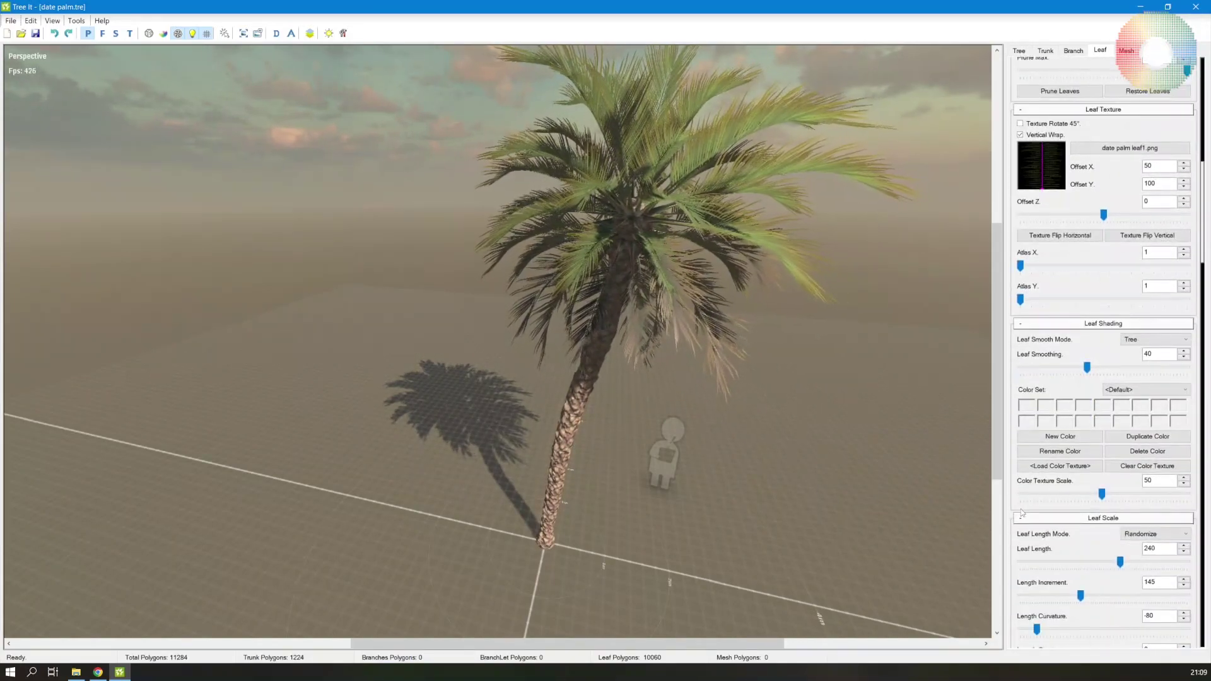
pyautogui.scroll(-1, 1059, 492)
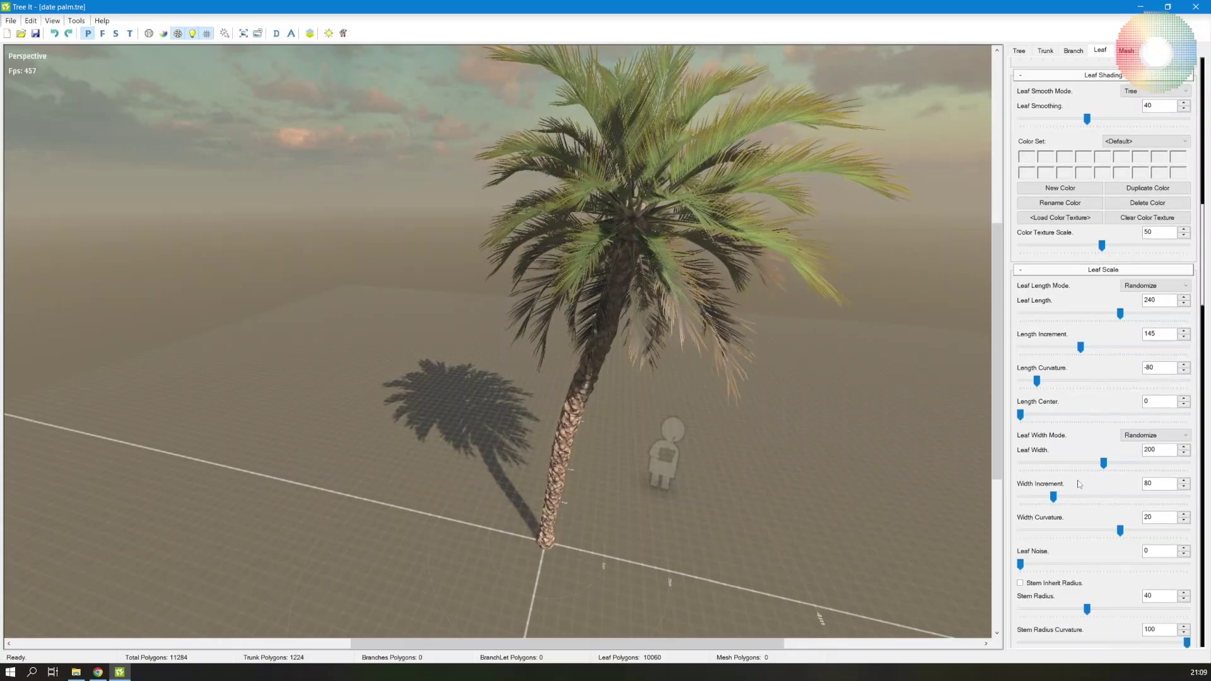
pyautogui.moveTo(1102, 463); pyautogui.dragTo(1070, 465)
pyautogui.moveTo(820, 281); pyautogui.dragTo(706, 372)
pyautogui.scroll(-12, 1016, 531)
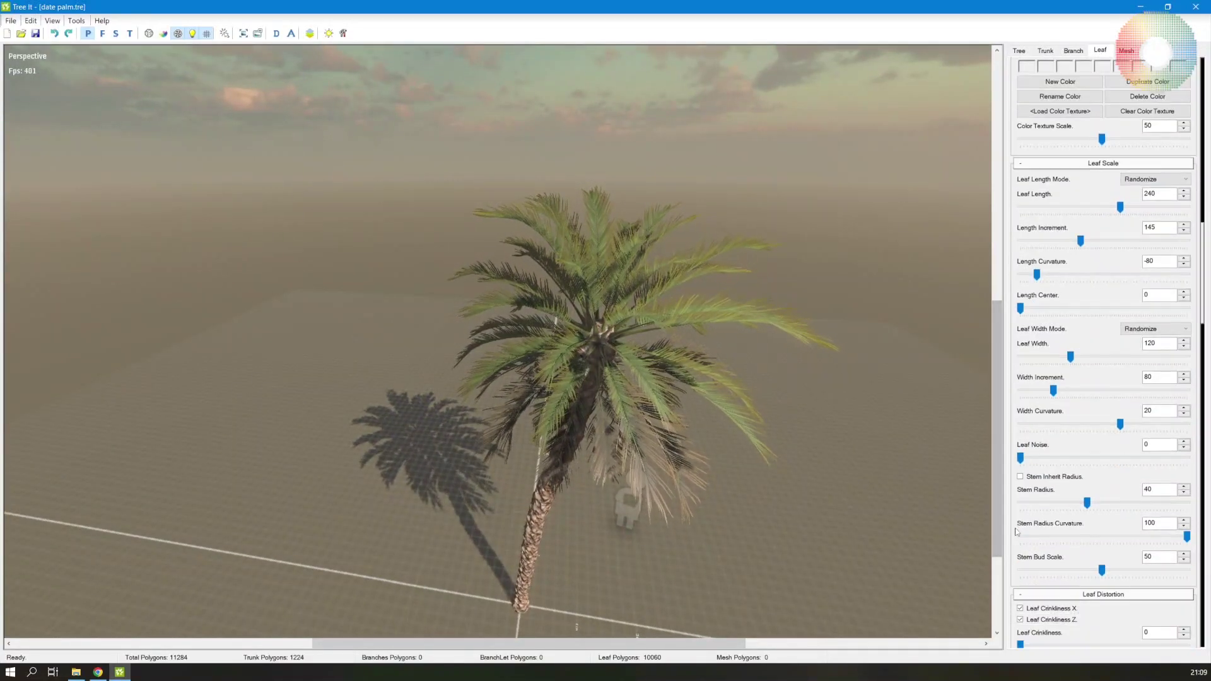
pyautogui.scroll(-4, 1017, 531)
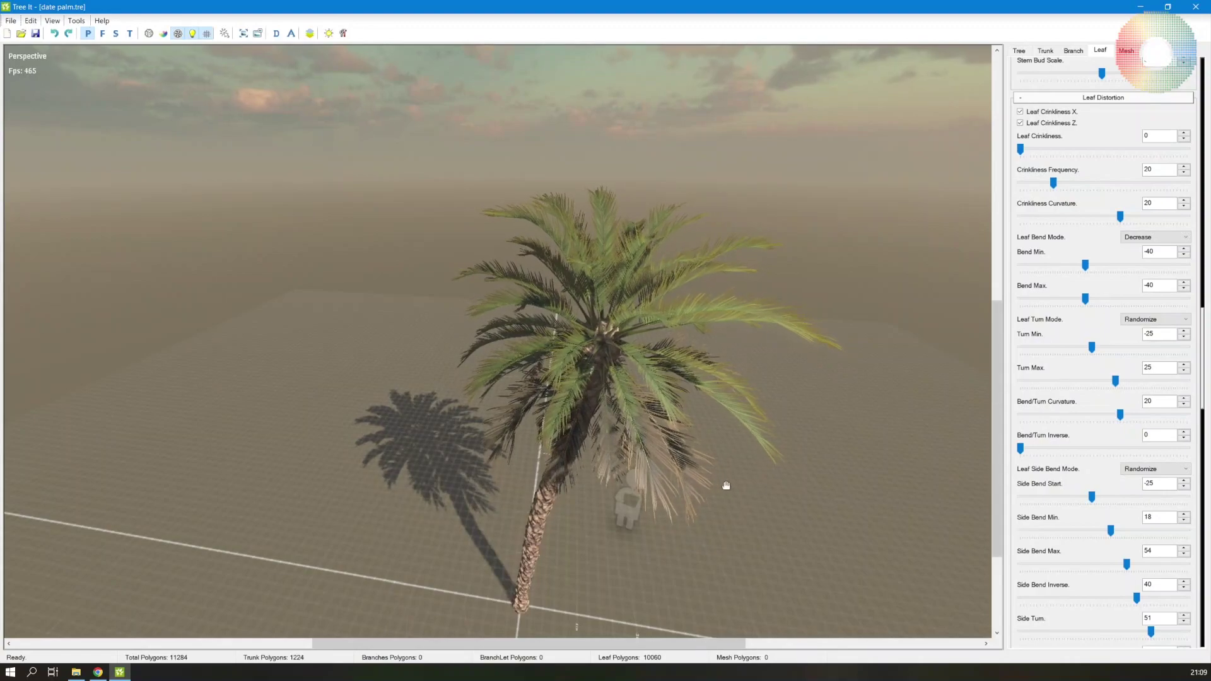
# Step: Bend the fronds down with Bend Min -100, Bend/Turn Curvature 16 and Bend/Turn Inverse 8
pyautogui.moveTo(721, 486); pyautogui.dragTo(717, 336)
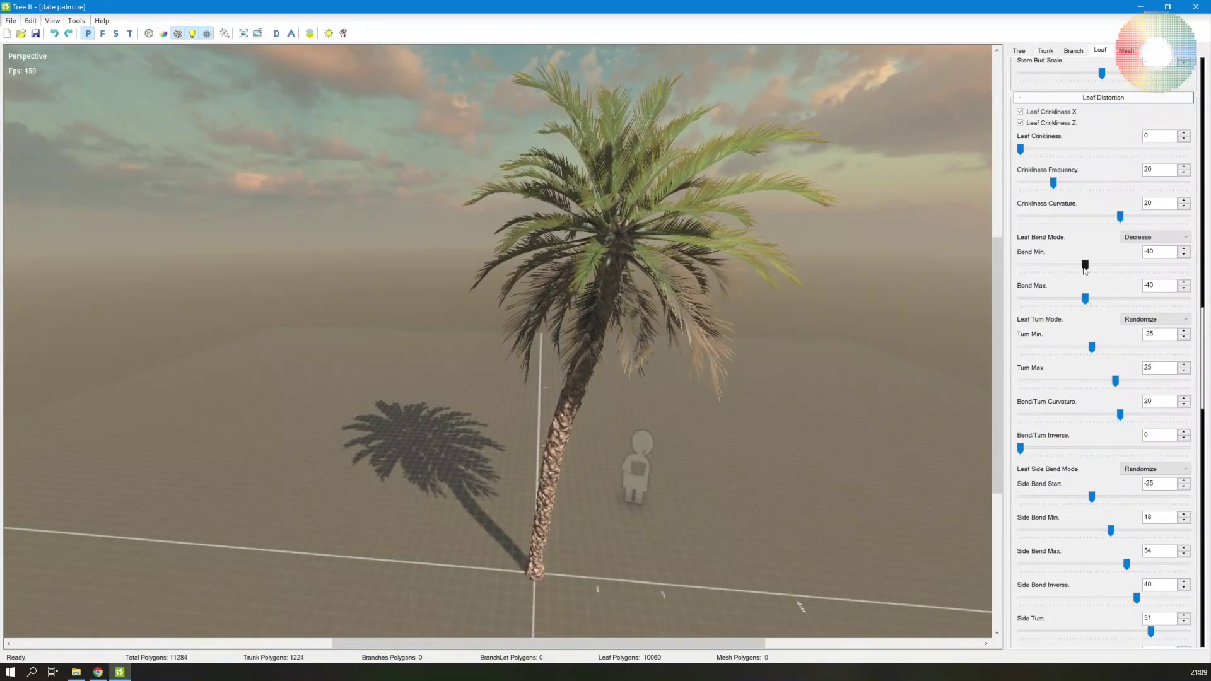
pyautogui.moveTo(1084, 266); pyautogui.dragTo(1076, 308)
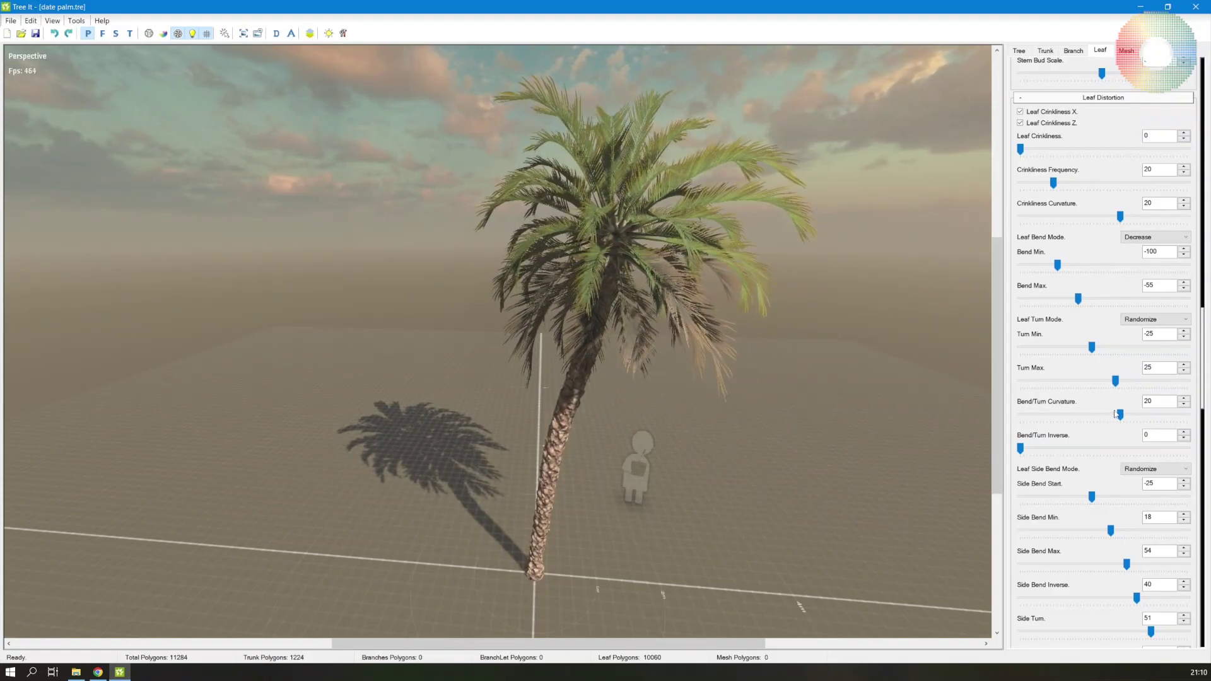
pyautogui.moveTo(1117, 414)
pyautogui.mouseDown()
pyautogui.moveTo(1104, 415)
pyautogui.moveTo(1117, 415)
pyautogui.mouseUp()
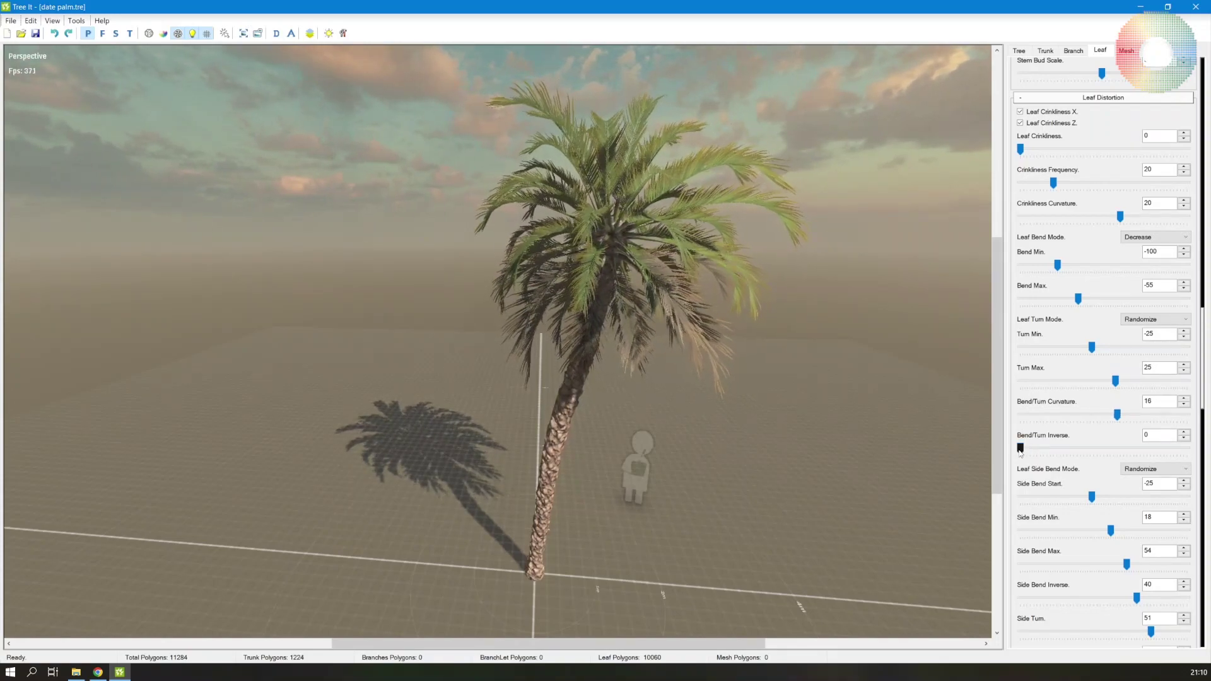
pyautogui.moveTo(1020, 449); pyautogui.dragTo(1030, 449)
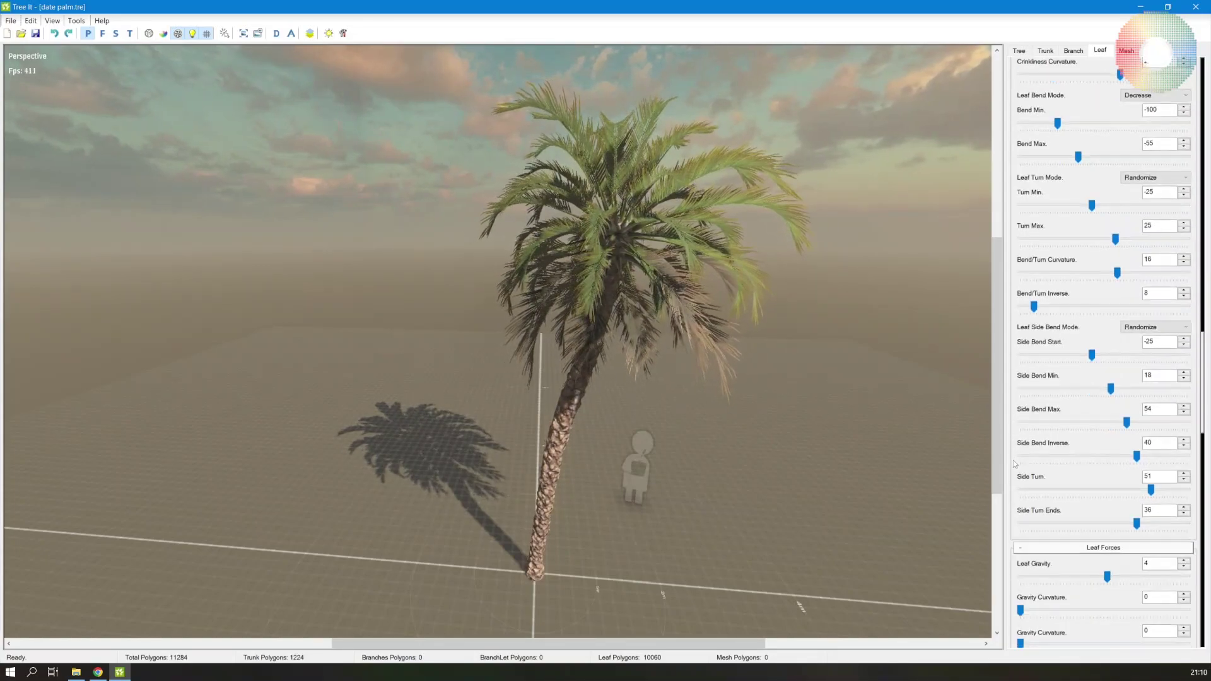
# Step: Set Leaf Gravity to 8 and lower Leaf Wind Strength to 80
pyautogui.scroll(-5, 1015, 464)
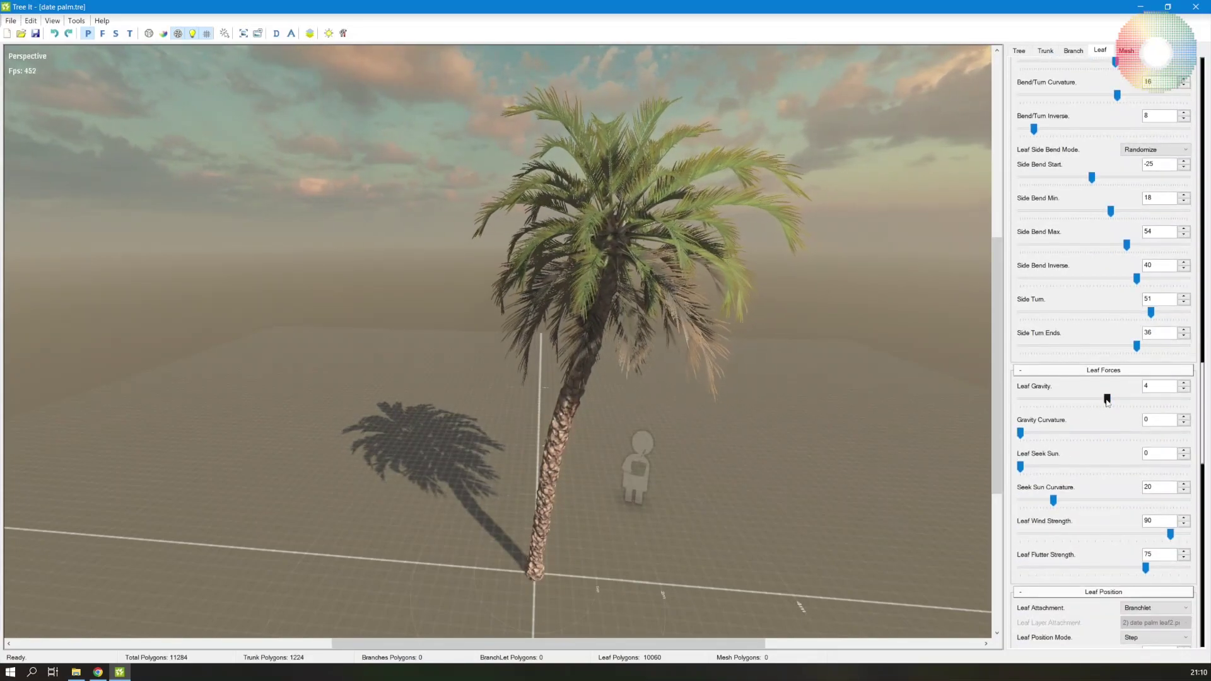
pyautogui.moveTo(1106, 399); pyautogui.dragTo(1111, 401)
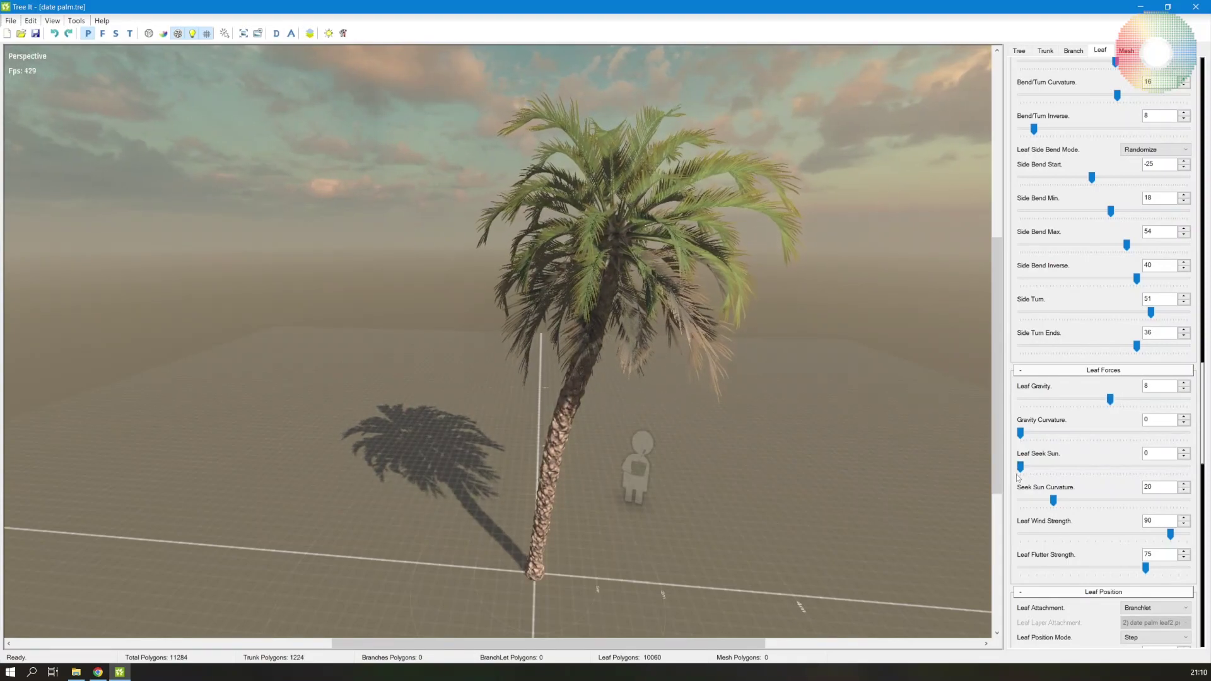
pyautogui.scroll(-1, 1017, 500)
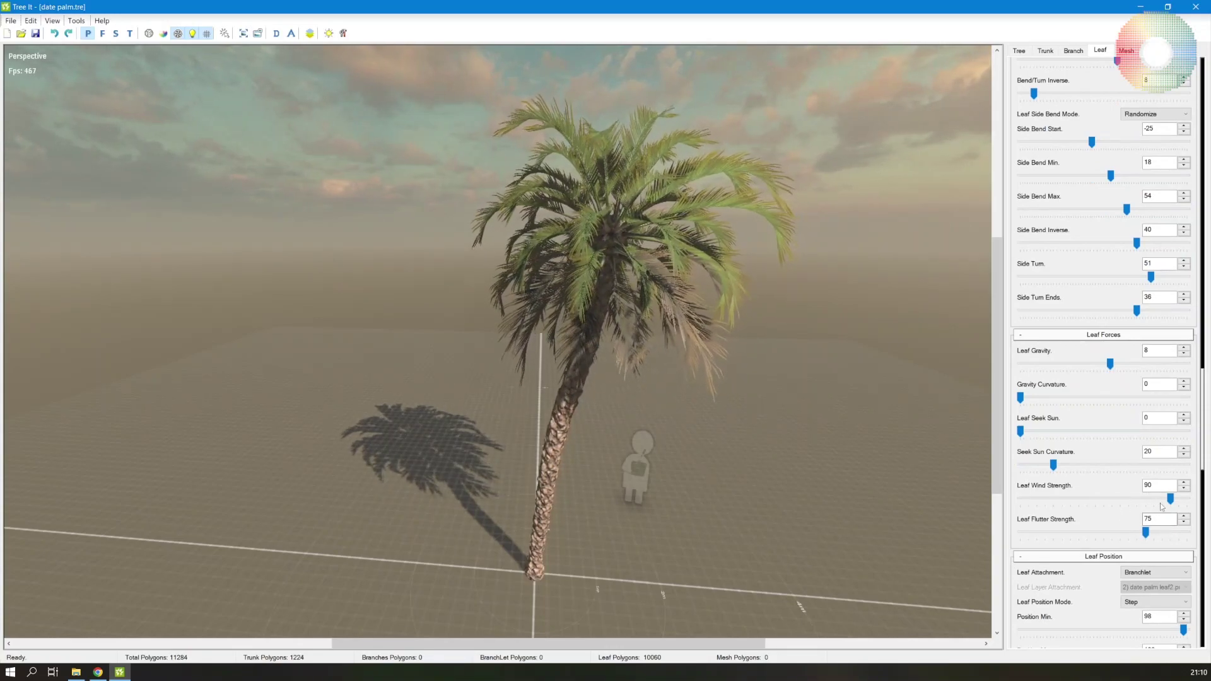
pyautogui.moveTo(1170, 498); pyautogui.dragTo(1124, 537)
# Step: Set frond Turn Min to -30 for more evenly drooping fronds
pyautogui.scroll(5, 1046, 381)
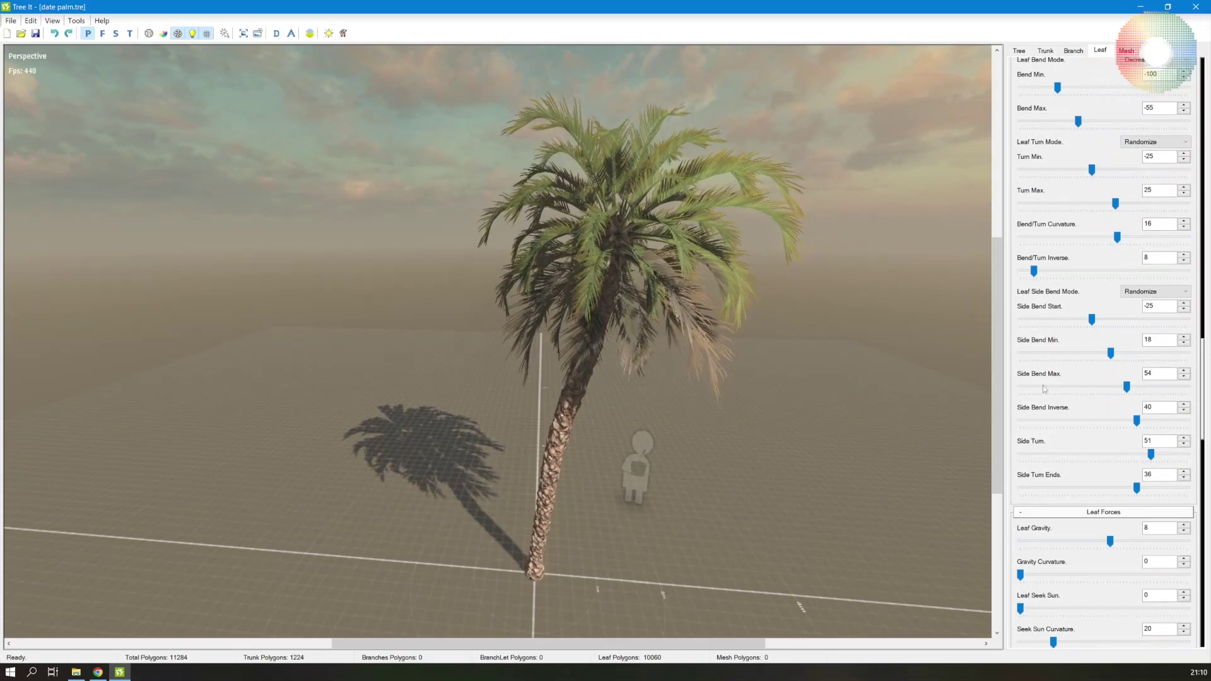
pyautogui.scroll(3, 1047, 379)
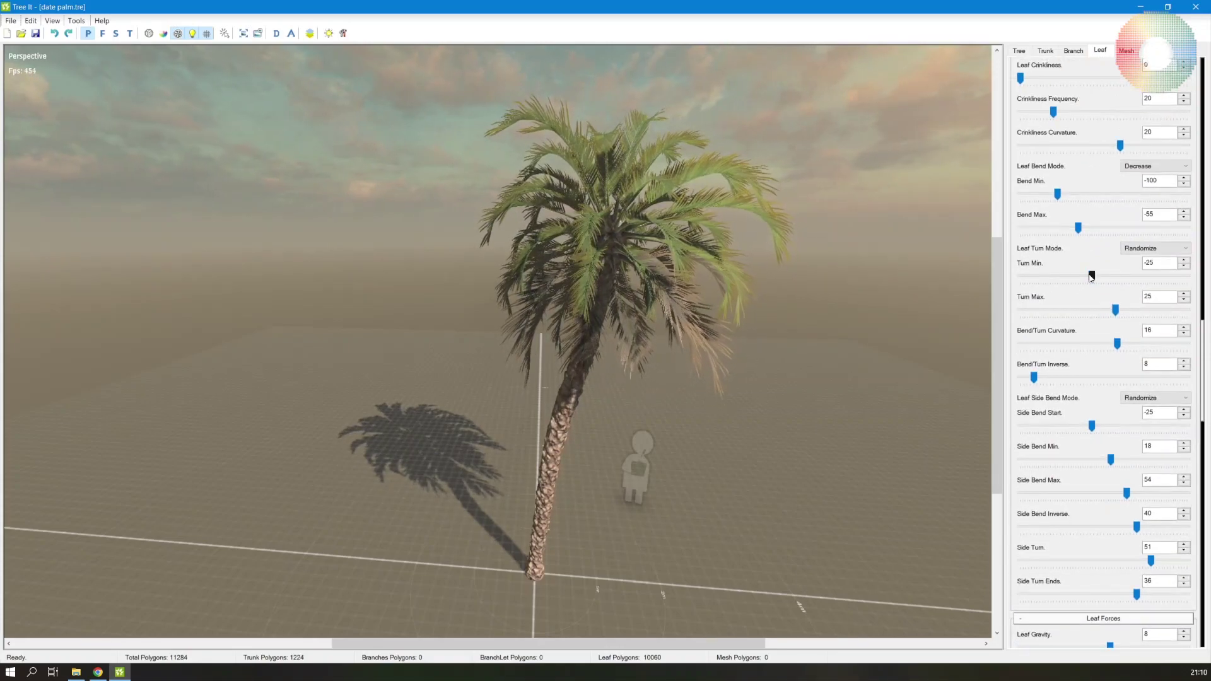
pyautogui.moveTo(1091, 277); pyautogui.dragTo(1080, 305)
pyautogui.scroll(3, 1015, 317)
pyautogui.moveTo(689, 311); pyautogui.dragTo(575, 332)
pyautogui.scroll(12, 1022, 386)
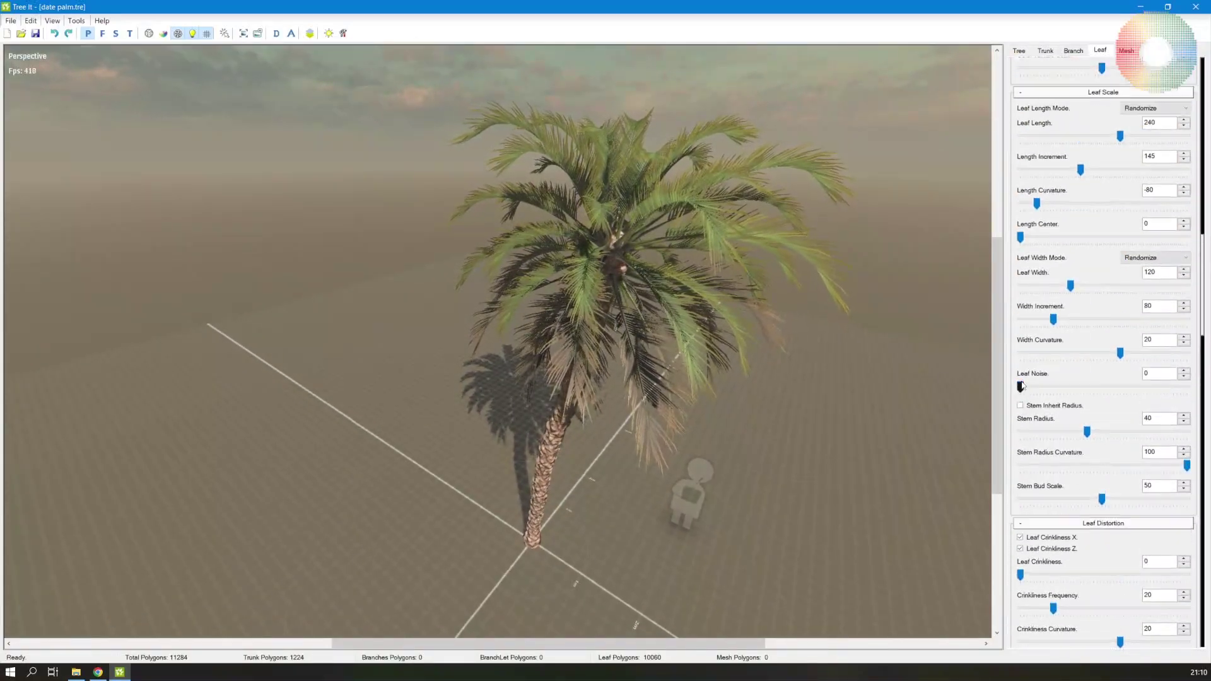
pyautogui.scroll(8, 1023, 385)
# Step: Raise the first leaf layer's Leaf Count to 48
pyautogui.scroll(7, 1068, 434)
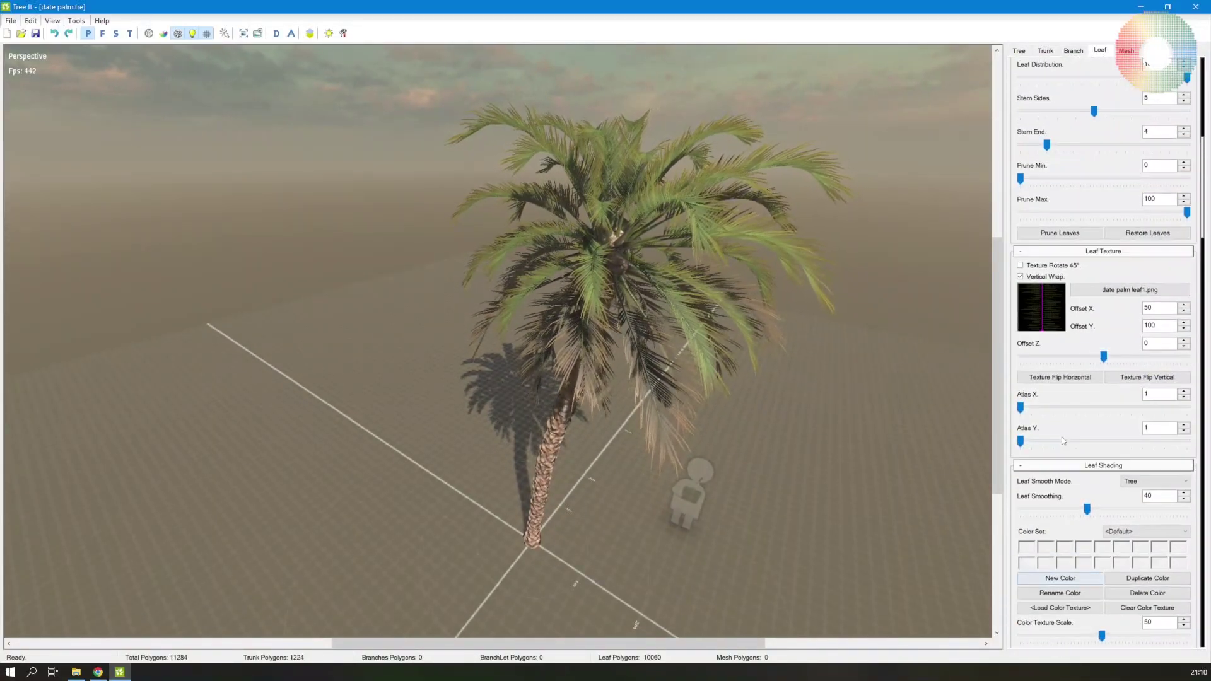
pyautogui.scroll(13, 1061, 436)
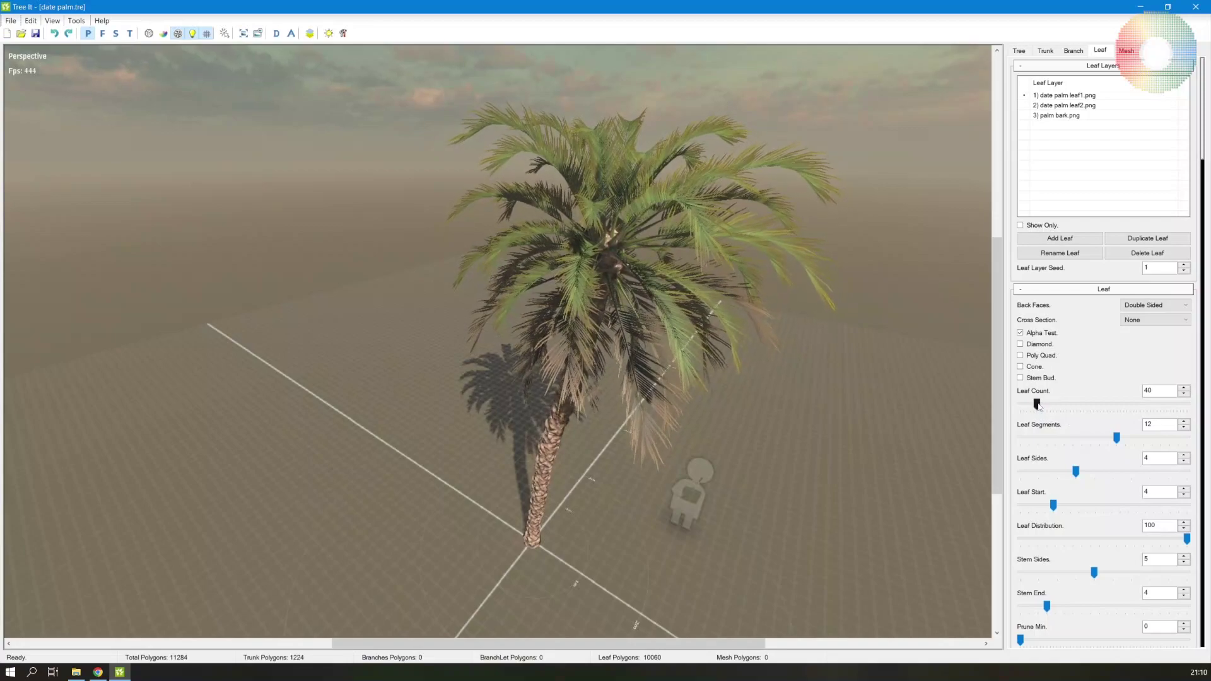
pyautogui.moveTo(1037, 404); pyautogui.dragTo(1039, 405)
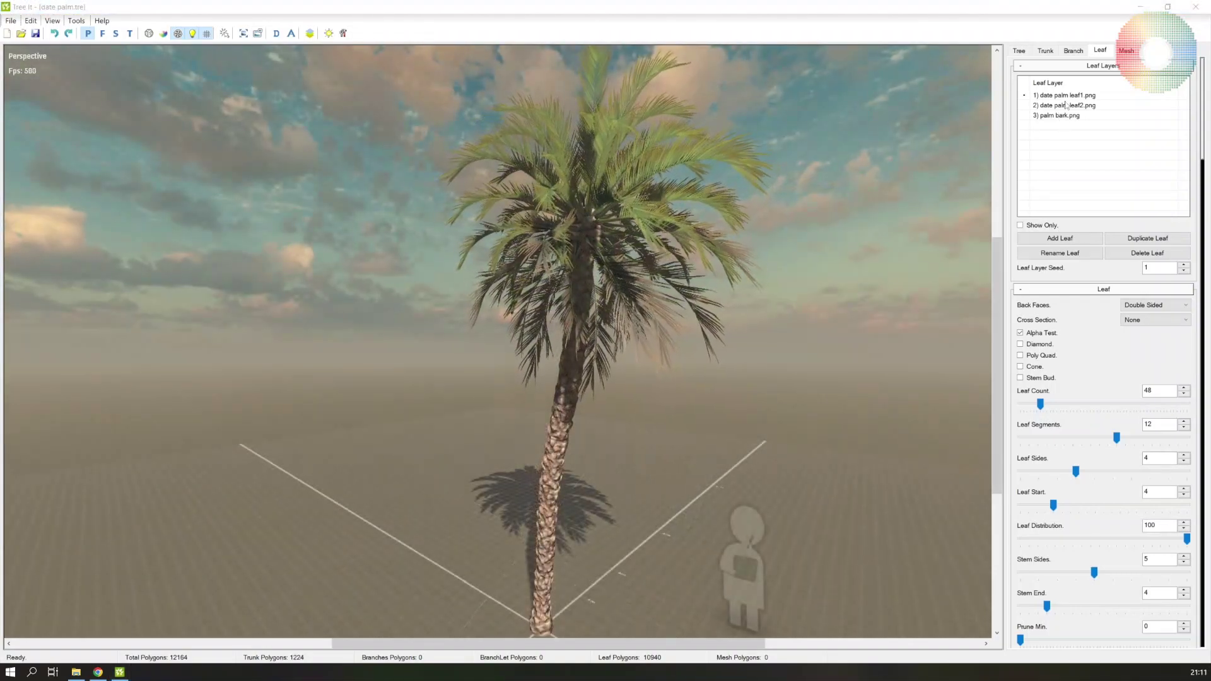
# Step: On the date palm leaf2.png layer, set Leaf Count 32 and Leaf Width 110
pyautogui.click(1066, 106)
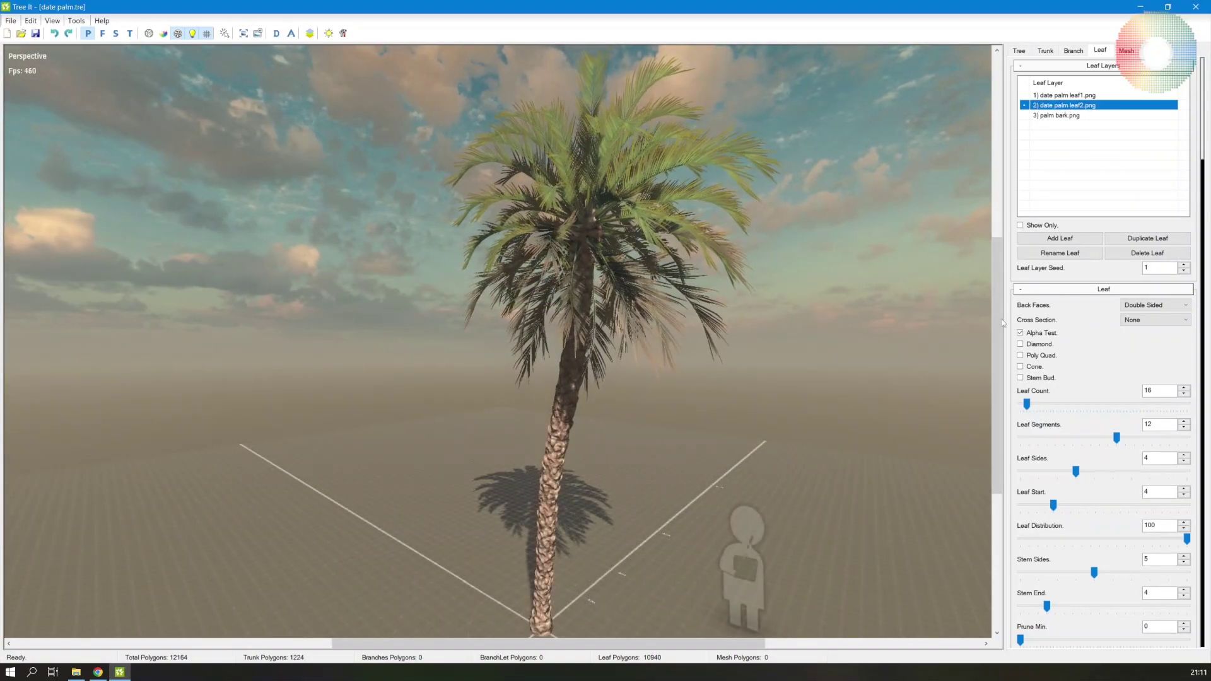
pyautogui.scroll(-1, 1016, 412)
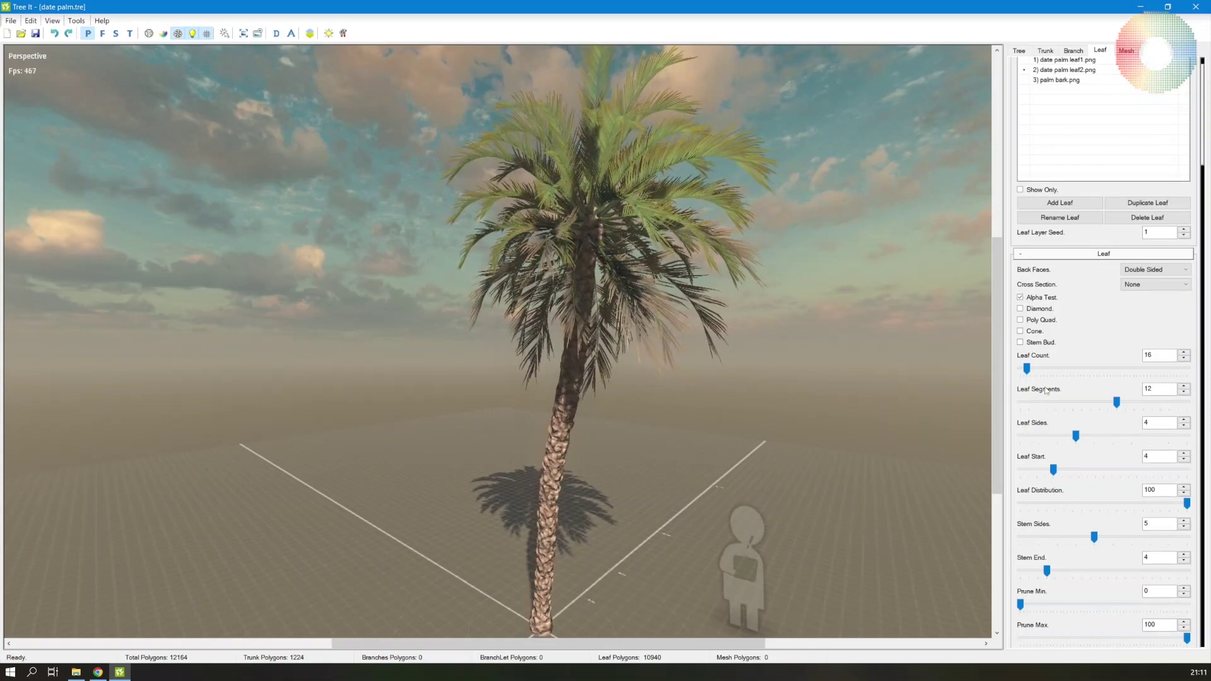
pyautogui.moveTo(1026, 368); pyautogui.dragTo(1035, 370)
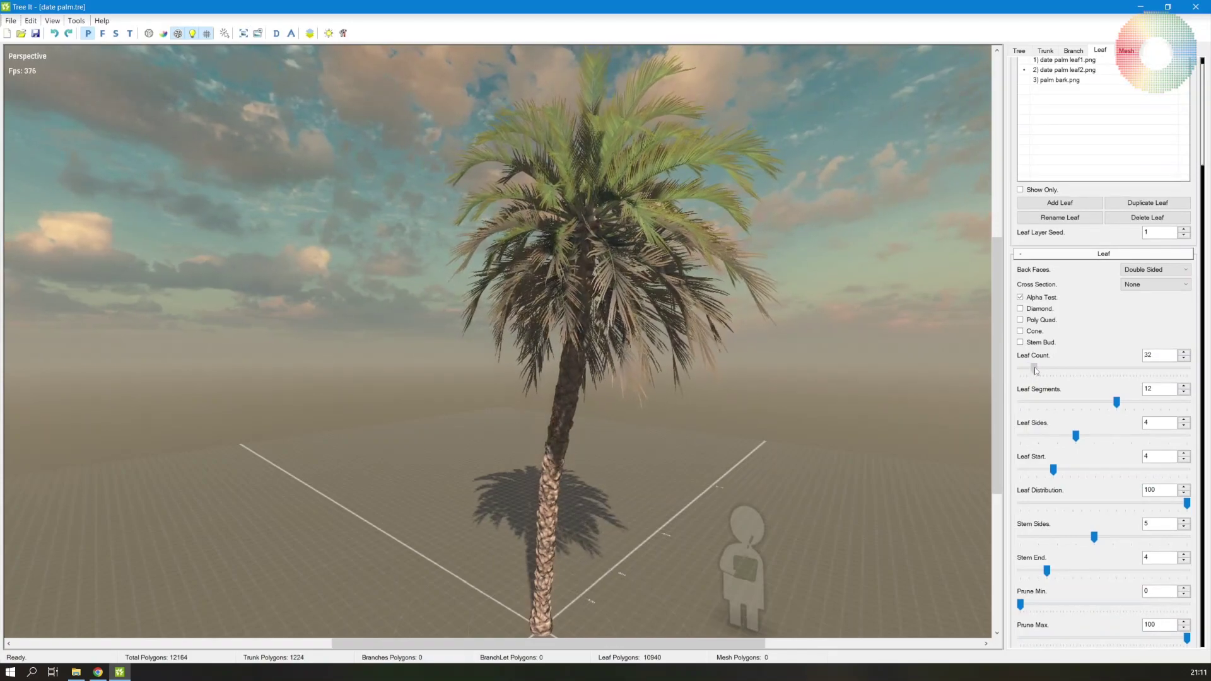
pyautogui.scroll(-20, 1013, 447)
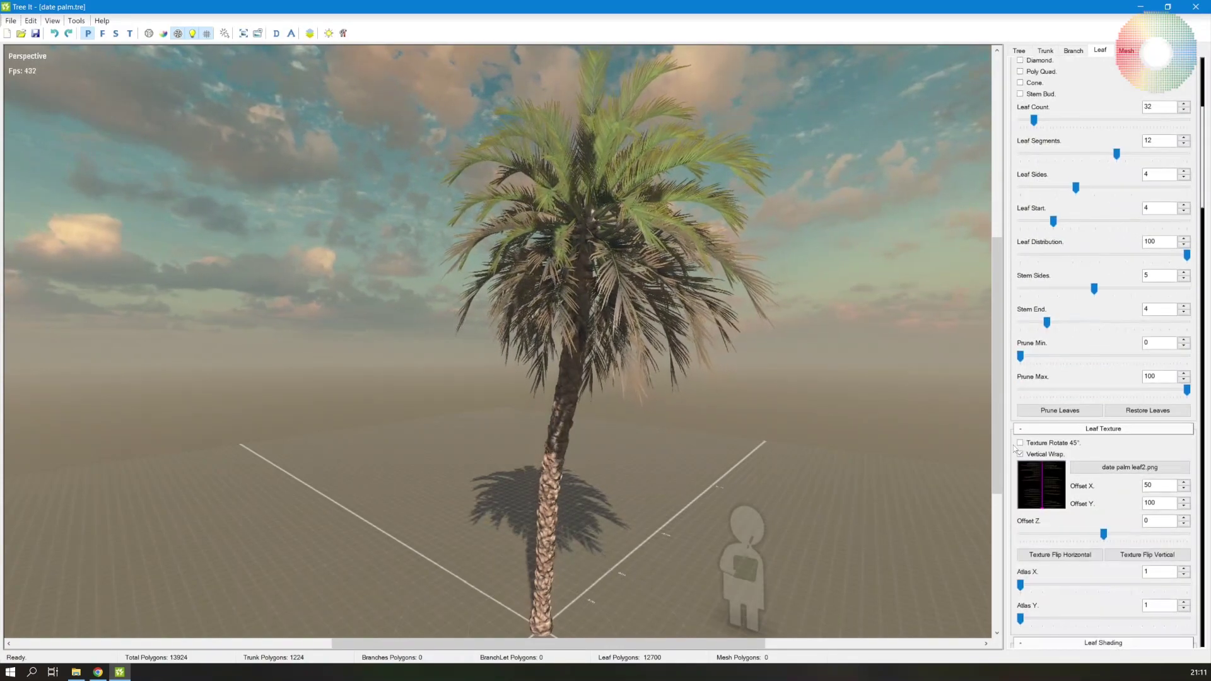
pyautogui.scroll(-7, 1012, 445)
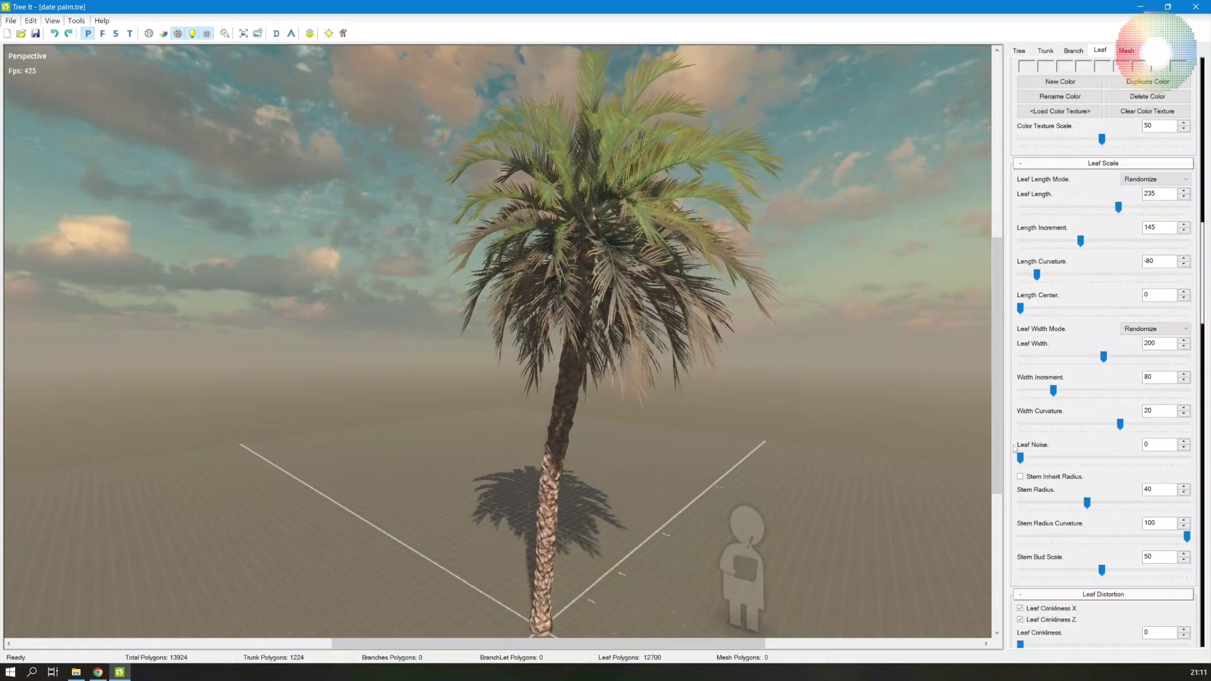
pyautogui.moveTo(1103, 321); pyautogui.dragTo(1065, 322)
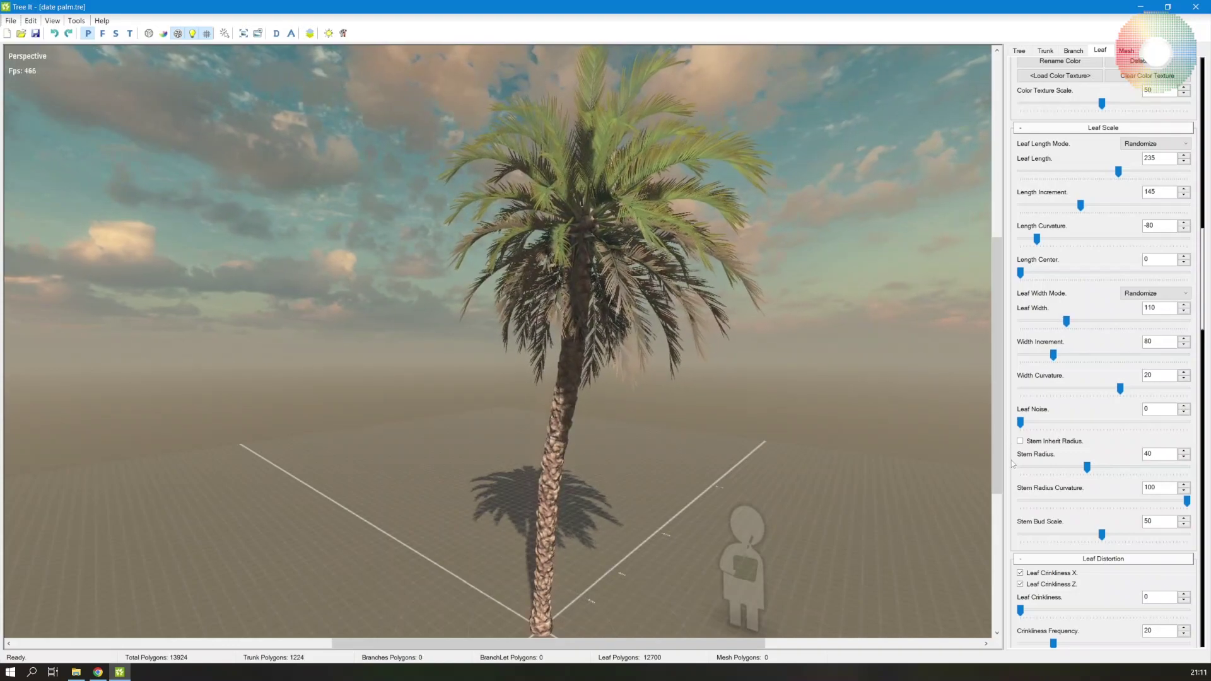
pyautogui.scroll(-6, 1012, 463)
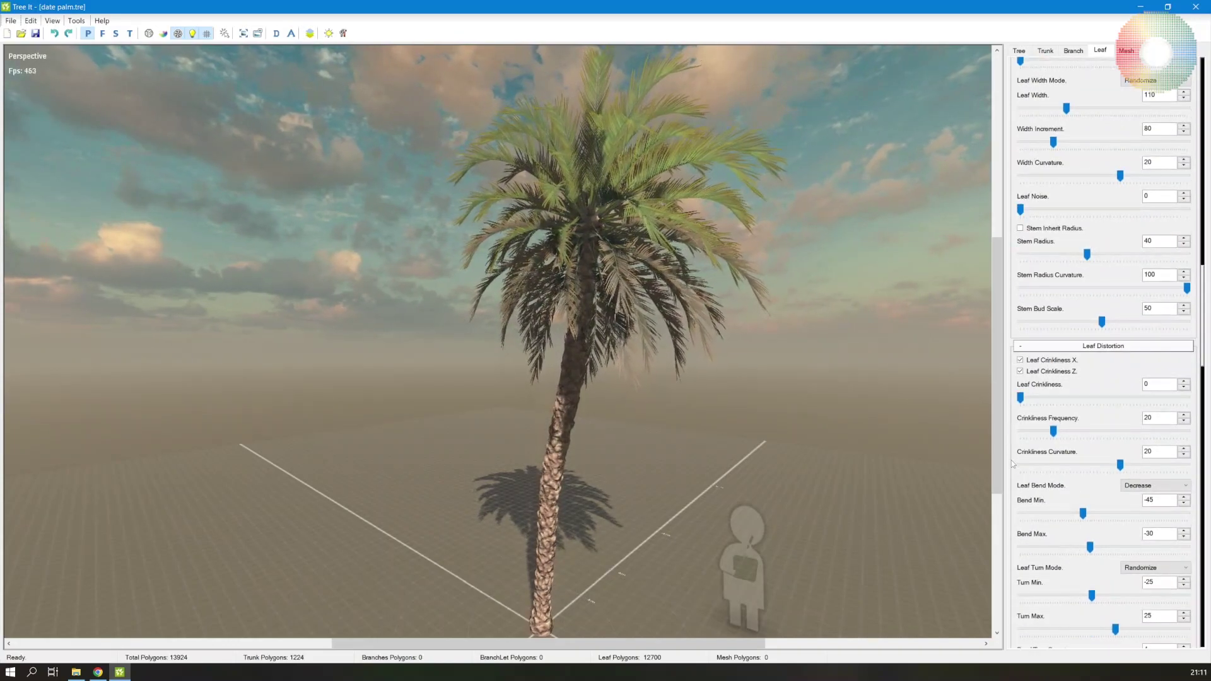
# Step: Bend the brown fronds steeply down with Bend Min -100 and Bend Max -75
pyautogui.scroll(-1, 1012, 463)
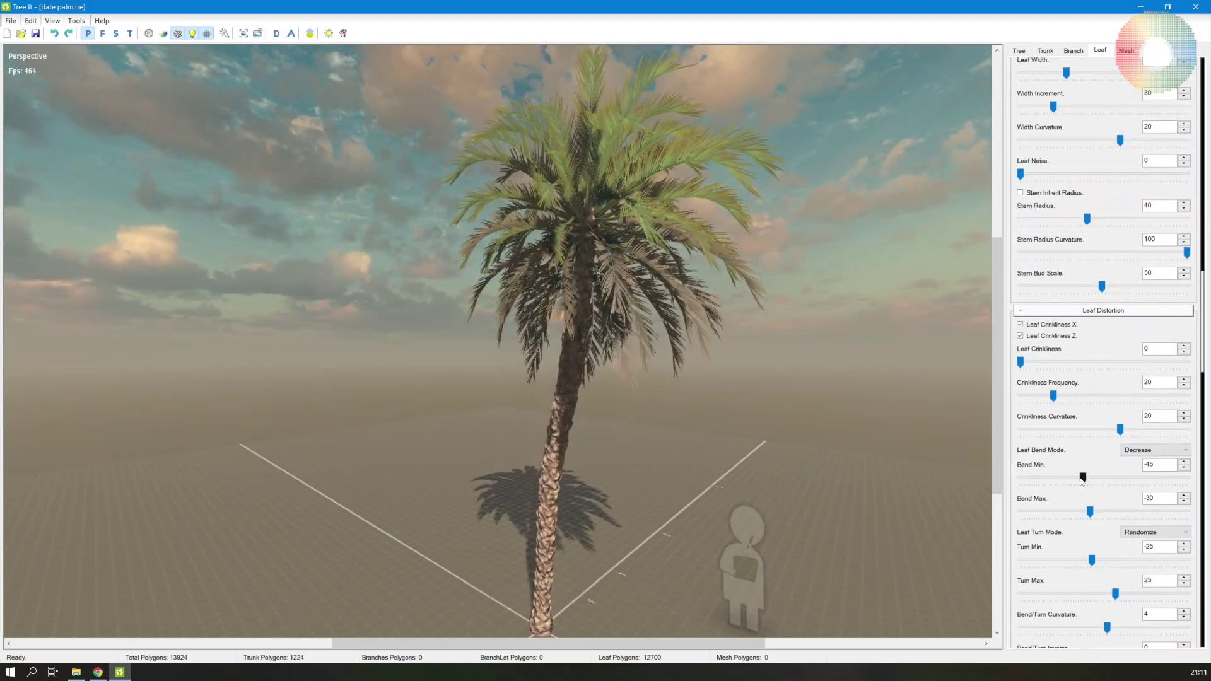
pyautogui.moveTo(1084, 481); pyautogui.dragTo(1068, 517)
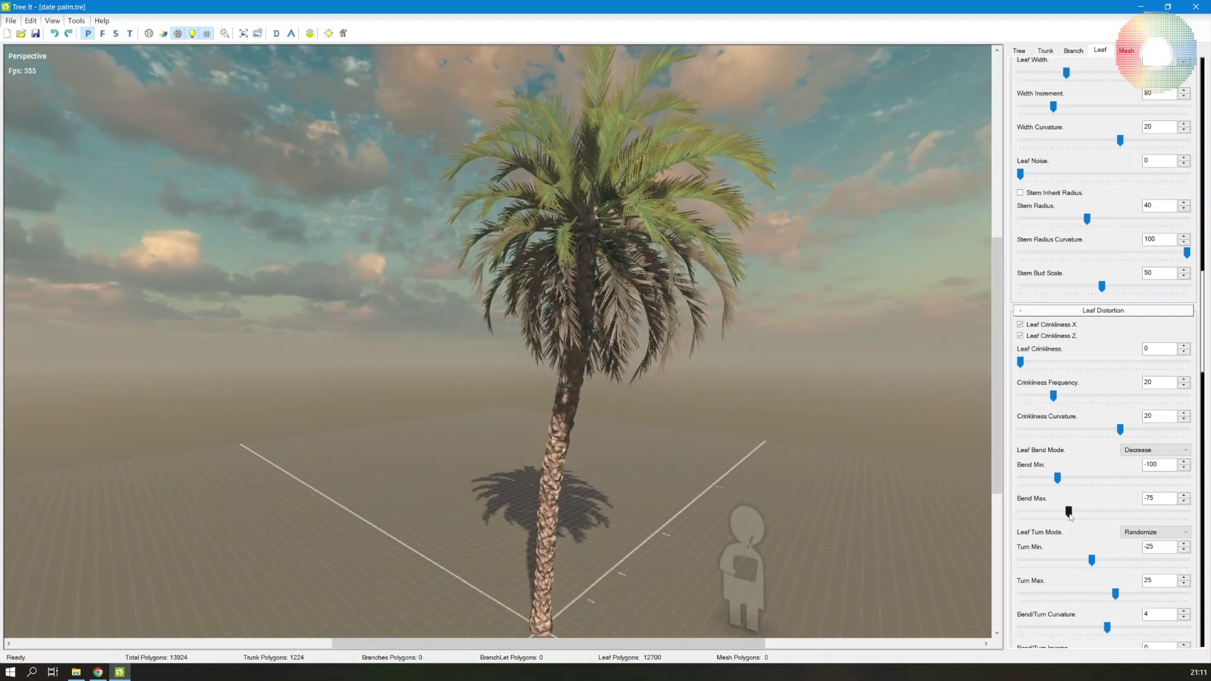
pyautogui.moveTo(1053, 397); pyautogui.dragTo(1098, 454)
# Step: Set Side Bend Start -90, Side Bend Min -5 and Side Turn 54
pyautogui.scroll(-3, 1013, 562)
pyautogui.scroll(-2, 1026, 577)
pyautogui.scroll(-5, 1013, 553)
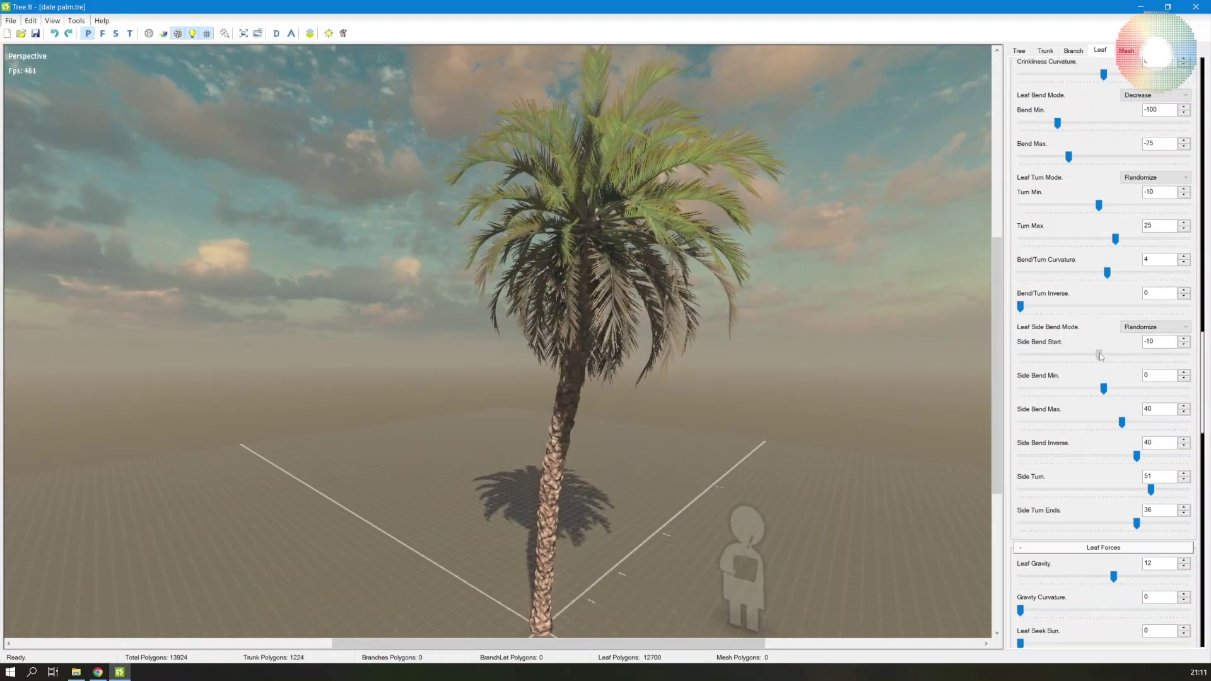
pyautogui.moveTo(1090, 355); pyautogui.dragTo(1122, 426)
pyautogui.moveTo(1150, 491)
pyautogui.mouseDown()
pyautogui.moveTo(1134, 493)
pyautogui.moveTo(1153, 493)
pyautogui.mouseUp()
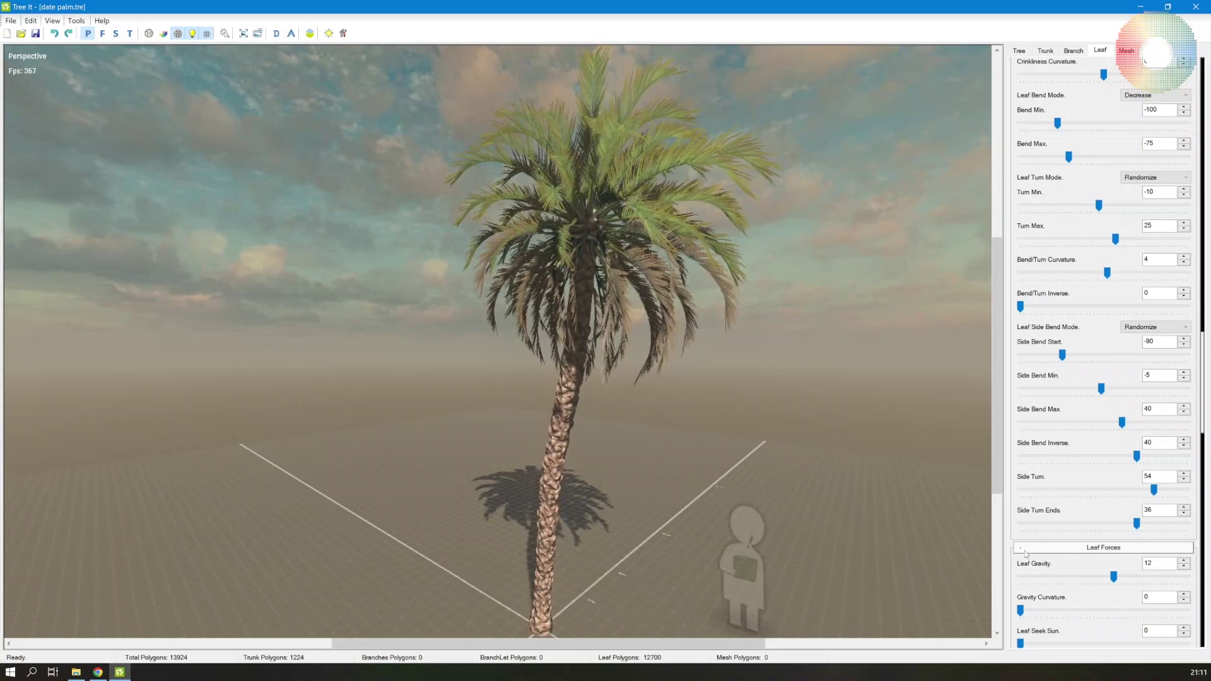
# Step: Reduce the brown fronds' bend range to 0–10
pyautogui.scroll(-3, 1030, 507)
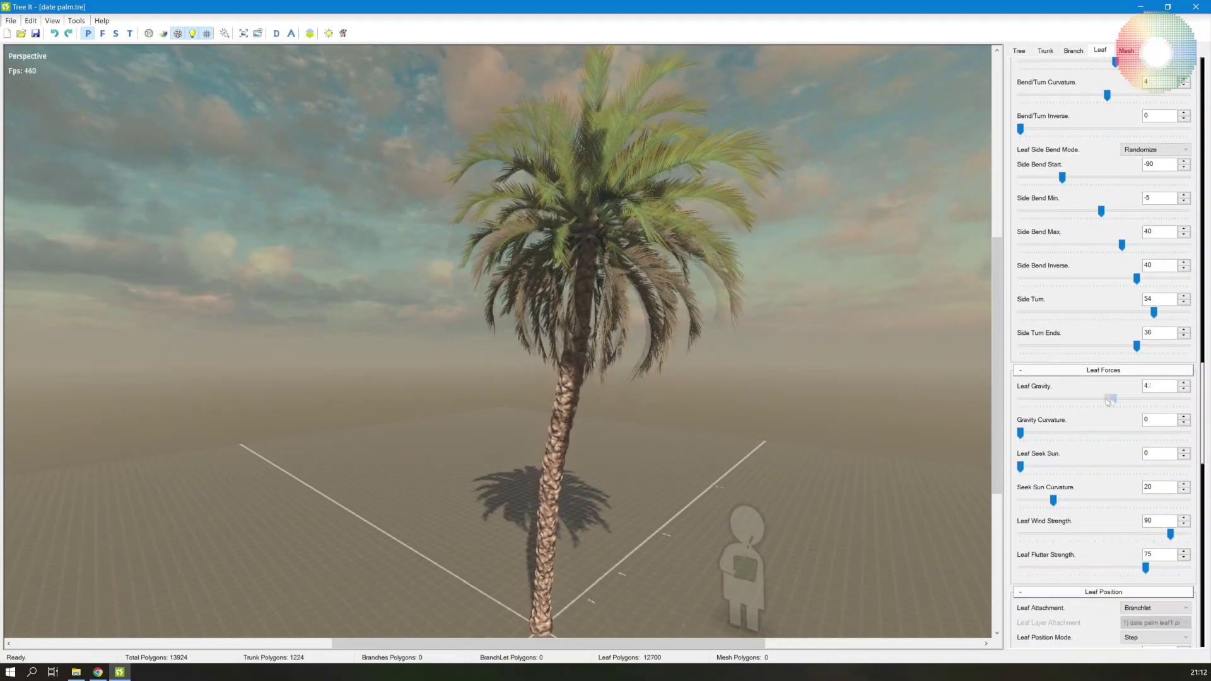
pyautogui.moveTo(1113, 399); pyautogui.dragTo(1145, 425)
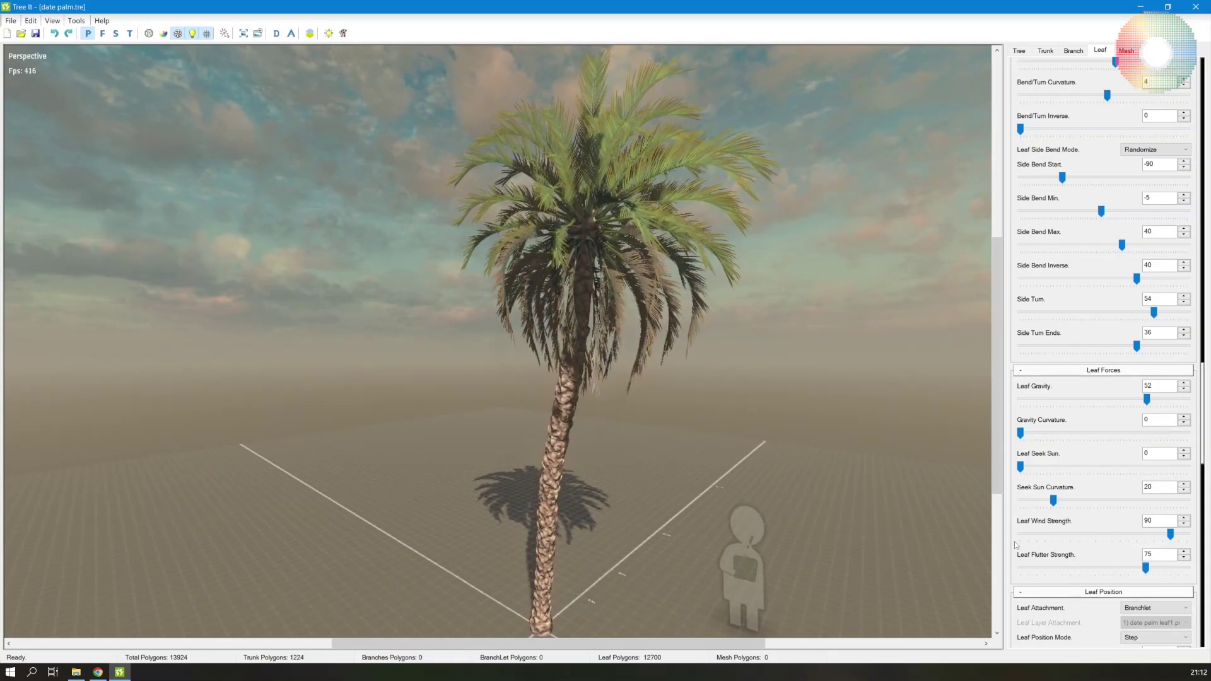
pyautogui.scroll(4, 1016, 543)
pyautogui.scroll(1, 1049, 328)
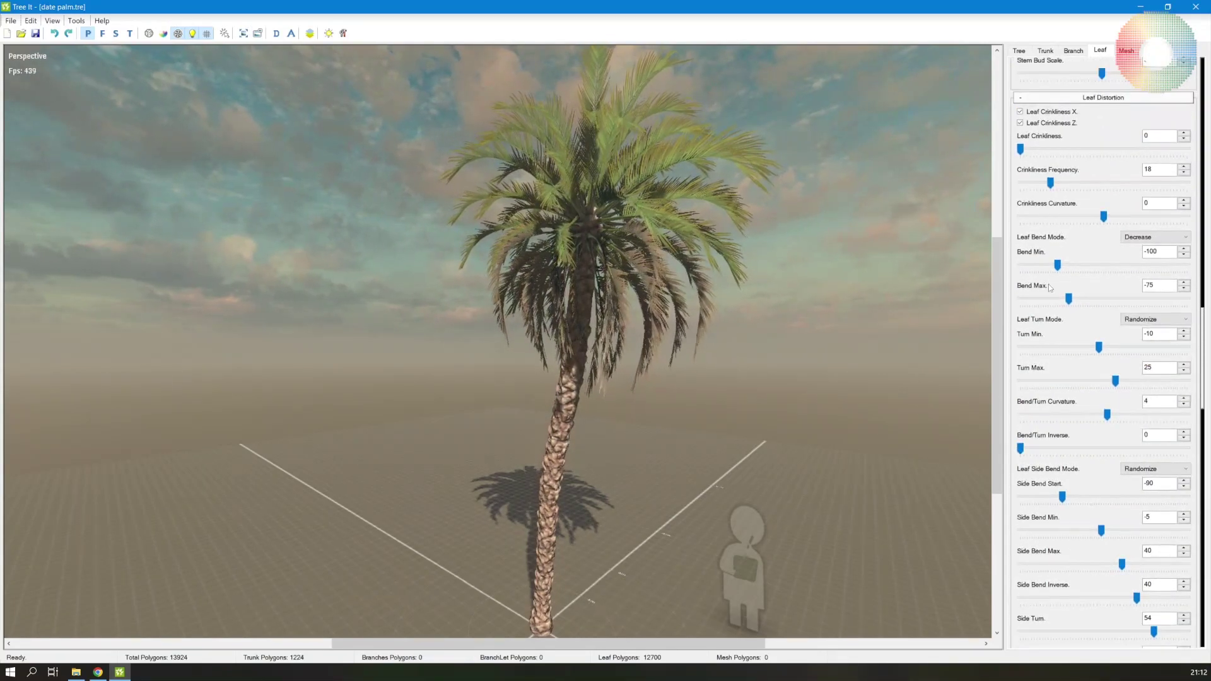
pyautogui.moveTo(1060, 267); pyautogui.dragTo(1108, 303)
# Step: Raise Leaf Gravity to 100 and lower Leaf Wind Strength to 75 and Flutter Strength to 70
pyautogui.scroll(-5, 1026, 456)
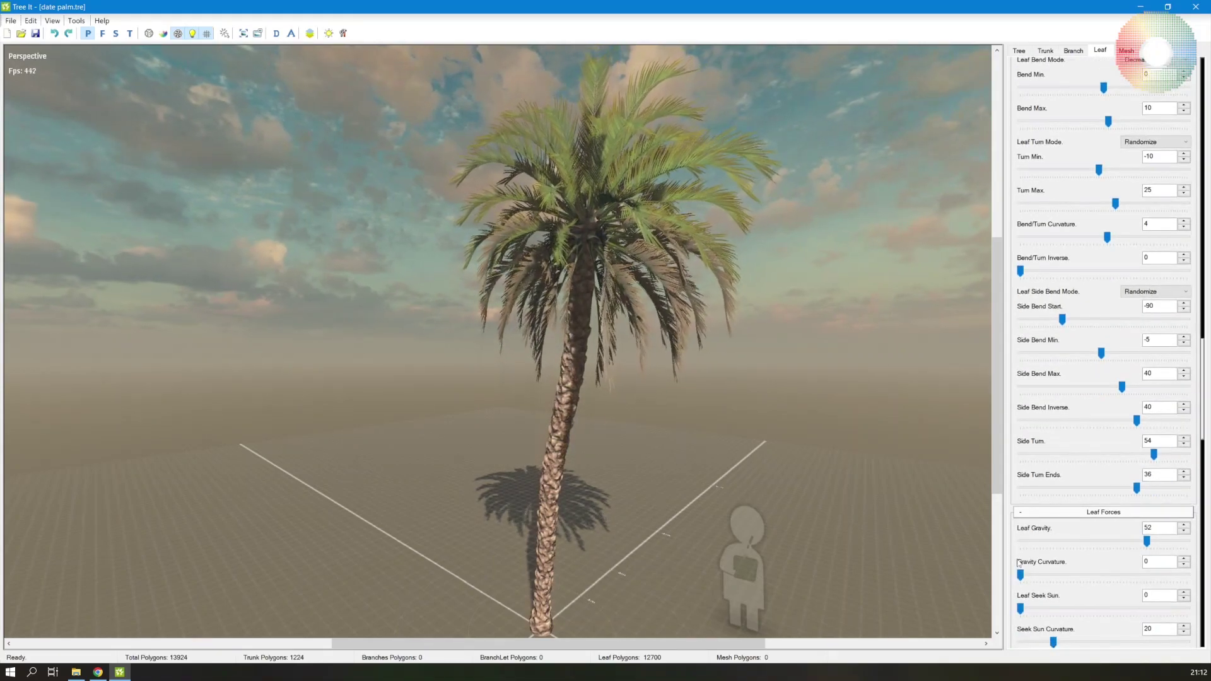
pyautogui.moveTo(1146, 541); pyautogui.dragTo(1209, 552)
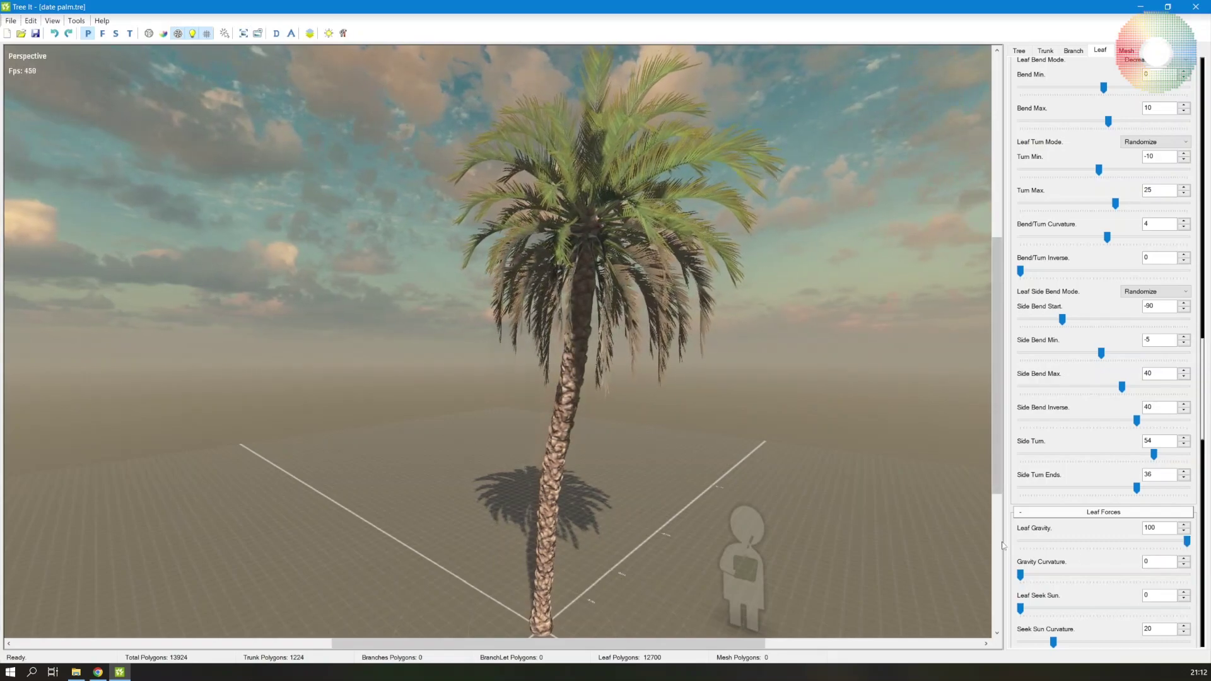
pyautogui.scroll(-4, 1013, 550)
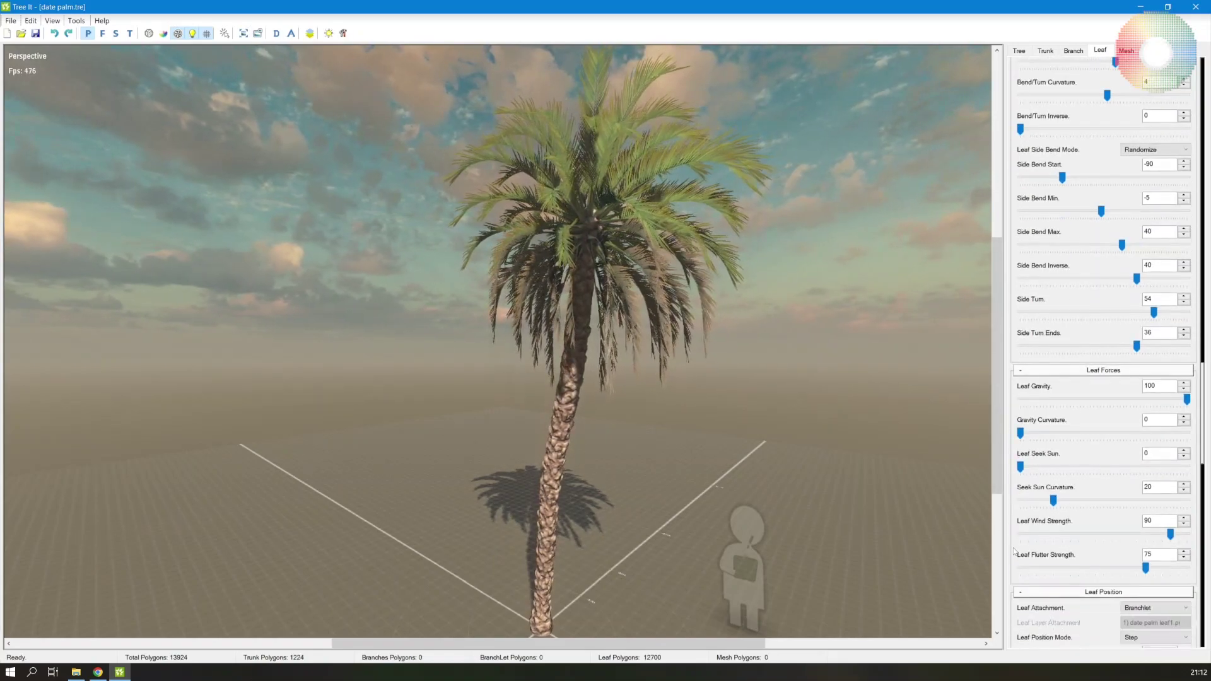
pyautogui.scroll(-3, 1014, 551)
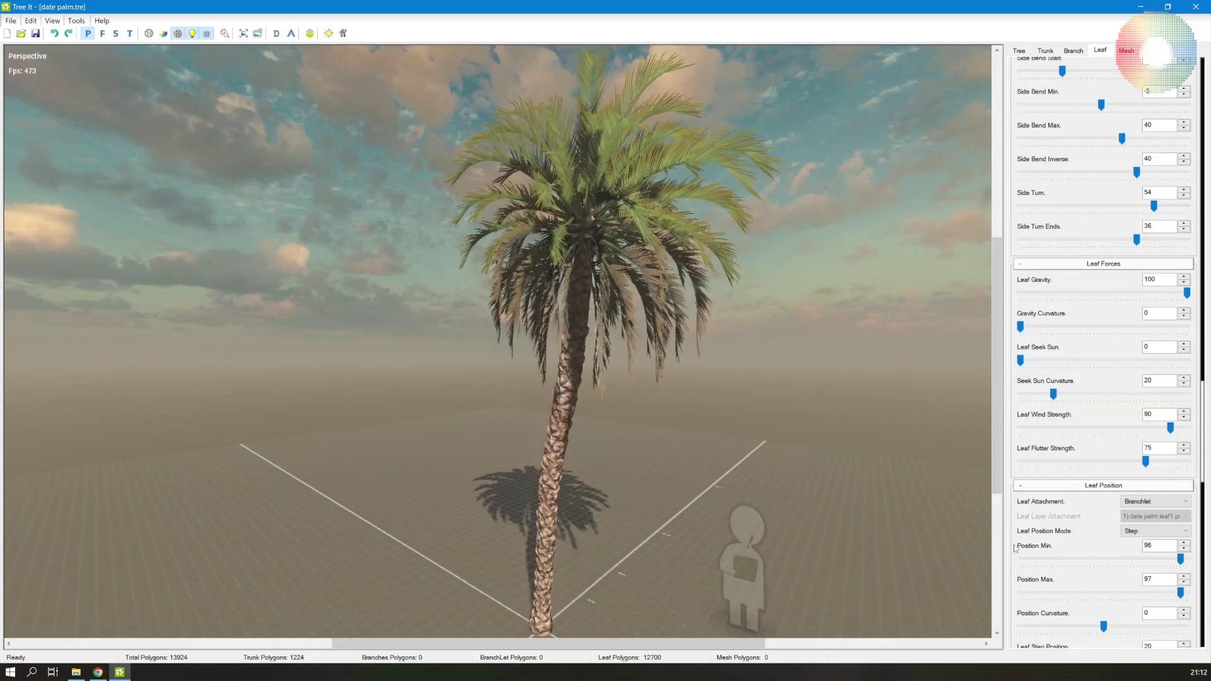
pyautogui.moveTo(1170, 427); pyautogui.dragTo(1136, 463)
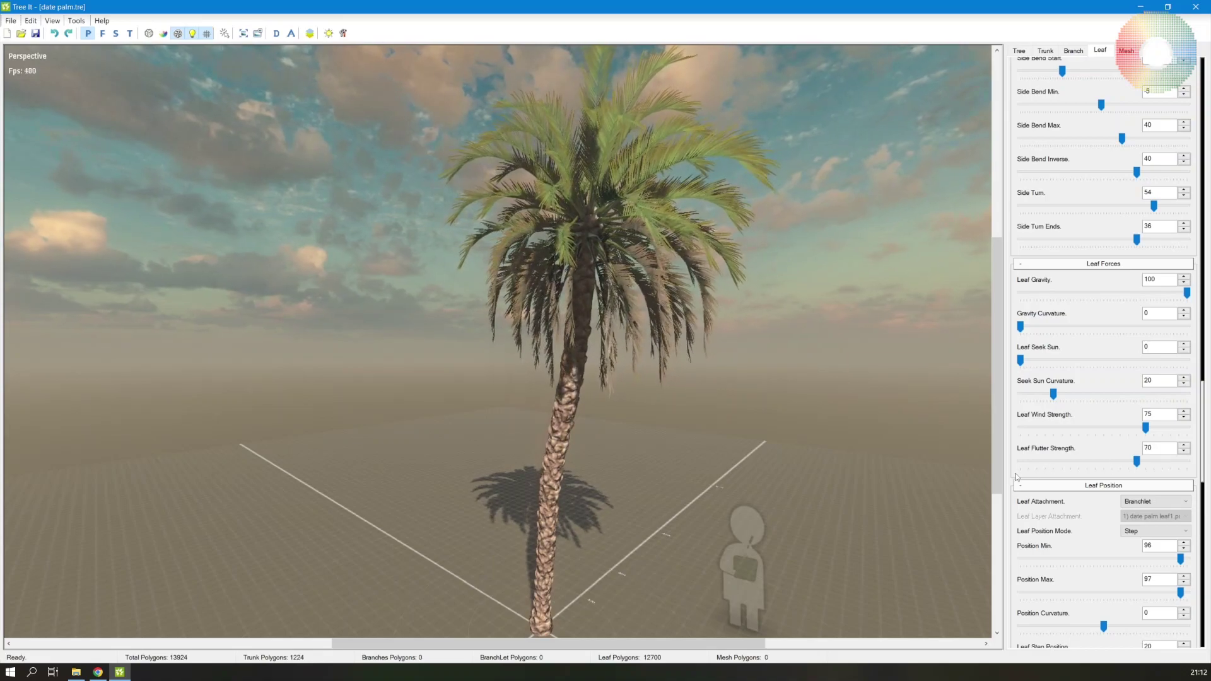
pyautogui.scroll(6, 1006, 477)
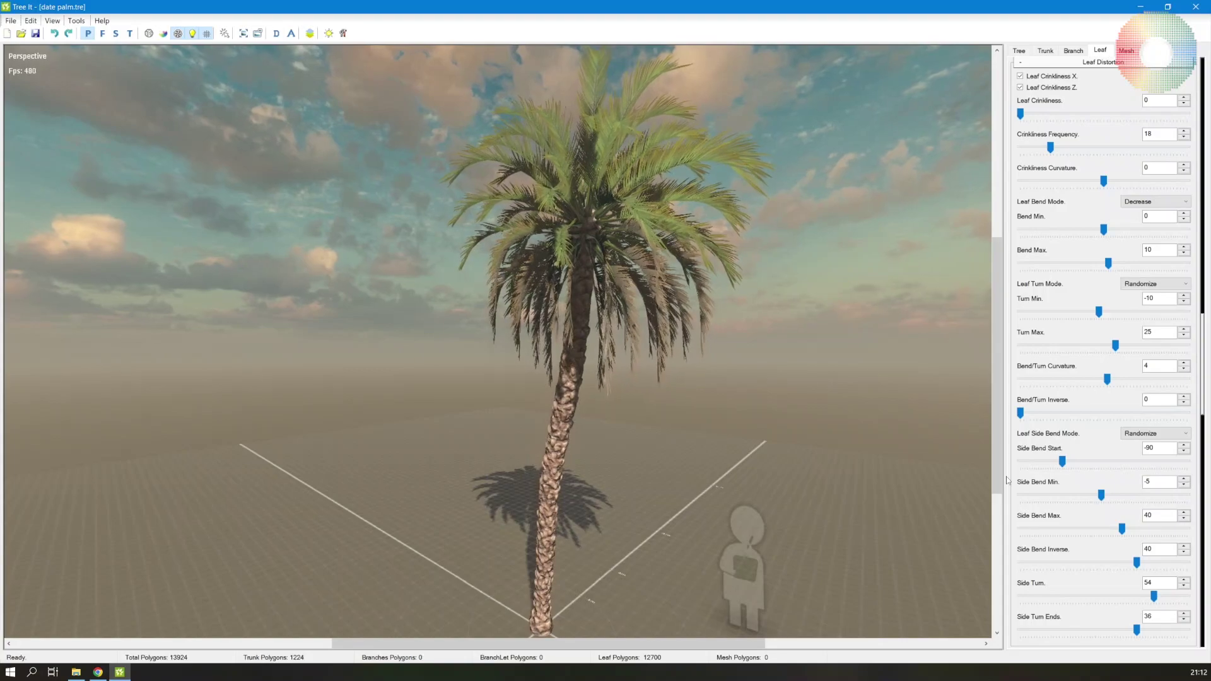
# Step: Increase the brown frond layer's Leaf Count for a denser crown
pyautogui.scroll(3, 1009, 440)
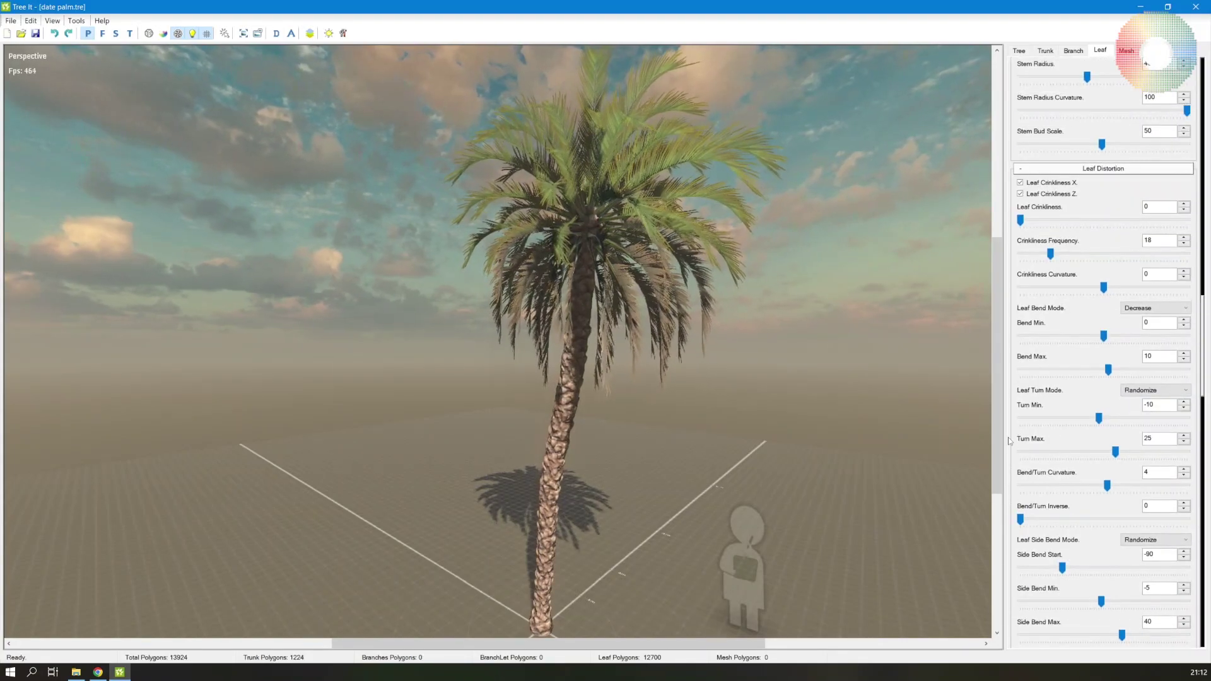
pyautogui.scroll(14, 1009, 441)
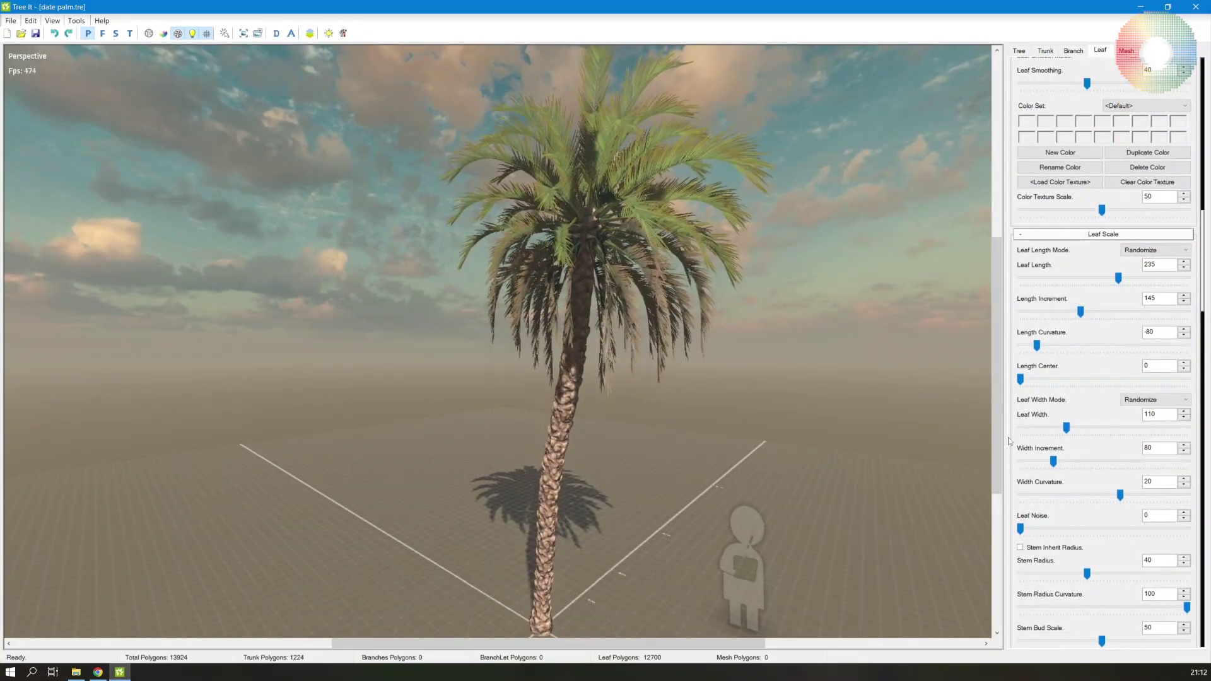
pyautogui.scroll(15, 1012, 404)
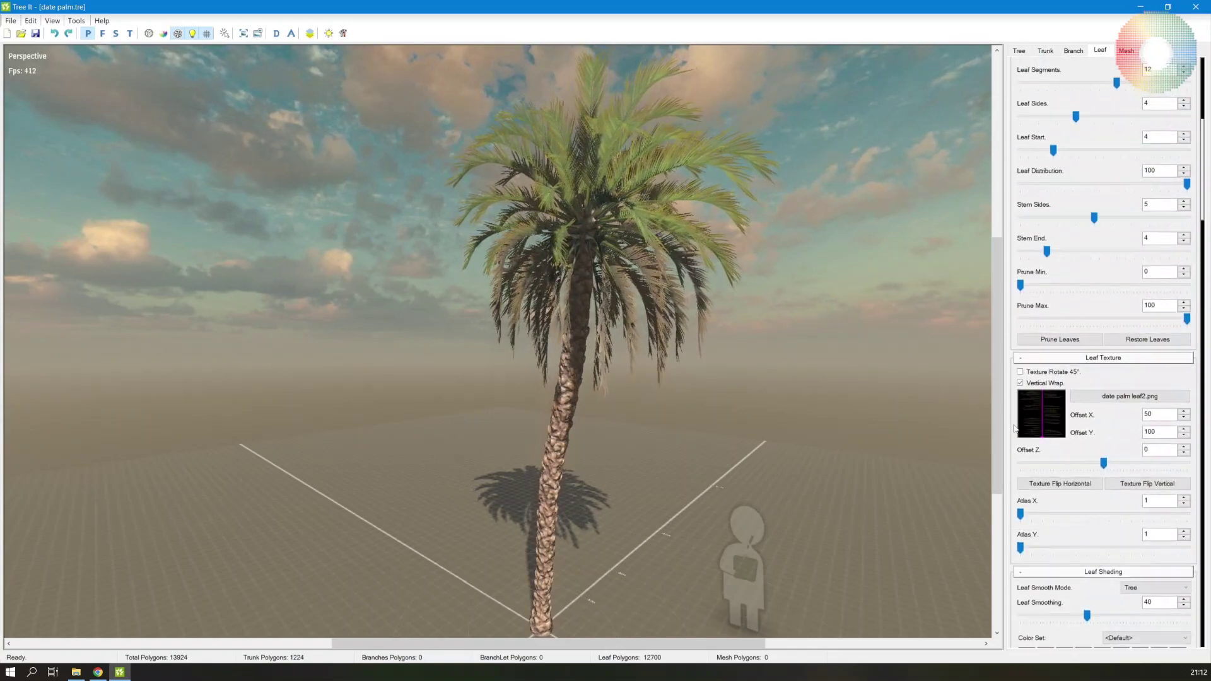
pyautogui.moveTo(1032, 407); pyautogui.dragTo(1045, 410)
pyautogui.moveTo(589, 360); pyautogui.dragTo(674, 397)
# Step: Set Leaf Width to 80 and lengthen the fronds to Leaf Length 310
pyautogui.scroll(-8, 1016, 521)
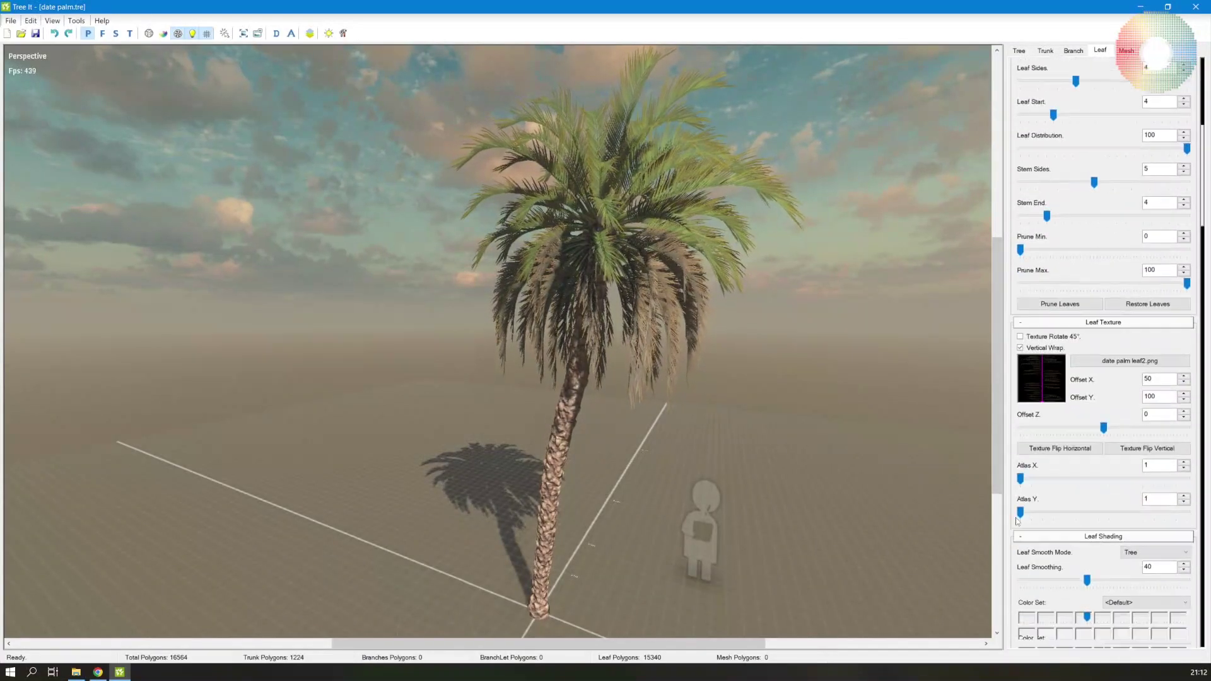
pyautogui.scroll(-5, 1016, 521)
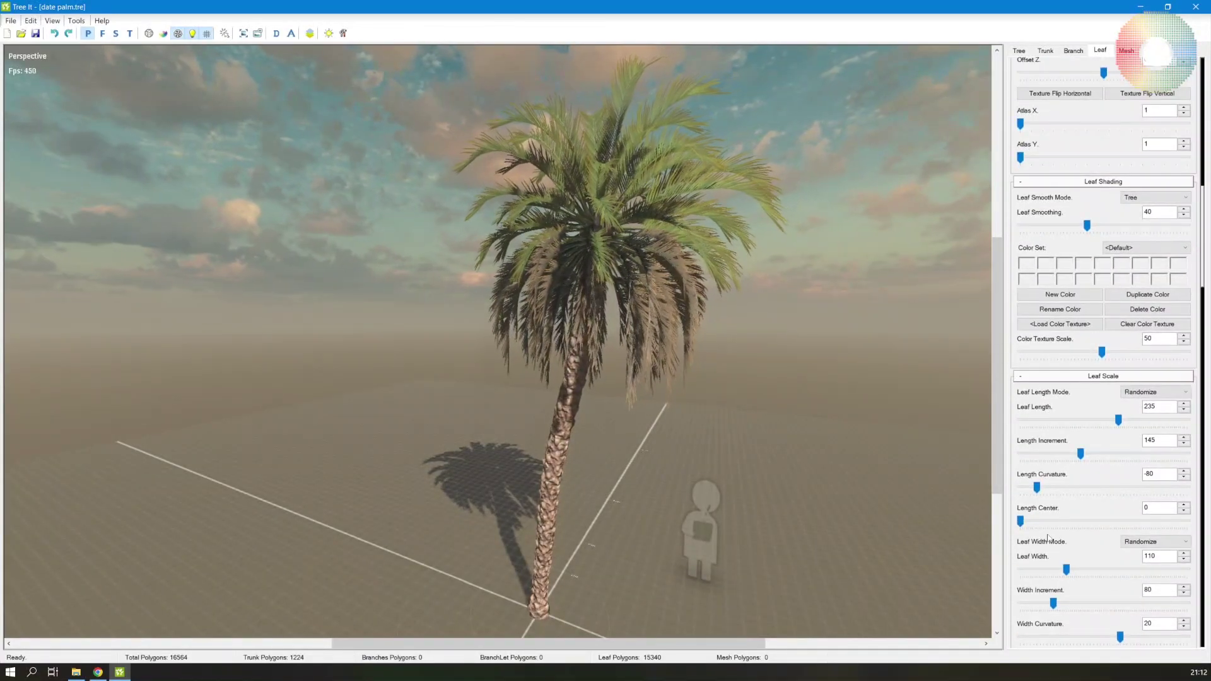
pyautogui.moveTo(1065, 569)
pyautogui.mouseDown()
pyautogui.moveTo(1093, 570)
pyautogui.moveTo(1053, 571)
pyautogui.mouseUp()
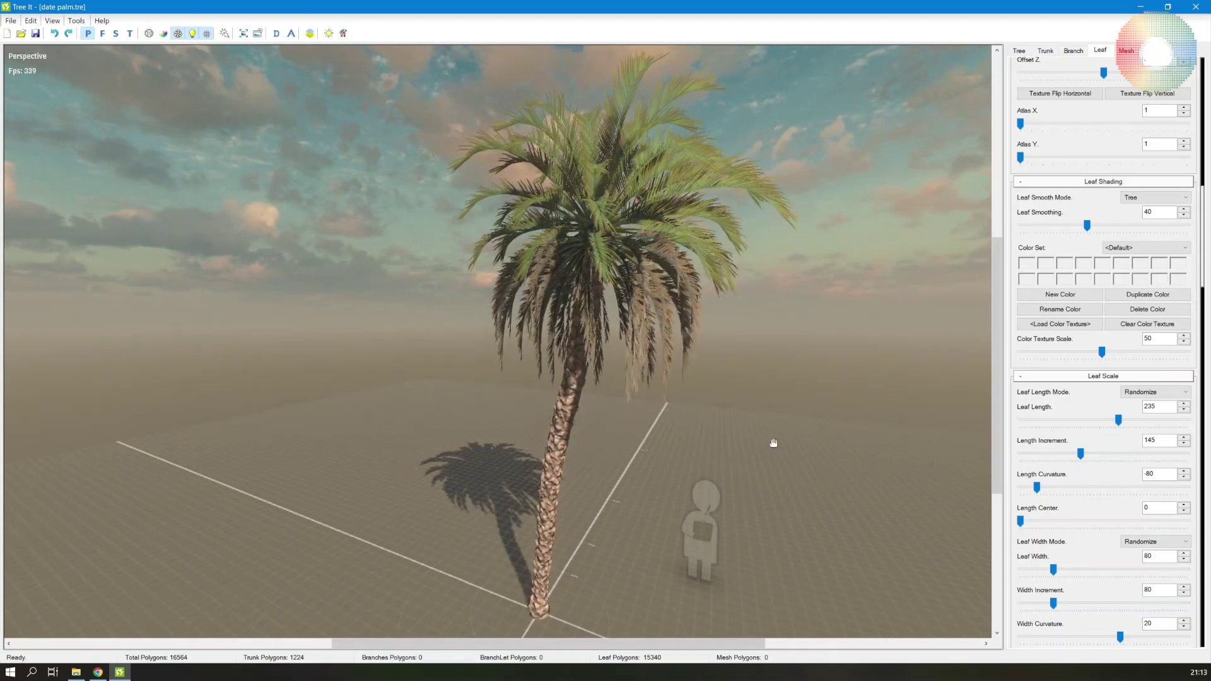
pyautogui.moveTo(768, 438)
pyautogui.mouseDown()
pyautogui.moveTo(738, 418)
pyautogui.moveTo(785, 449)
pyautogui.mouseUp()
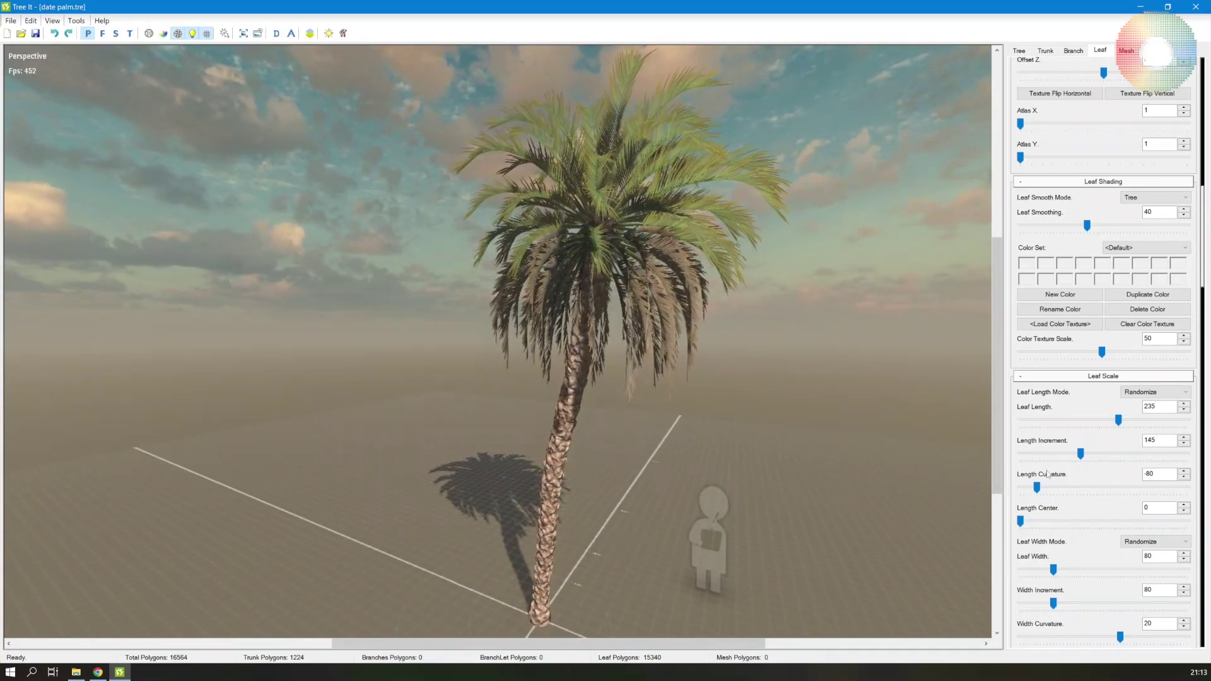
pyautogui.moveTo(1126, 419); pyautogui.dragTo(1147, 439)
pyautogui.scroll(-5, 1019, 554)
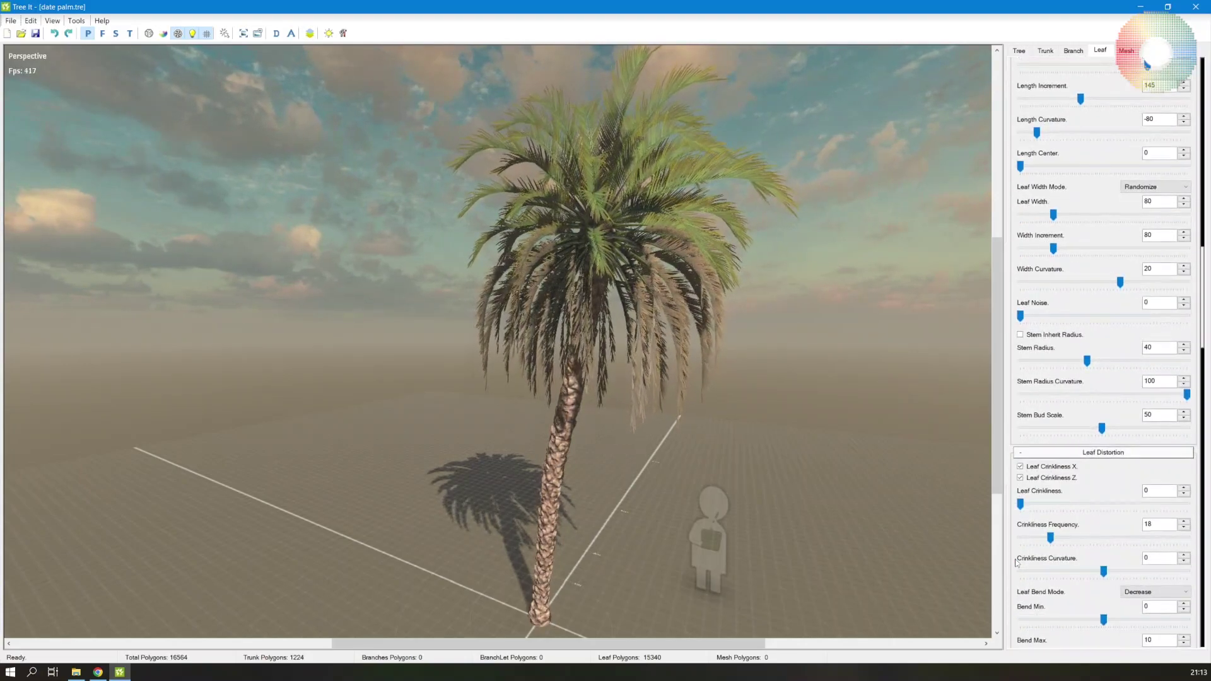
pyautogui.scroll(-6, 1016, 563)
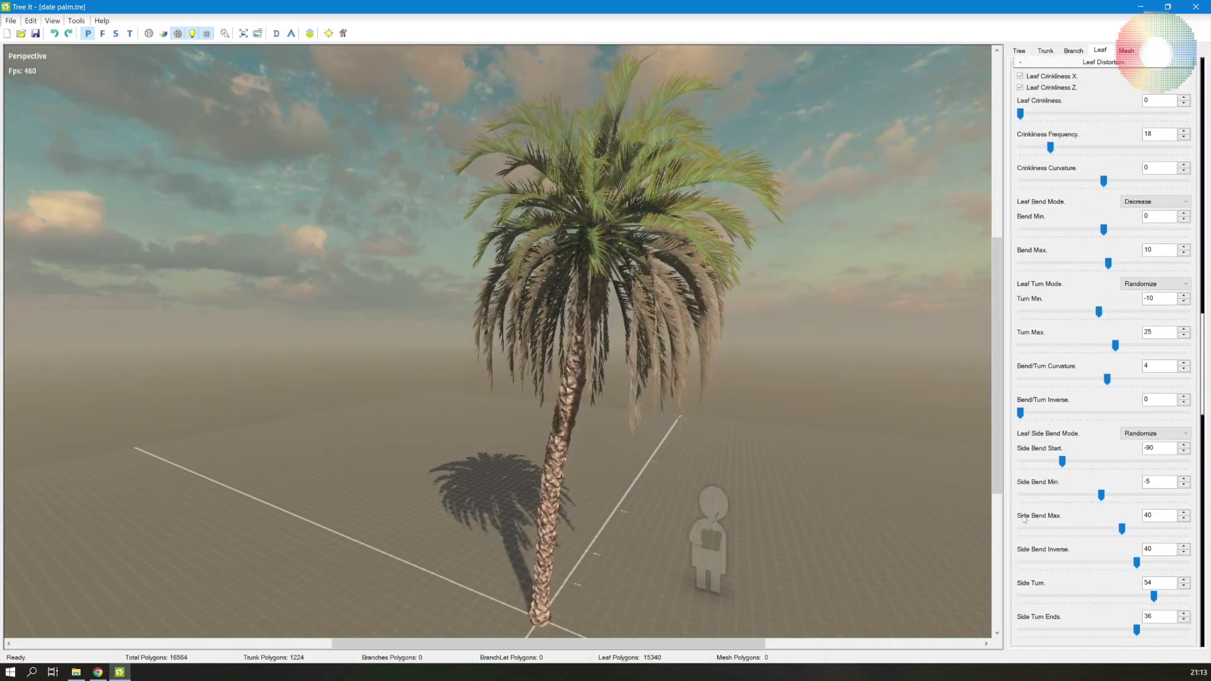
pyautogui.scroll(-6, 1024, 521)
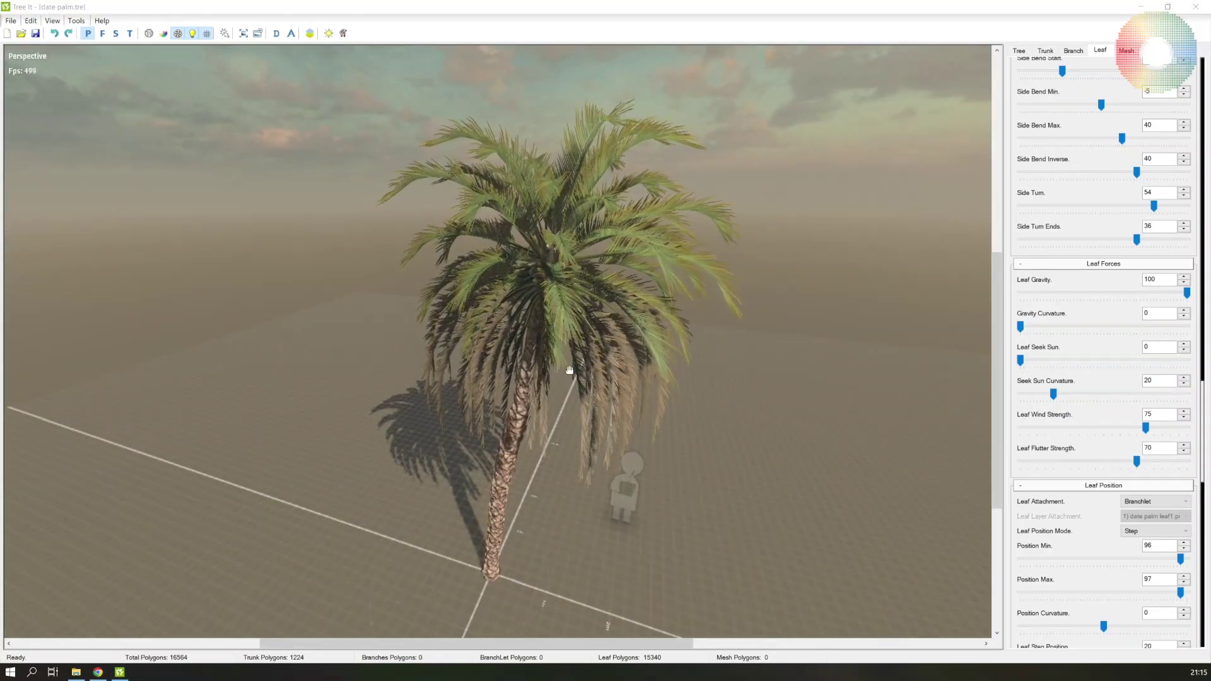
# Step: Start Save As and go to the G:\MTutorials\Unreal_TreeItWorkflow folder
pyautogui.moveTo(569, 370); pyautogui.dragTo(494, 324)
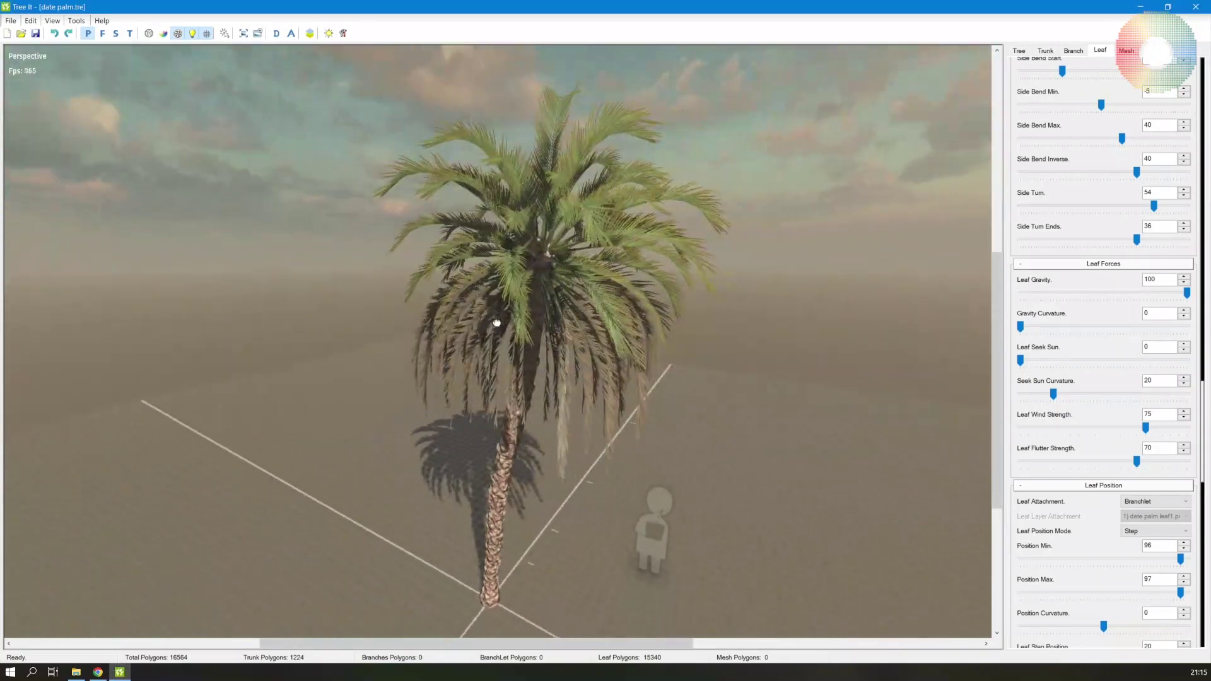
pyautogui.click(11, 20)
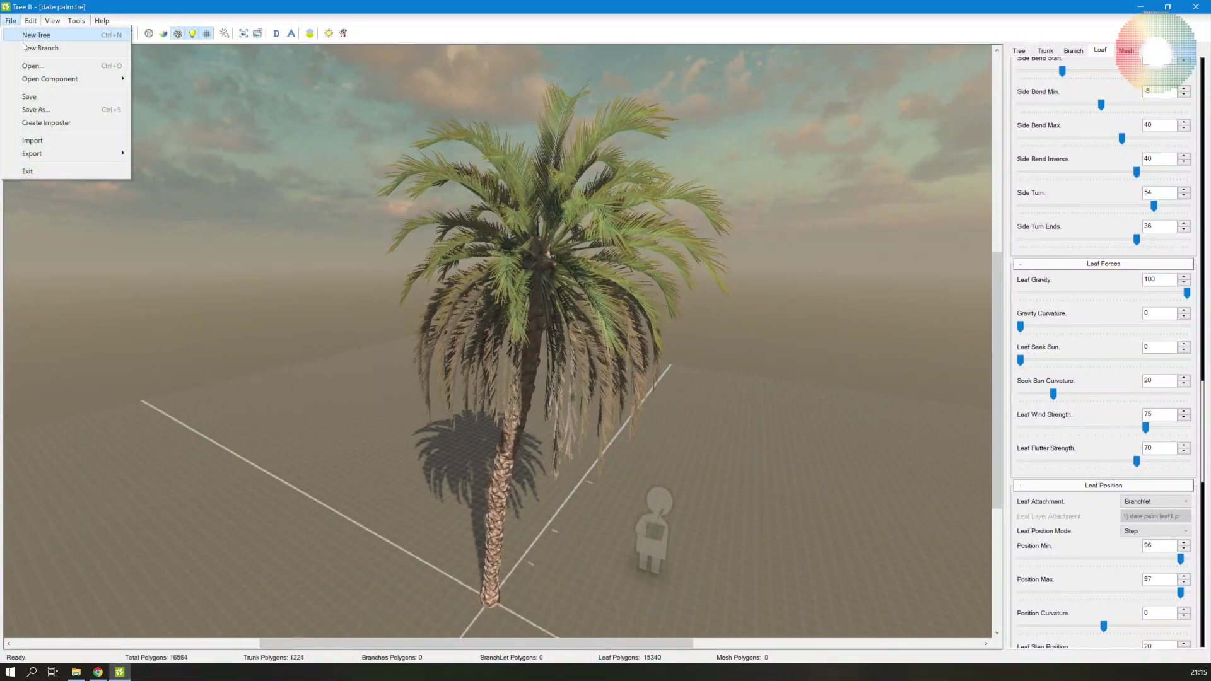
pyautogui.click(36, 109)
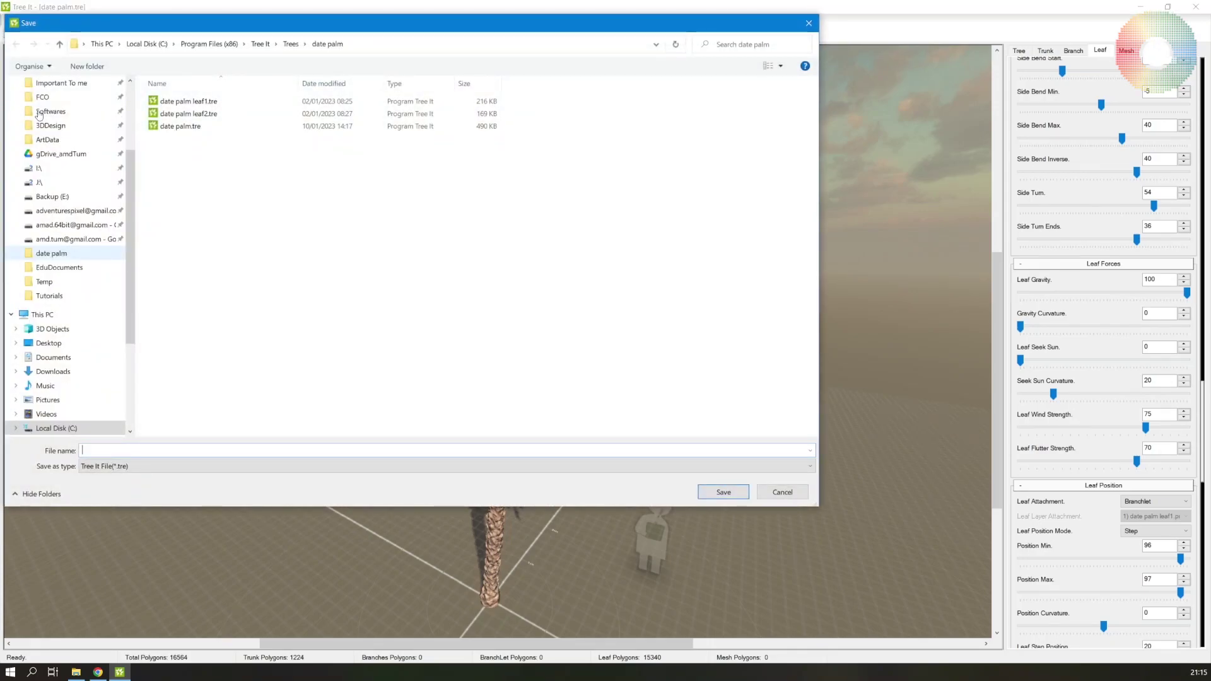
pyautogui.click(391, 44)
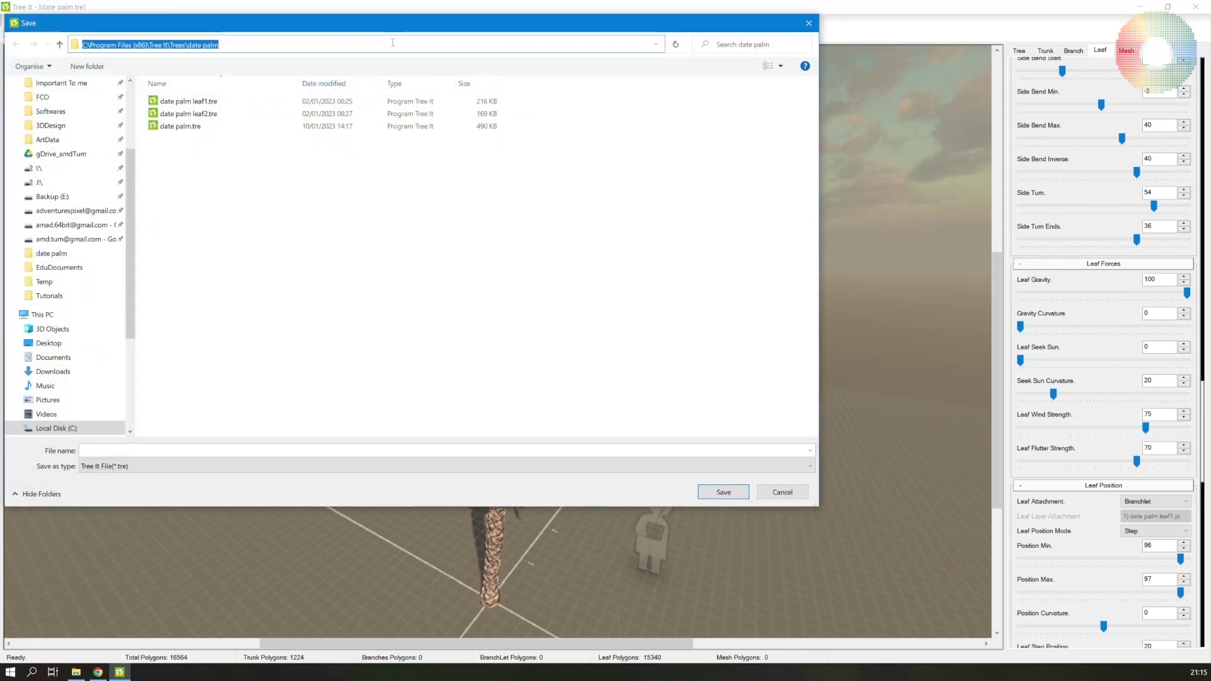
pyautogui.write('G:\\MTutorials\\Unreal_TreeItWorkflow')
pyautogui.press('Return')
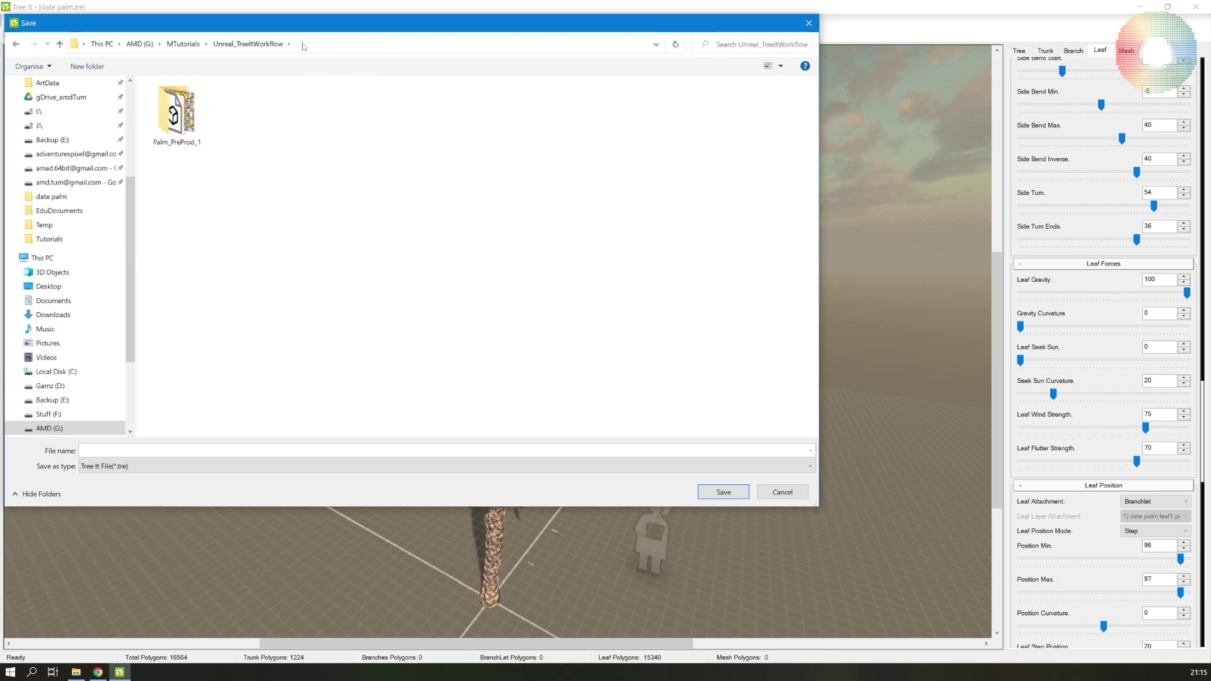
# Step: Create a Palm_1 folder there and save the tree inside it as Palm_1.tre
pyautogui.click(87, 66)
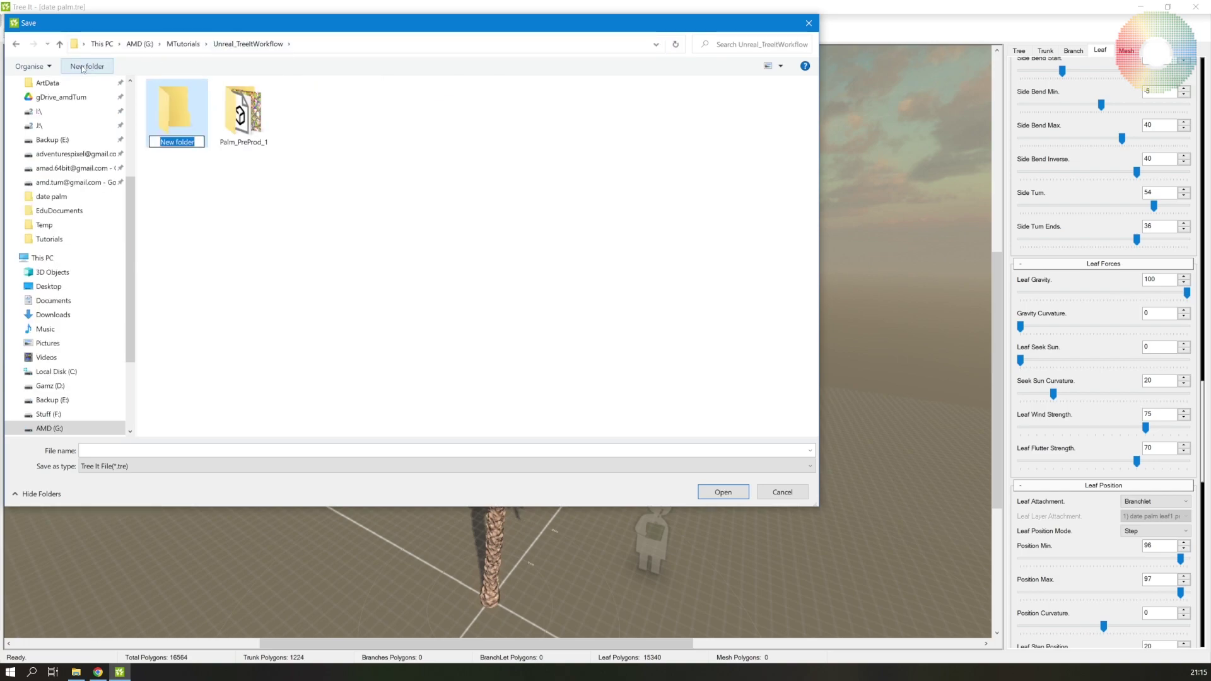
pyautogui.write('Palm_1')
pyautogui.press('Return')
pyautogui.press('Return')
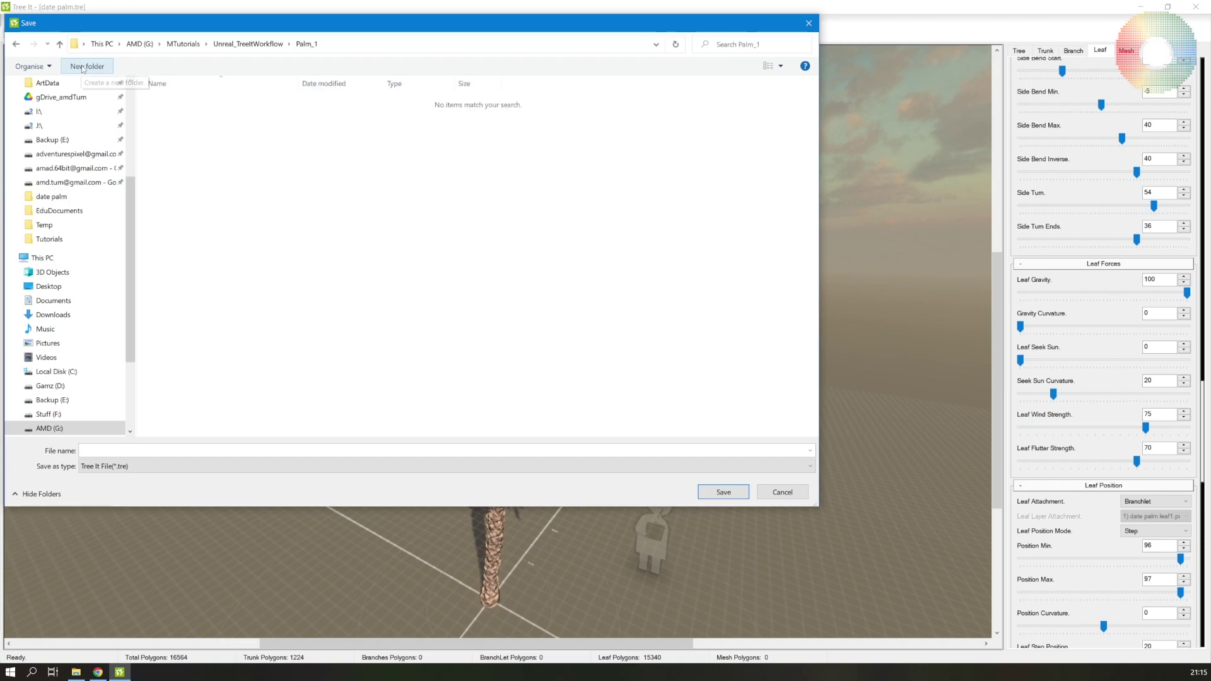
pyautogui.click(99, 450)
pyautogui.write('Palm_1')
pyautogui.press('Return')
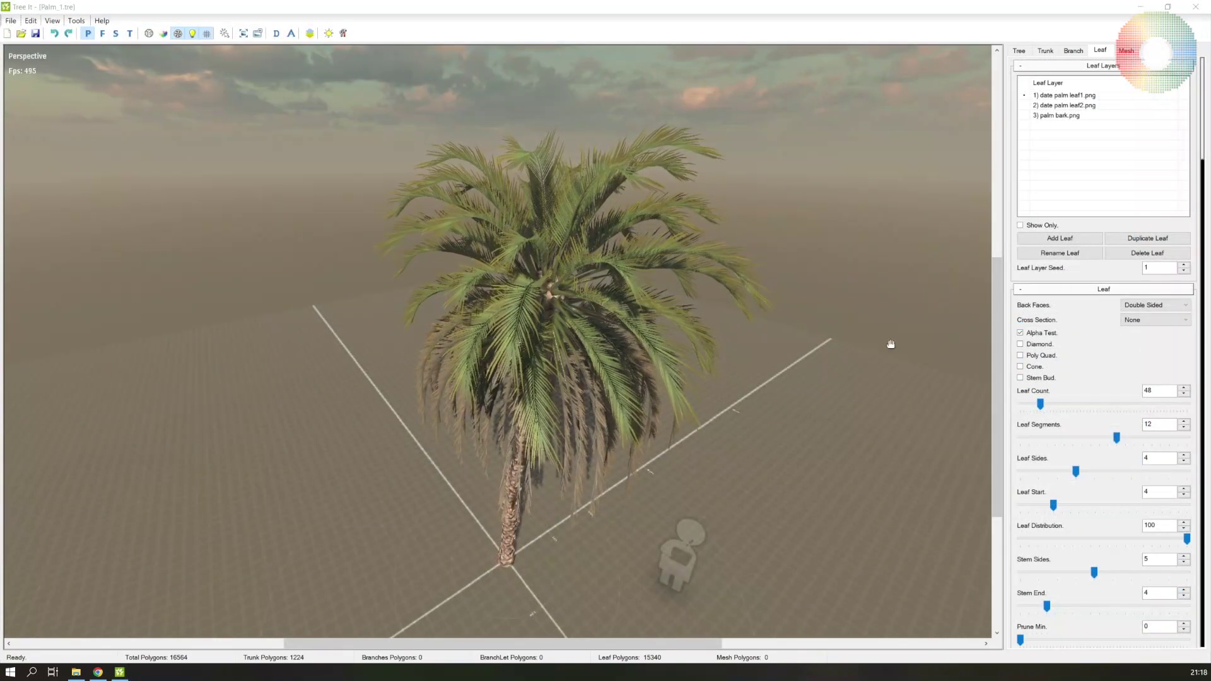
# Step: Select a frond and orbit around the palm to inspect it from above and below
pyautogui.moveTo(743, 343); pyautogui.dragTo(690, 308)
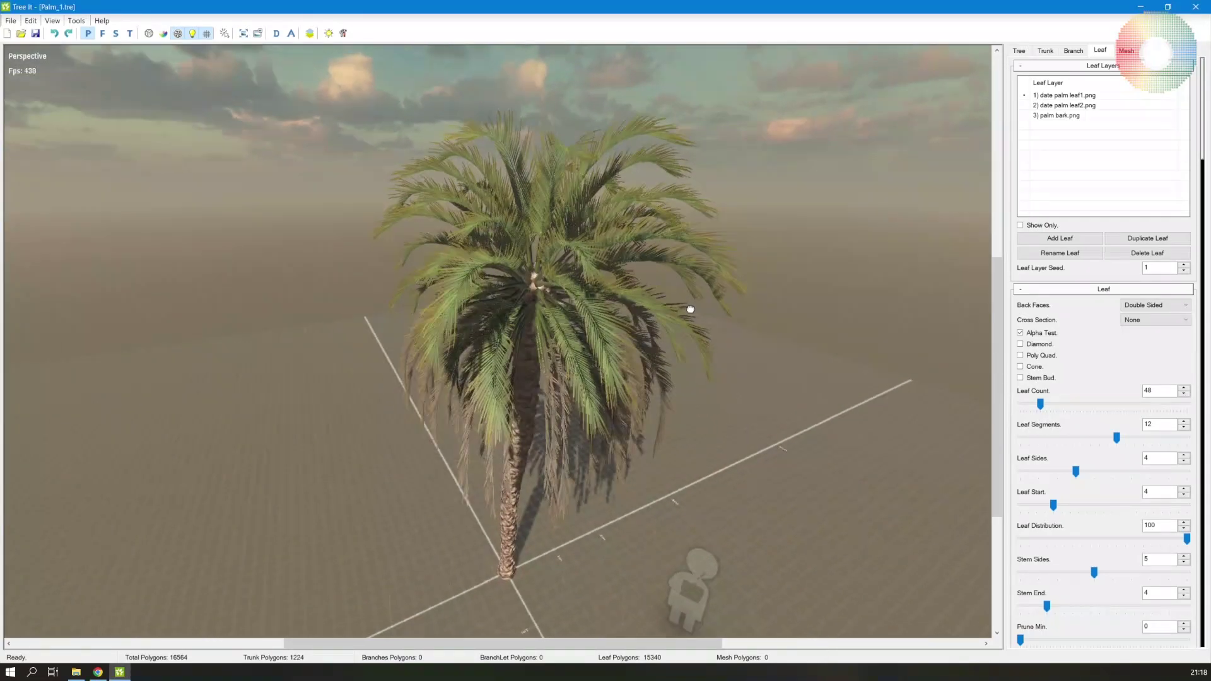
pyautogui.click(530, 285)
pyautogui.moveTo(523, 284); pyautogui.dragTo(553, 358)
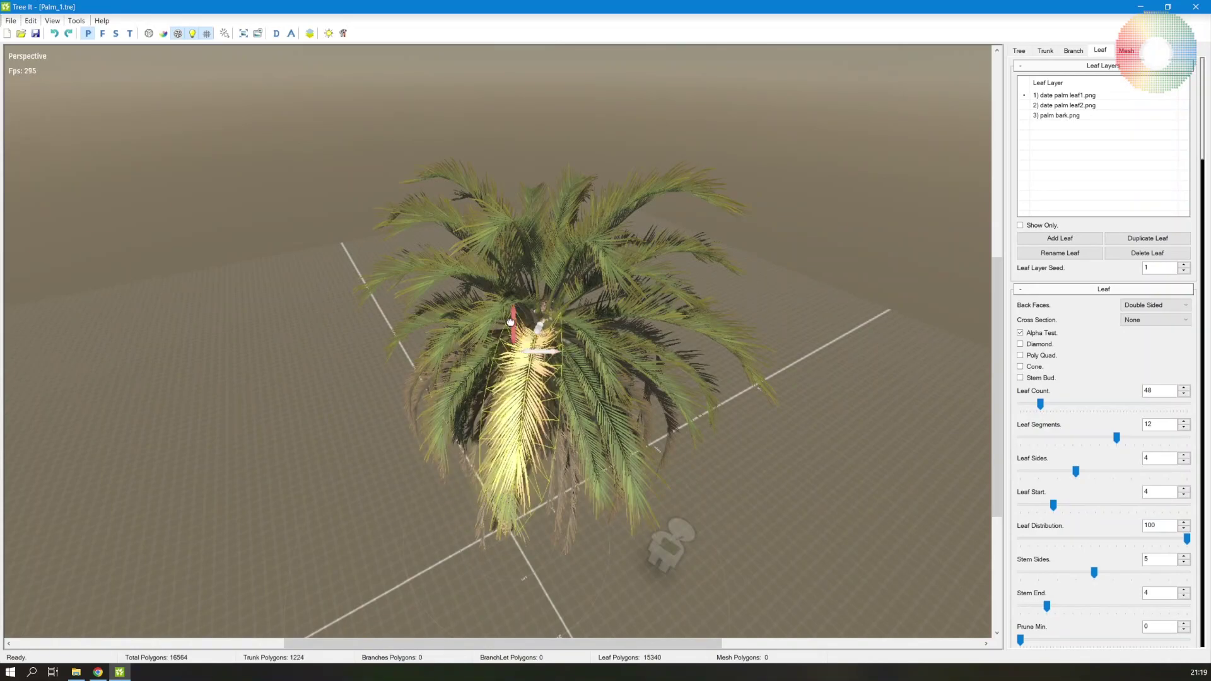
pyautogui.moveTo(504, 331); pyautogui.dragTo(498, 270)
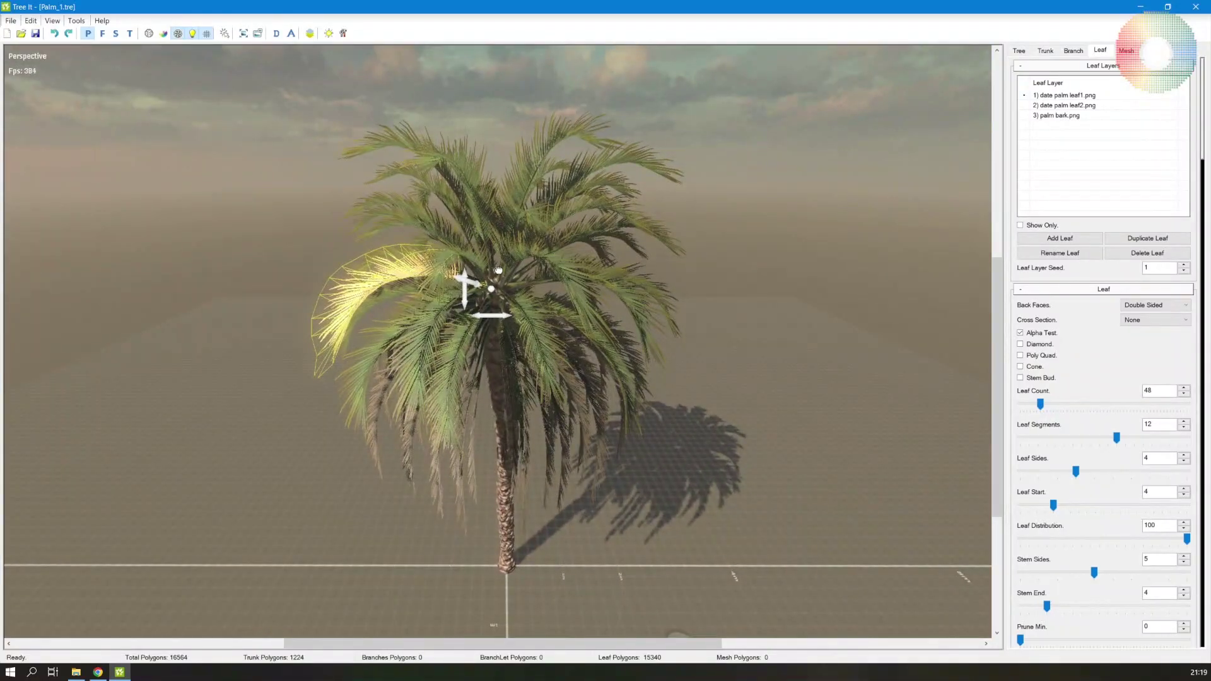
# Step: Clear the frond selection and bring up the File > Export format list
pyautogui.press('w')
pyautogui.click(781, 297)
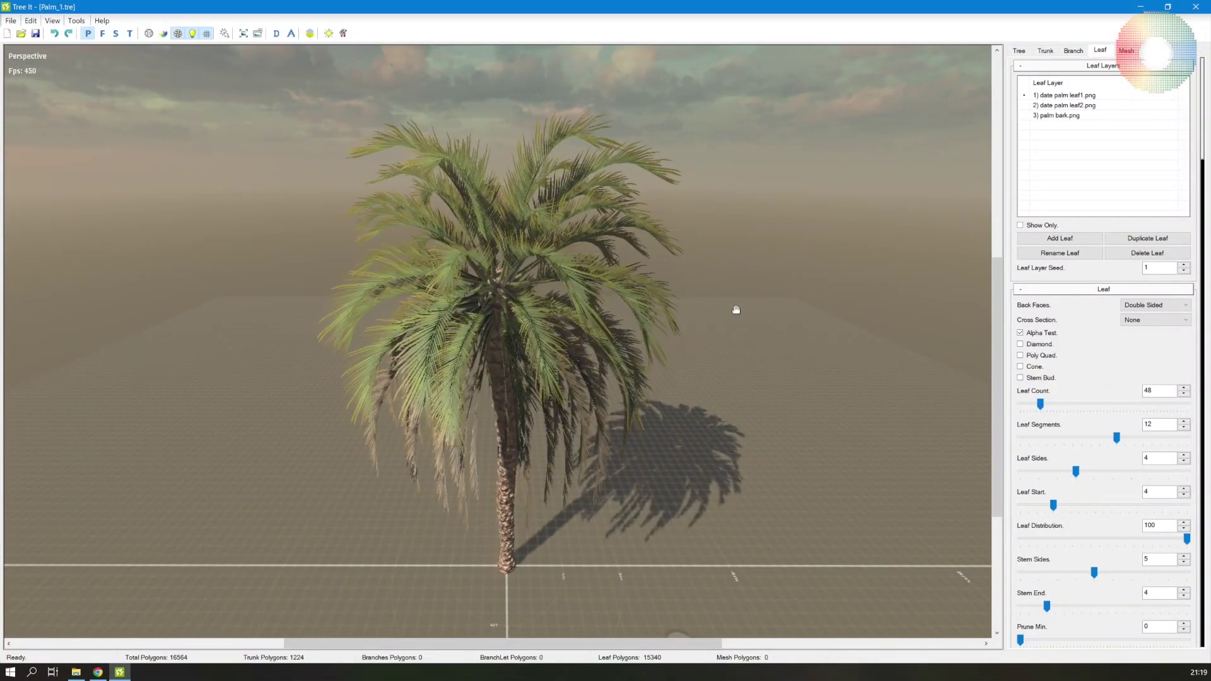
pyautogui.moveTo(730, 311); pyautogui.dragTo(155, 232)
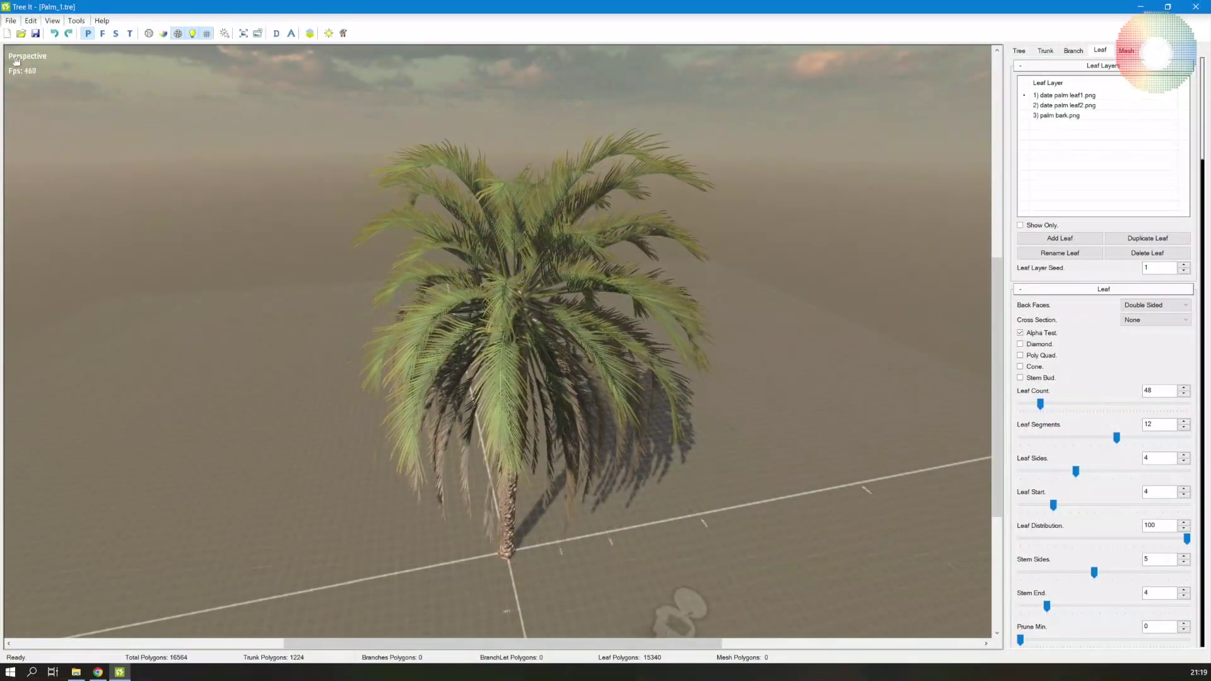
pyautogui.click(11, 20)
pyautogui.moveTo(35, 157)
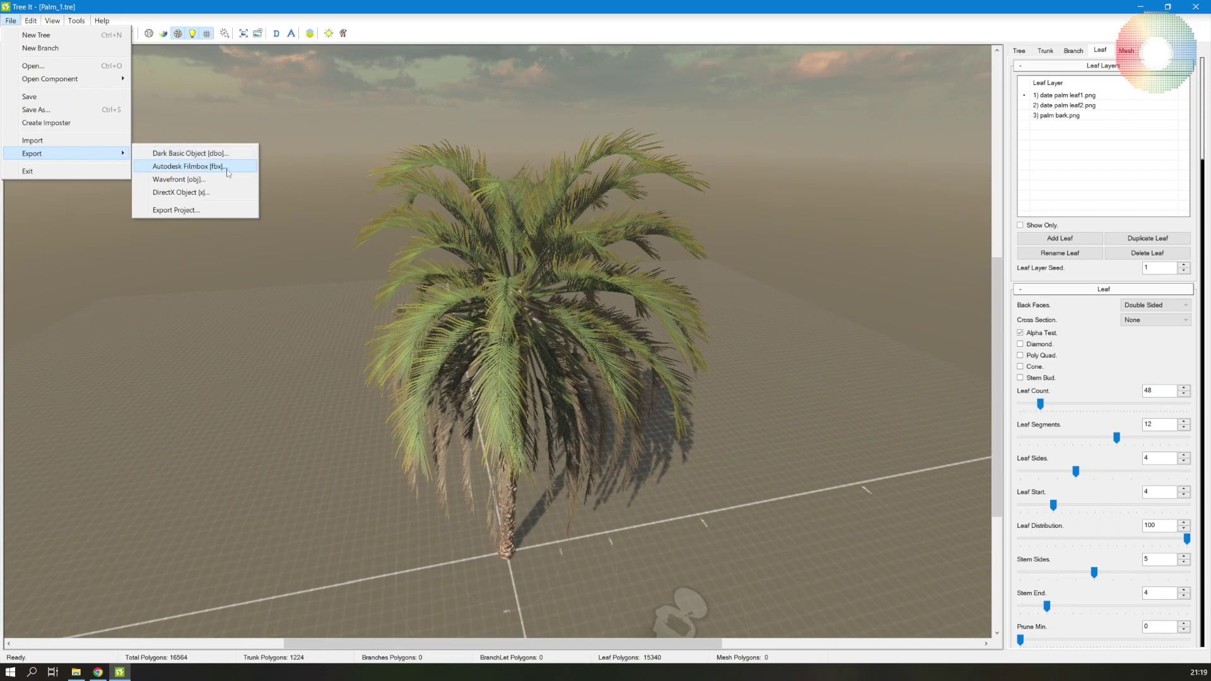
# Step: Export the palm as Autodesk Filmbox (fbx) with the file name Palm_1
pyautogui.click(218, 167)
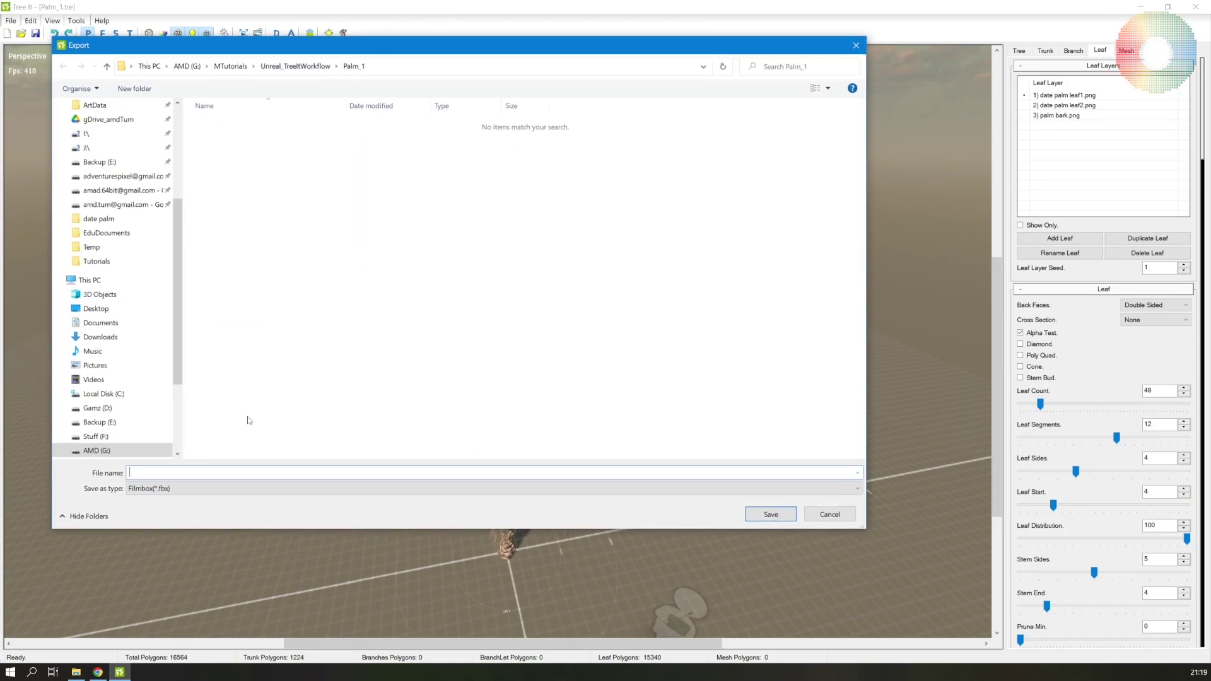
pyautogui.write('Palm_1.tre')
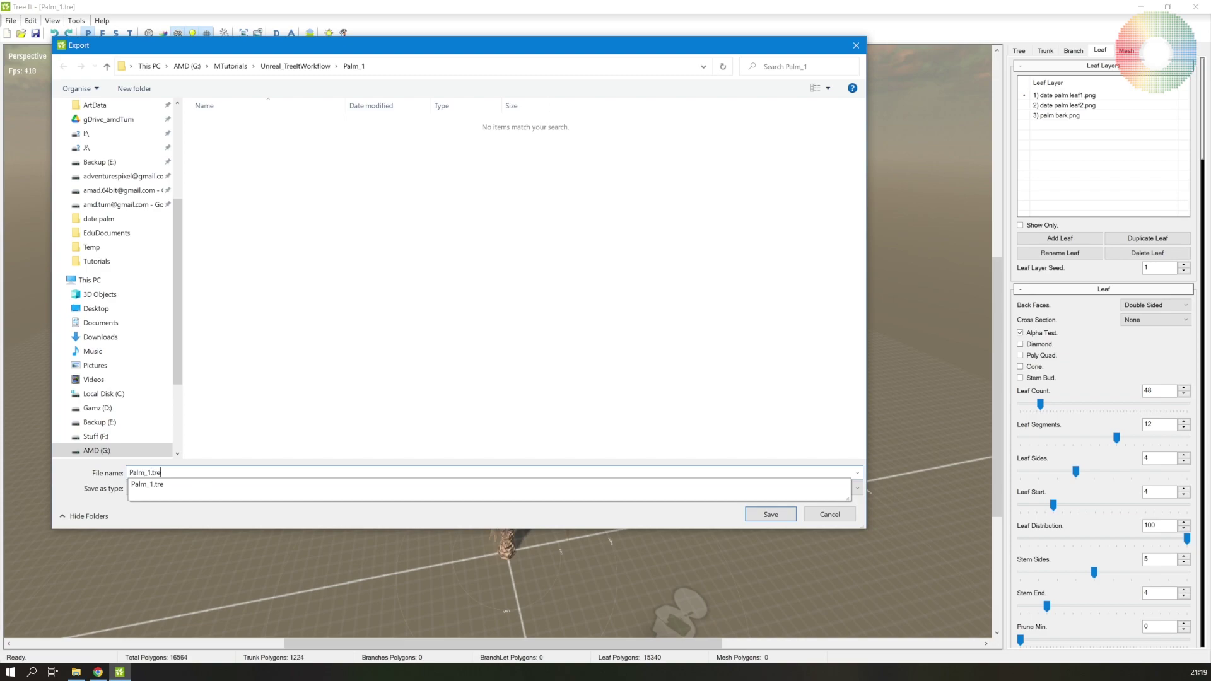
pyautogui.click(396, 396)
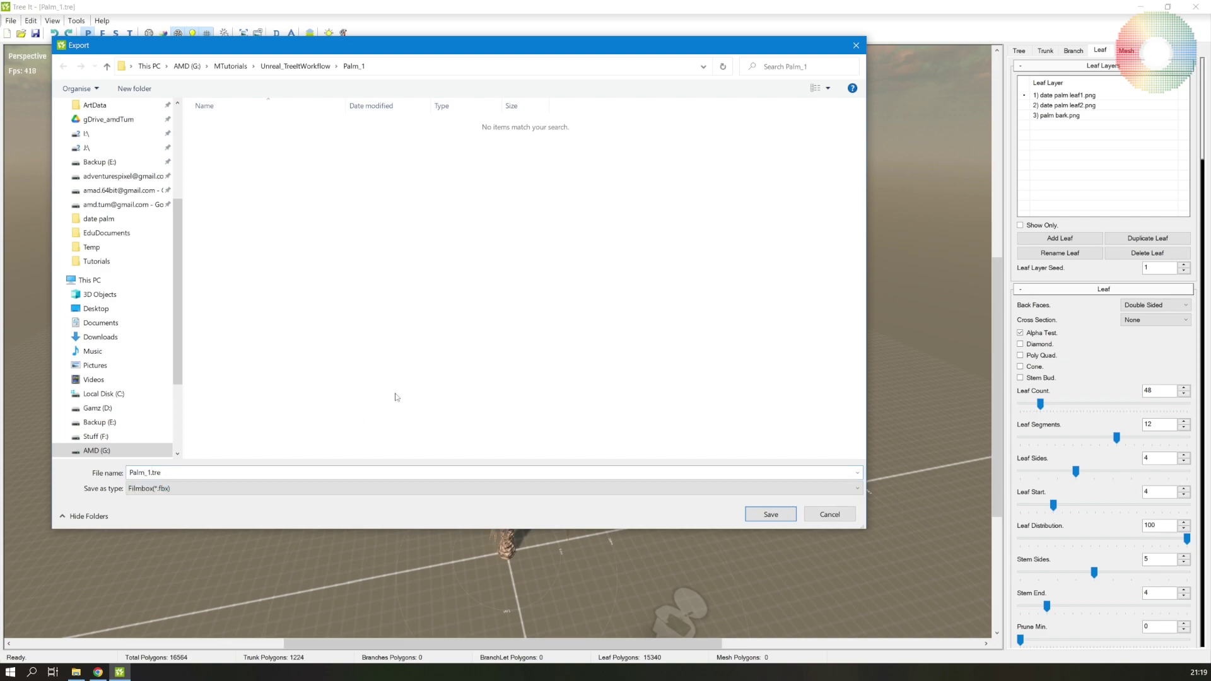
pyautogui.doubleClick(281, 474)
pyautogui.write('Palm_1')
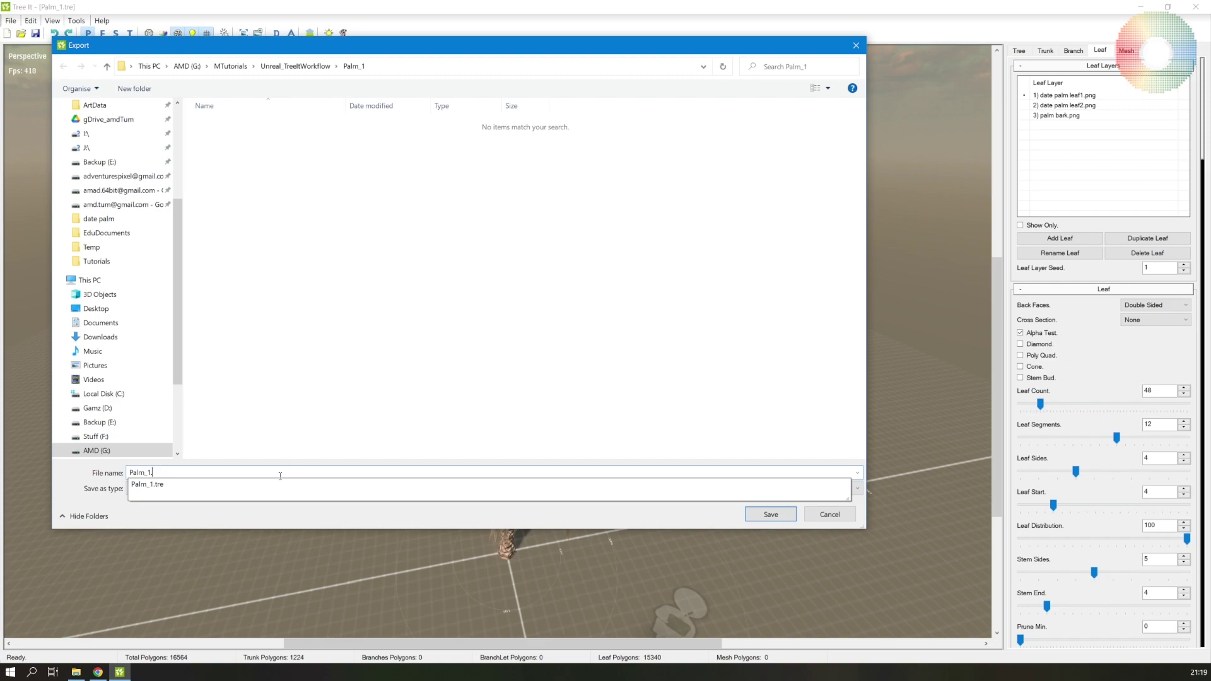
pyautogui.press('Return')
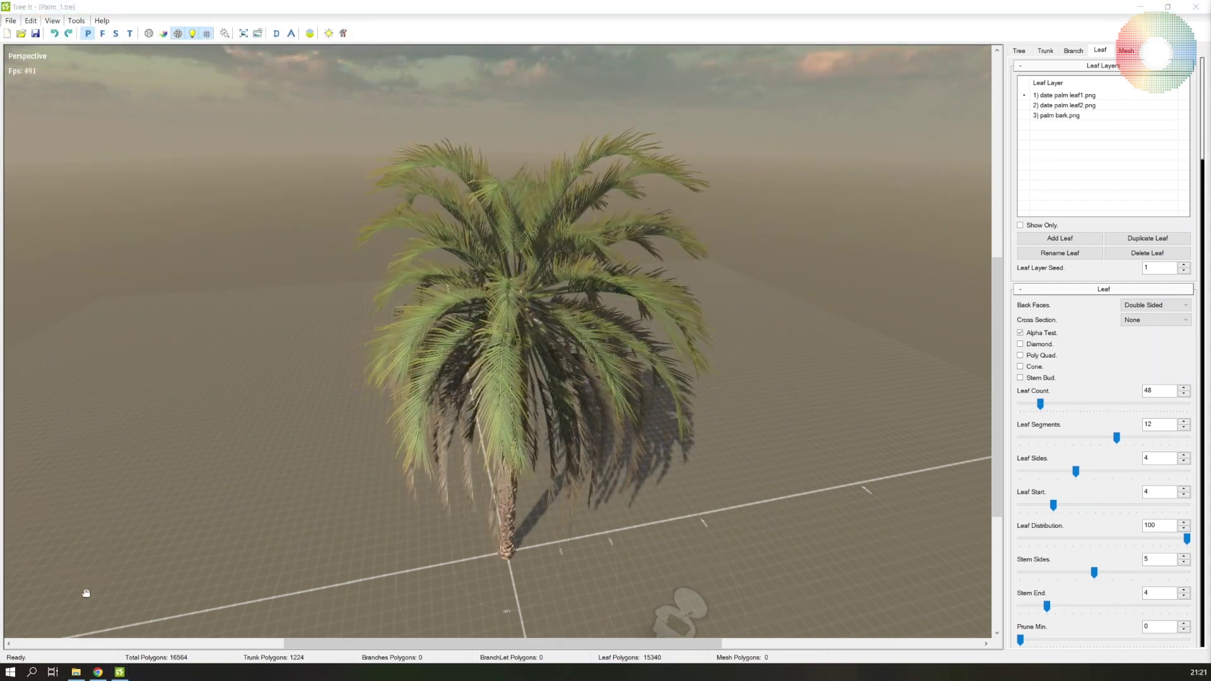
pyautogui.click(75, 672)
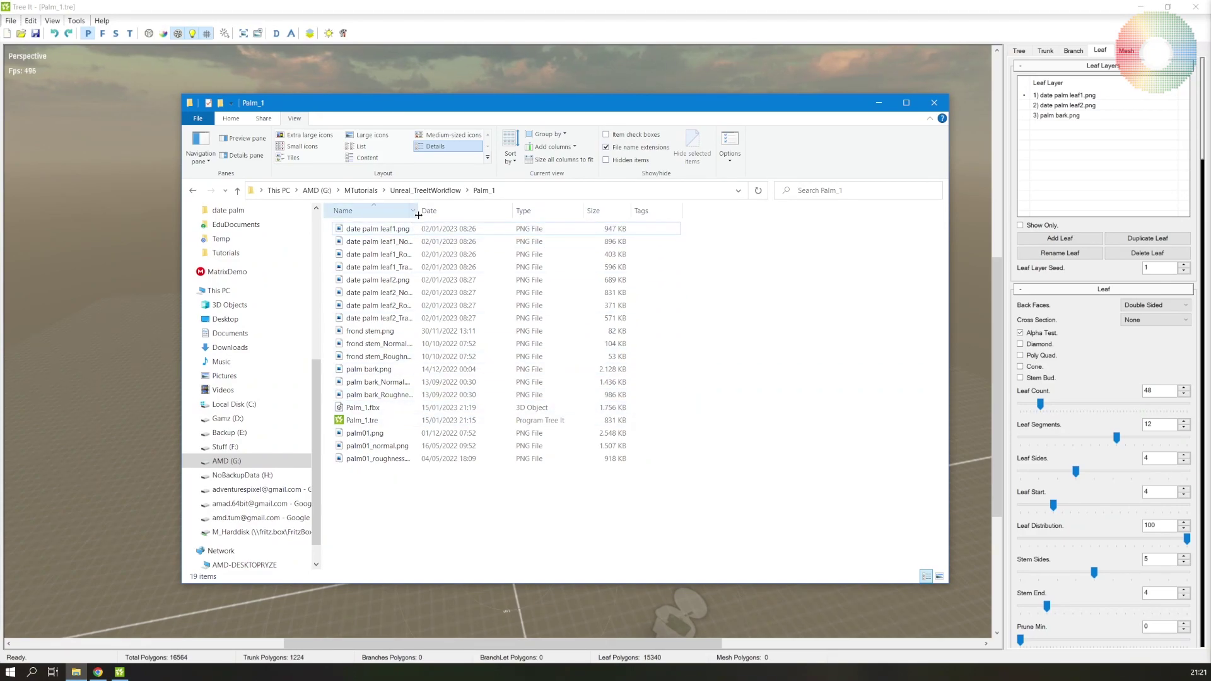
pyautogui.moveTo(418, 215); pyautogui.dragTo(481, 215)
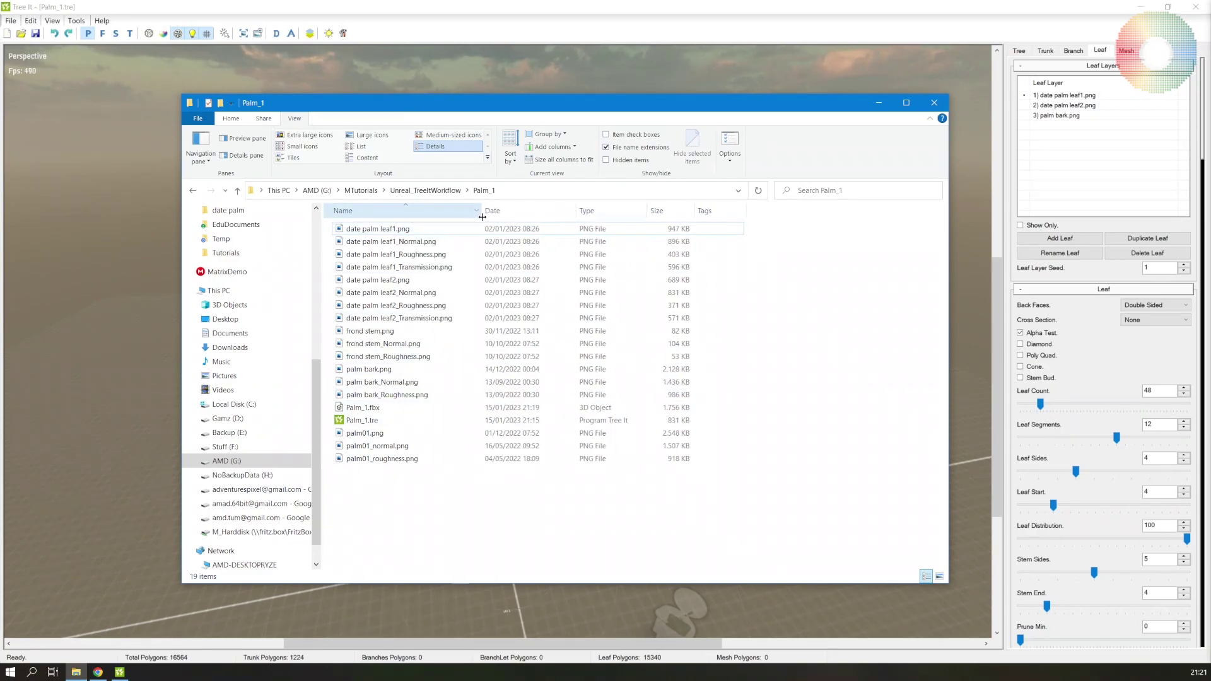
pyautogui.click(362, 408)
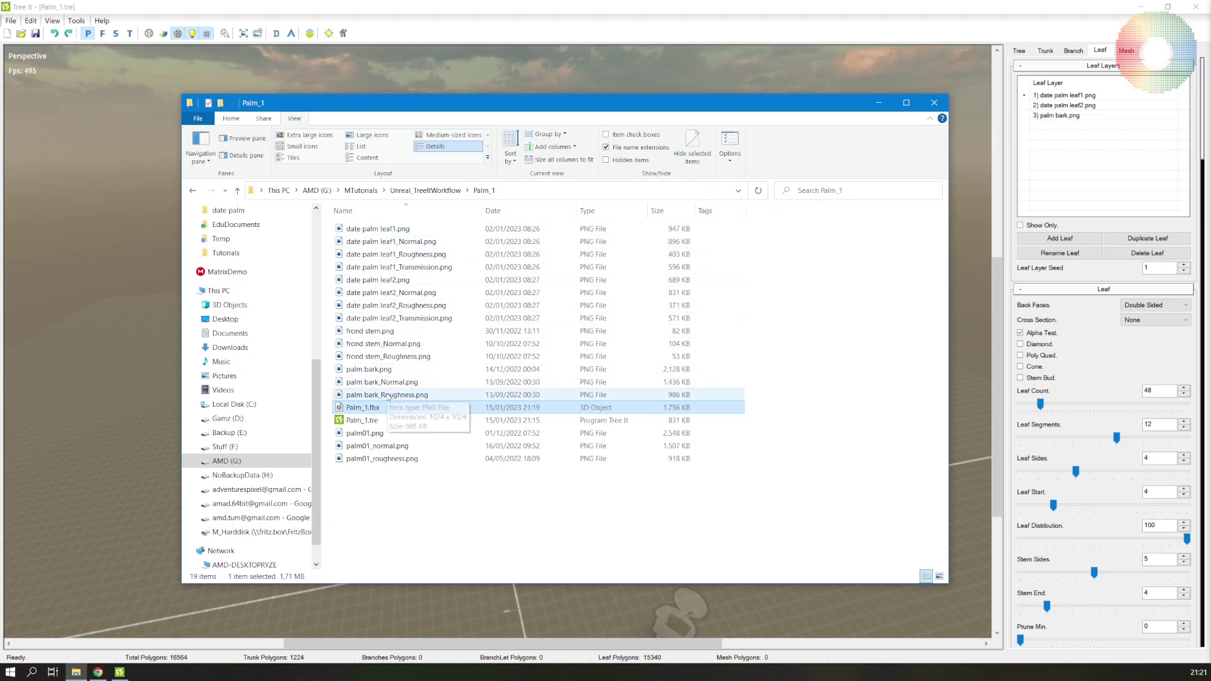
pyautogui.click(368, 421)
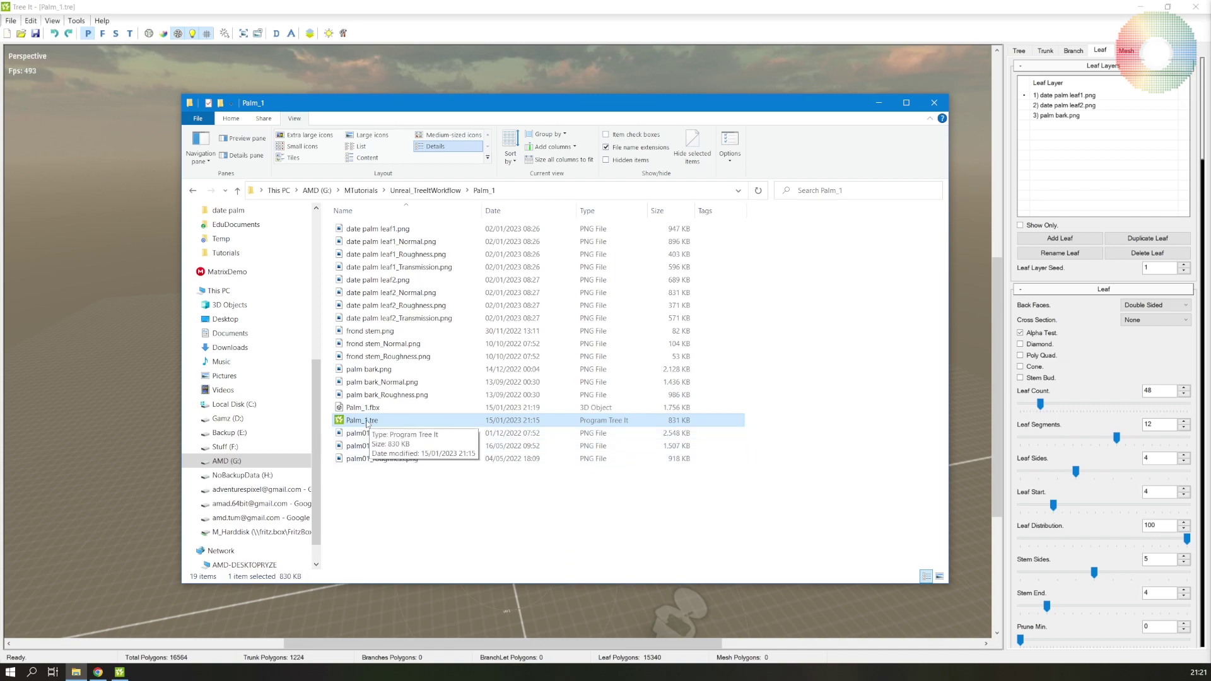
pyautogui.doubleClick(368, 421)
# Step: Through Save As, create a new Palm_2 folder under Unreal_TreeItWorkflow
pyautogui.click(877, 103)
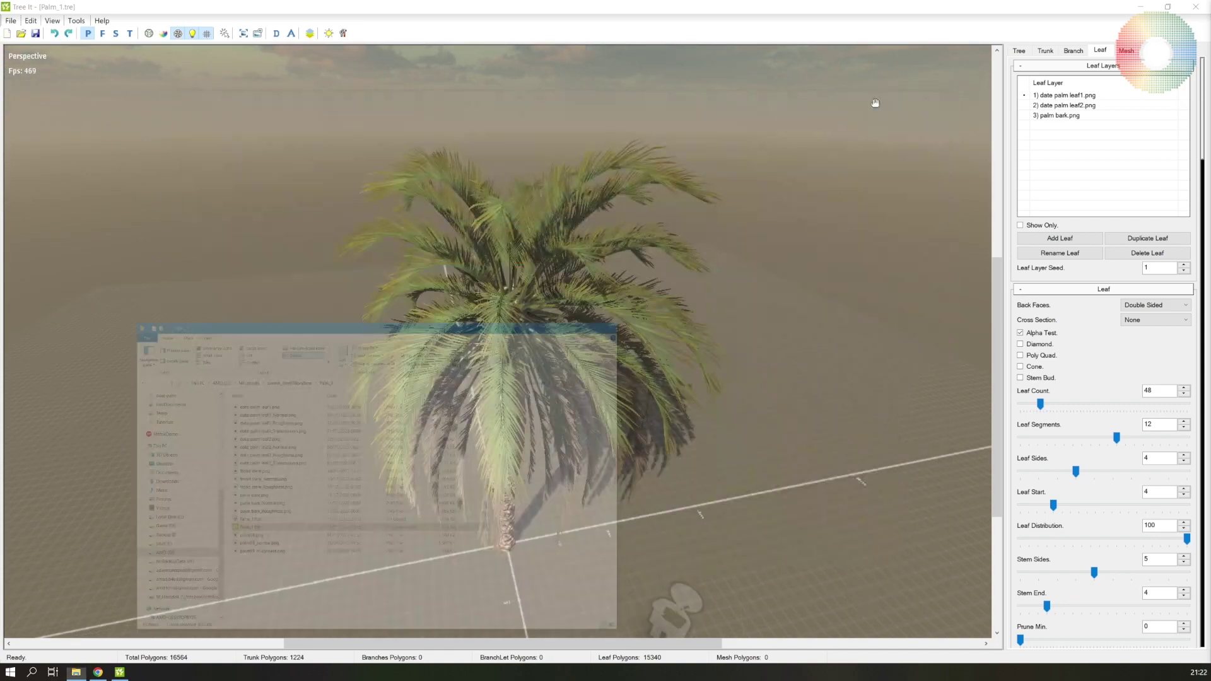
pyautogui.moveTo(697, 398); pyautogui.dragTo(611, 261)
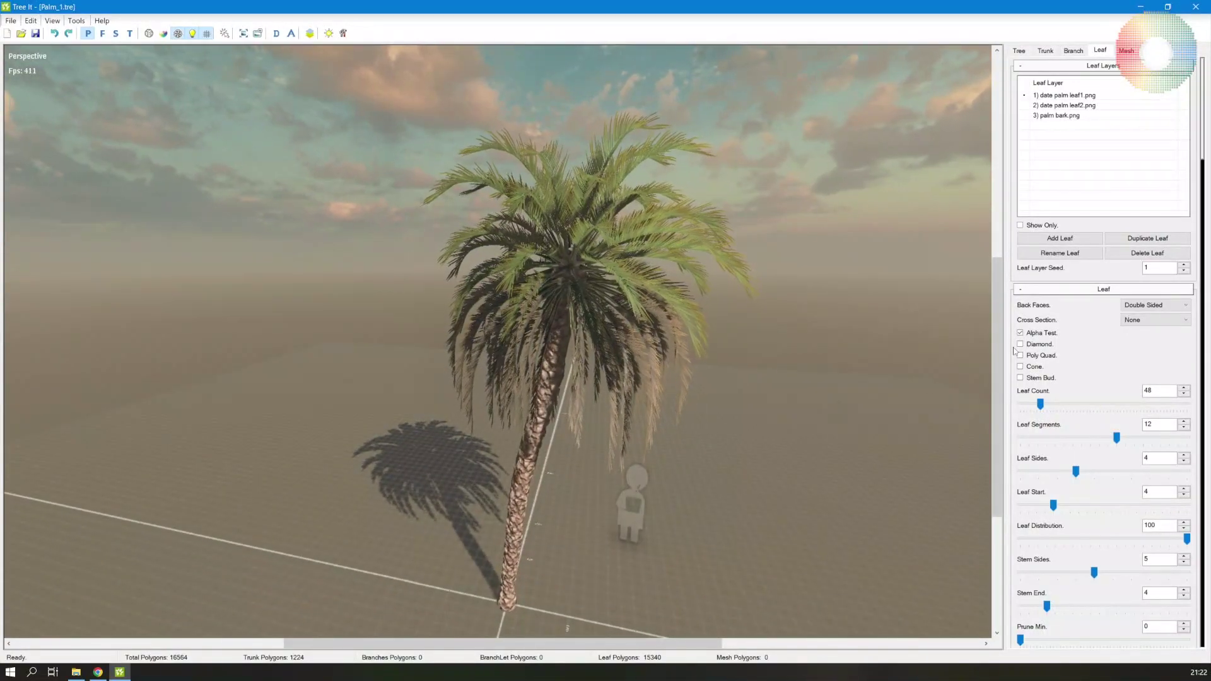
pyautogui.moveTo(328, 265); pyautogui.dragTo(126, 158)
pyautogui.click(10, 20)
pyautogui.click(33, 111)
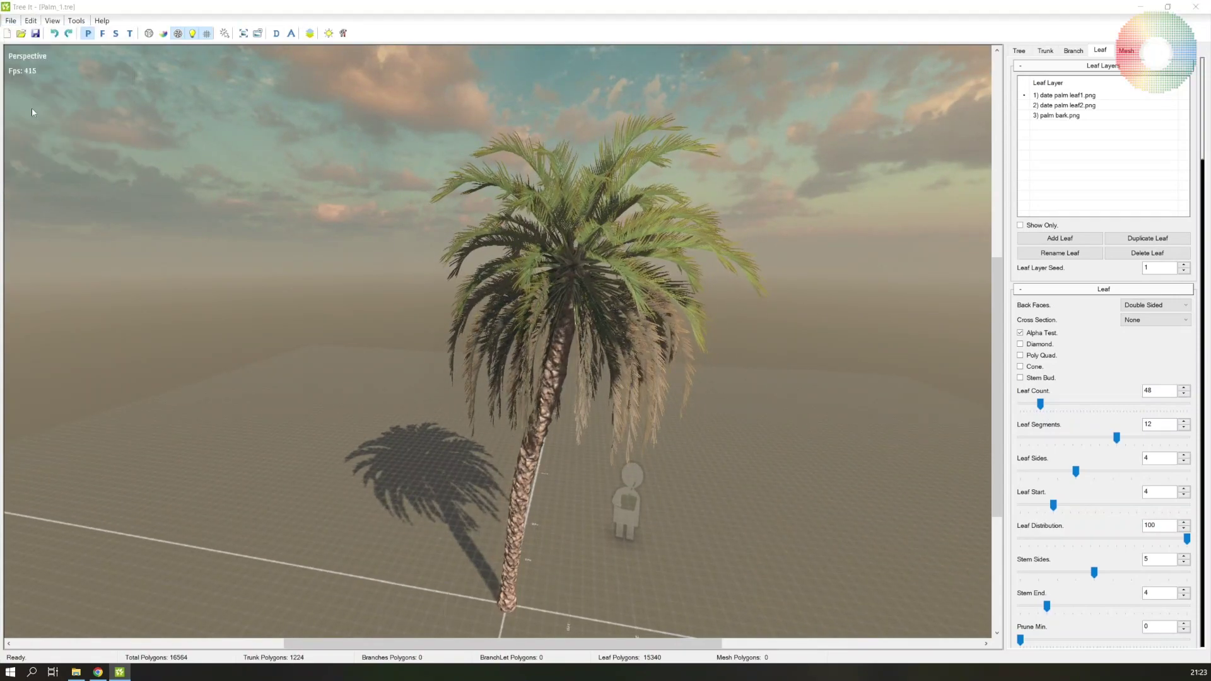
pyautogui.click(314, 68)
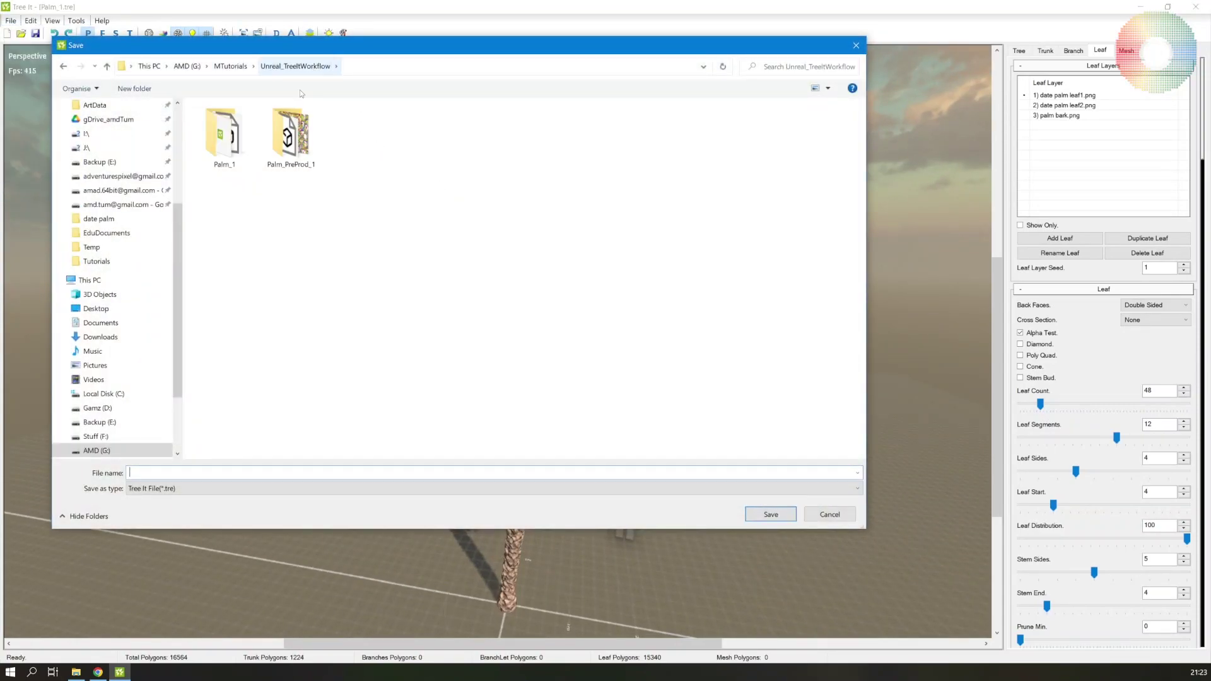
pyautogui.click(126, 90)
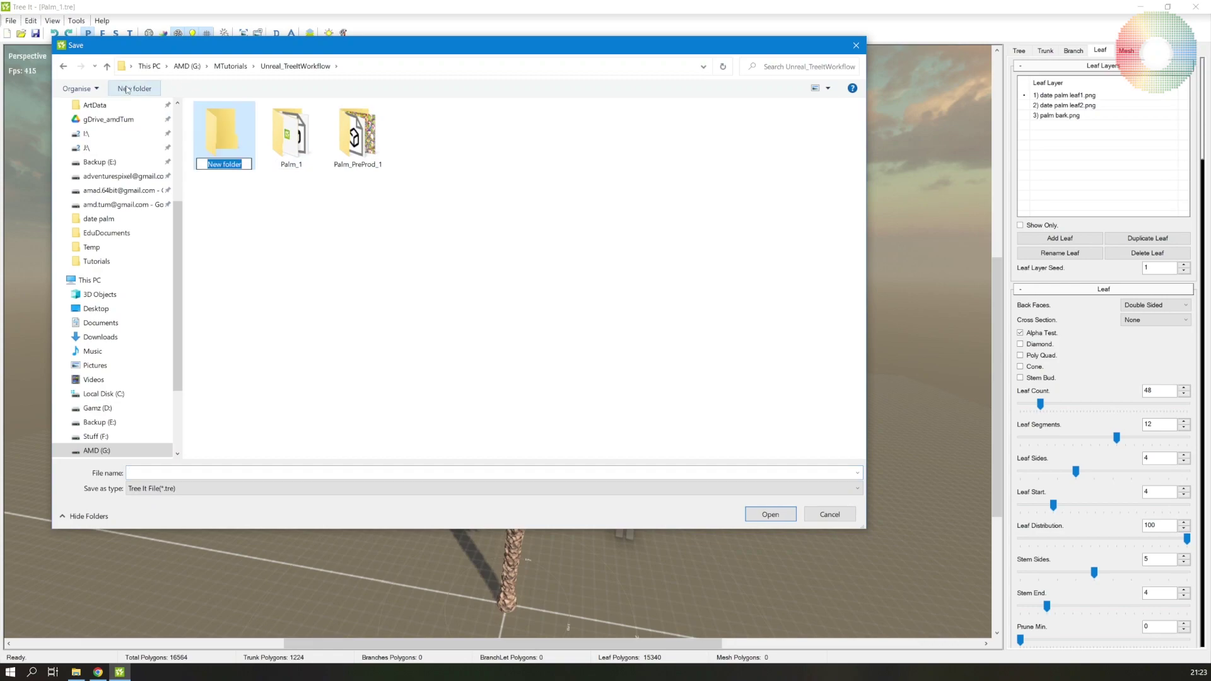
pyautogui.write('Palm_2')
pyautogui.press('Return')
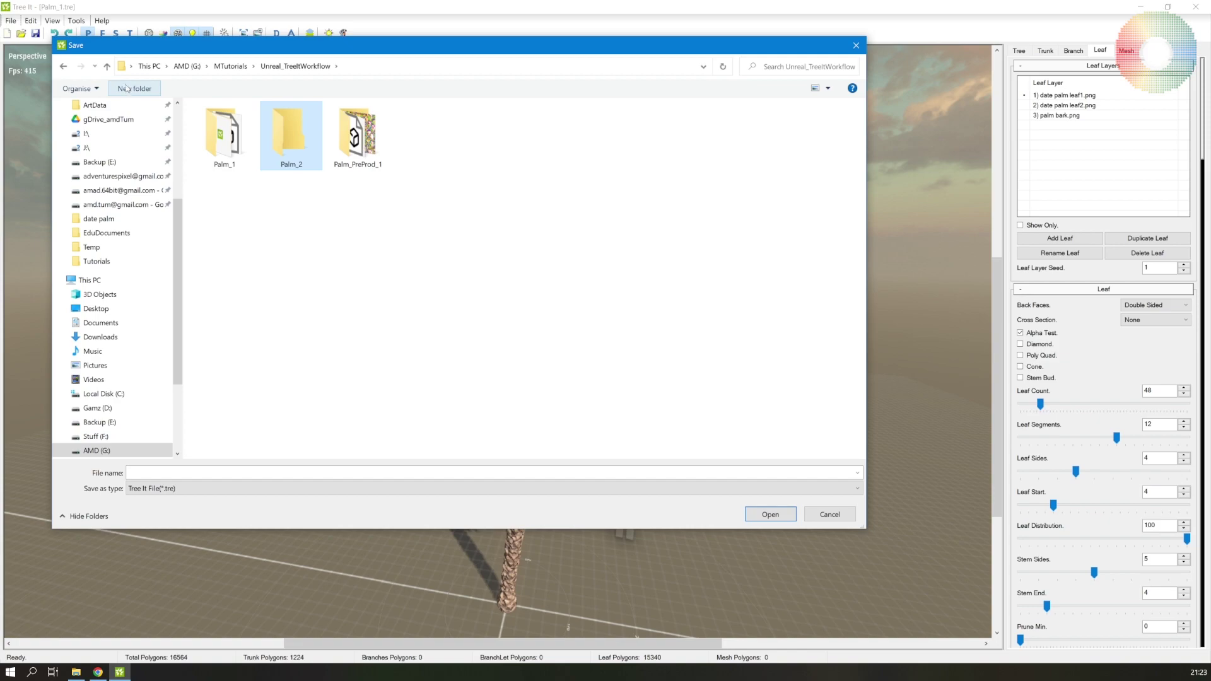
# Step: Save the tree as Palm_2.tre inside the new Palm_2 folder
pyautogui.doubleClick(282, 133)
pyautogui.click(166, 487)
pyautogui.click(165, 473)
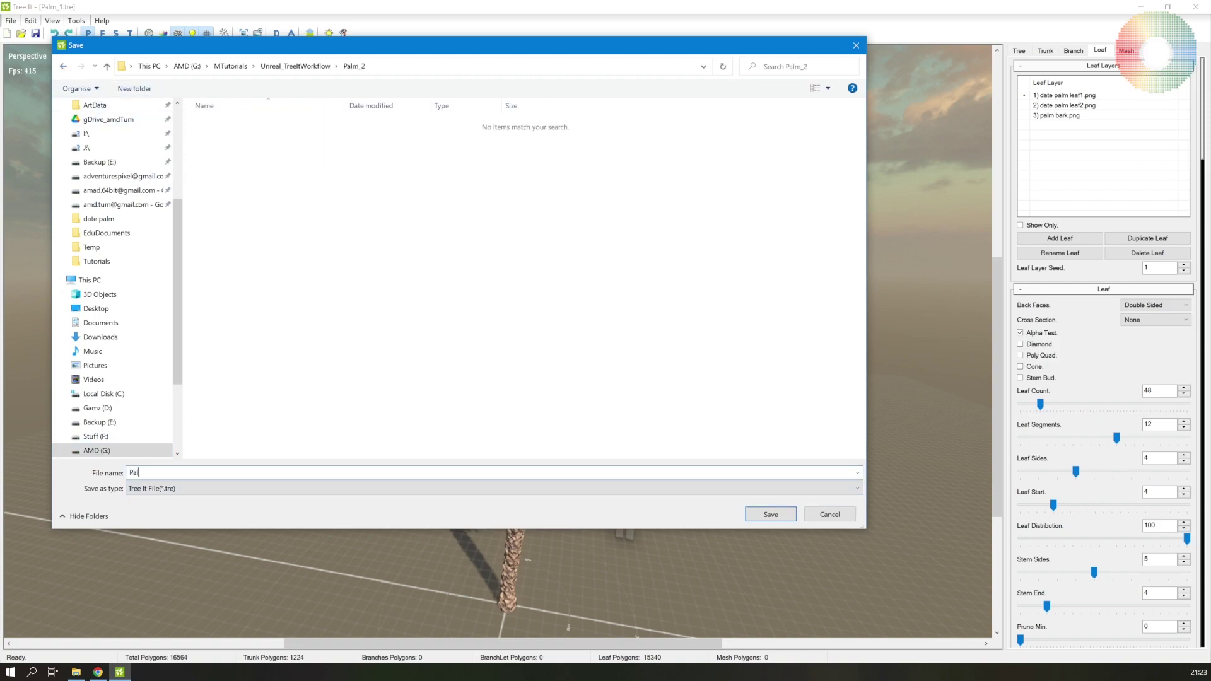
pyautogui.write('2')
pyautogui.press('Return')
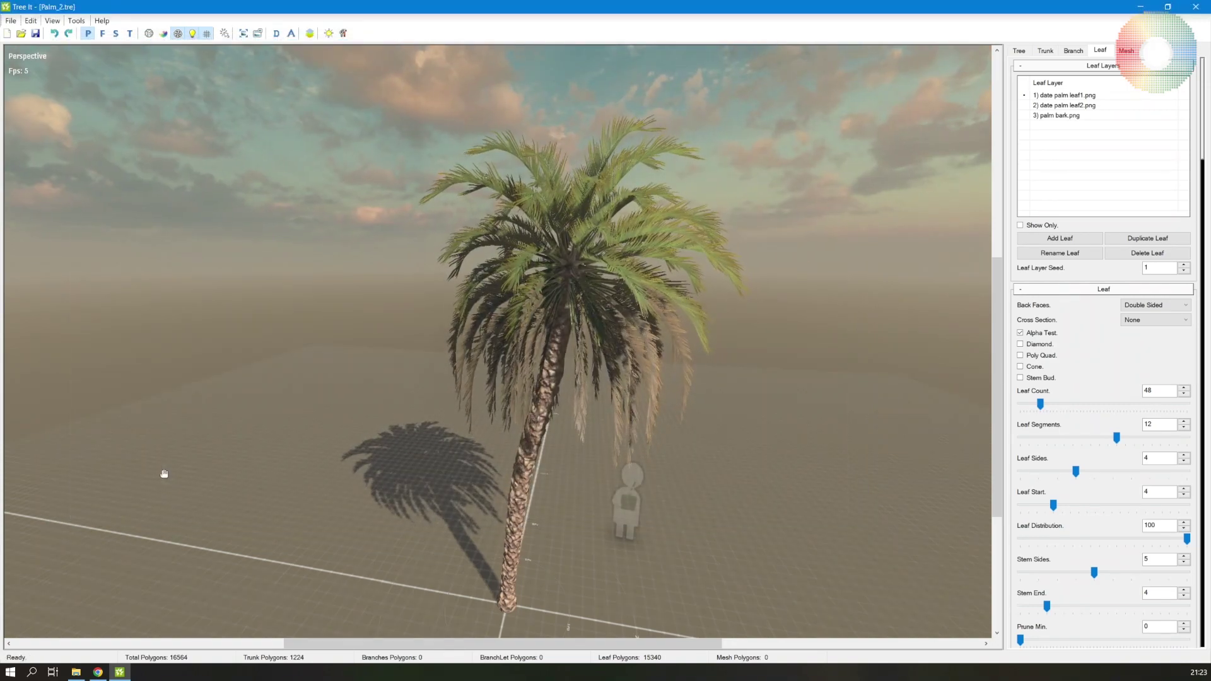
# Step: Shorten the trunk length from 140 to 105 and thicken the trunk radius to 205
pyautogui.click(1045, 51)
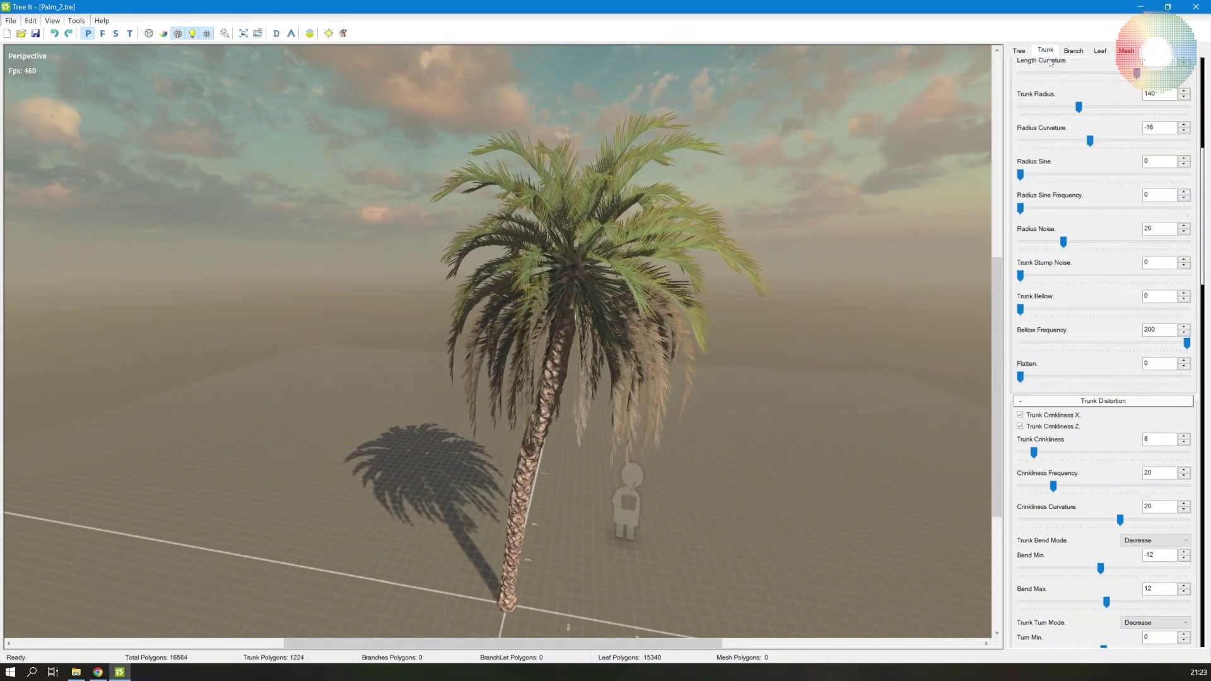
pyautogui.scroll(3, 1042, 189)
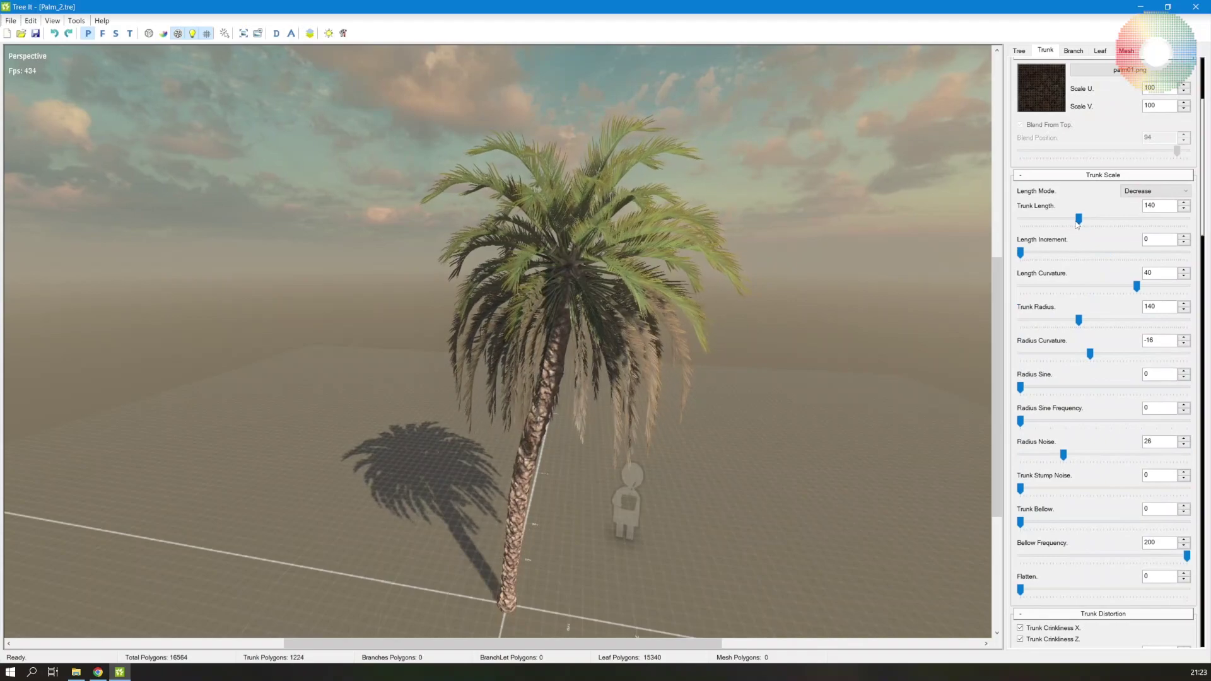
pyautogui.moveTo(1079, 222); pyautogui.dragTo(1063, 220)
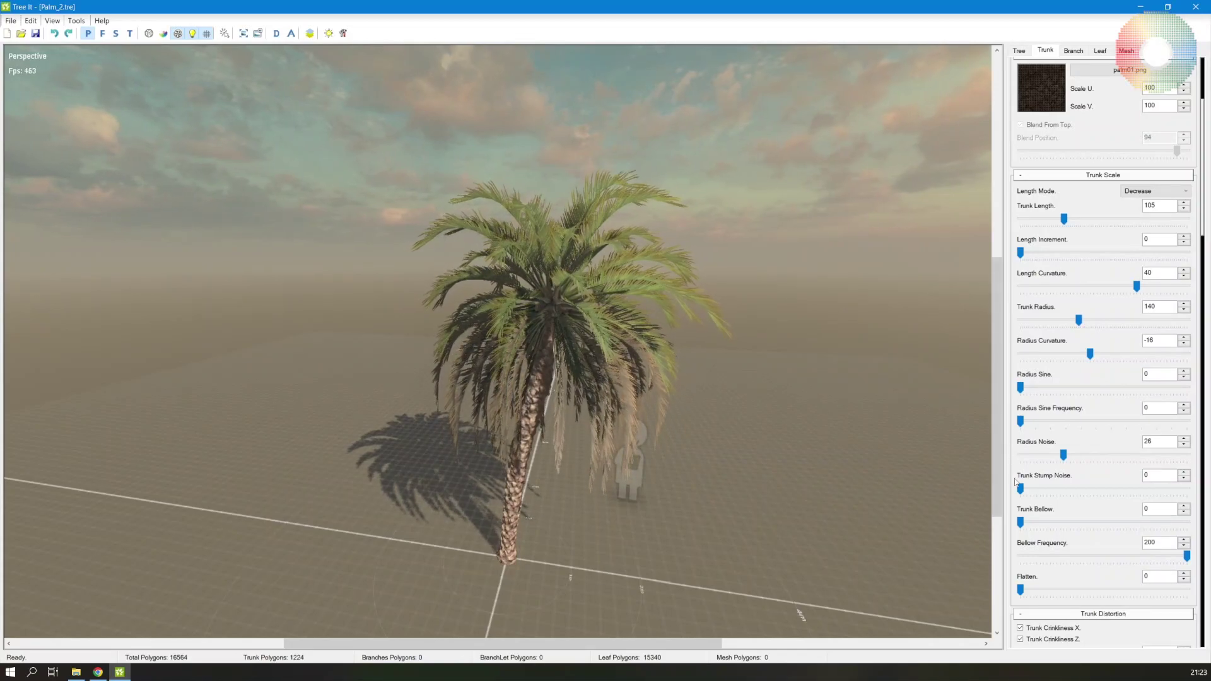
pyautogui.scroll(-4, 1014, 468)
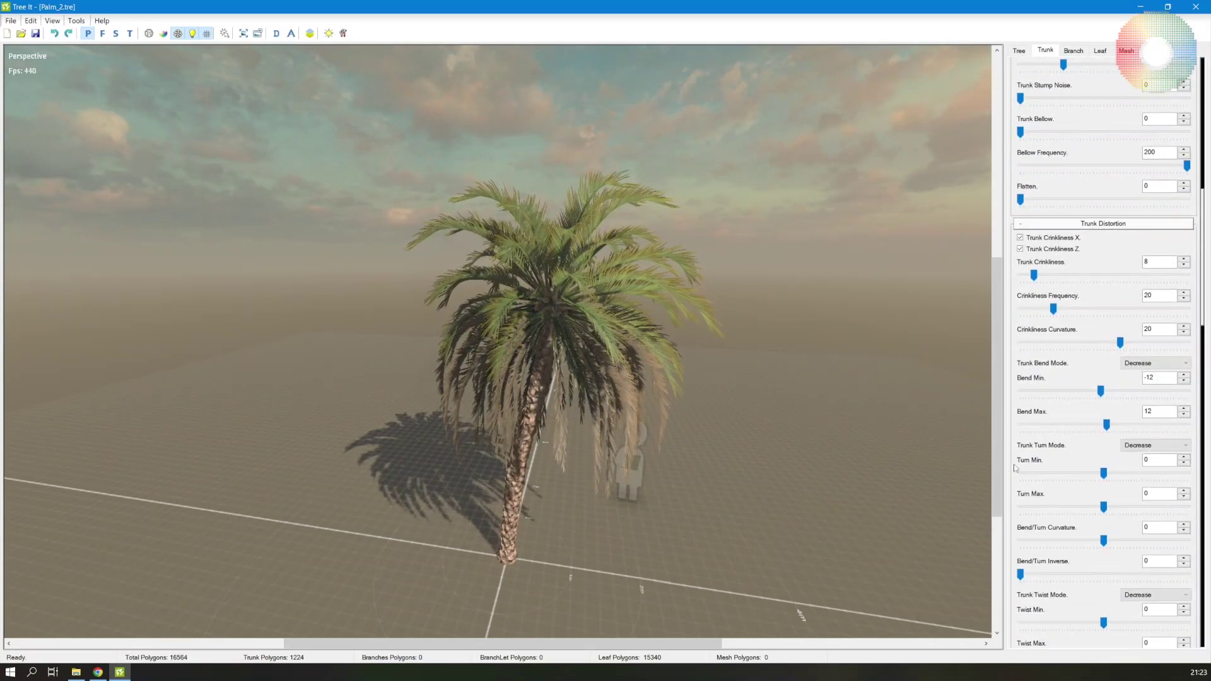
pyautogui.scroll(4, 1014, 468)
pyautogui.scroll(-2, 1014, 468)
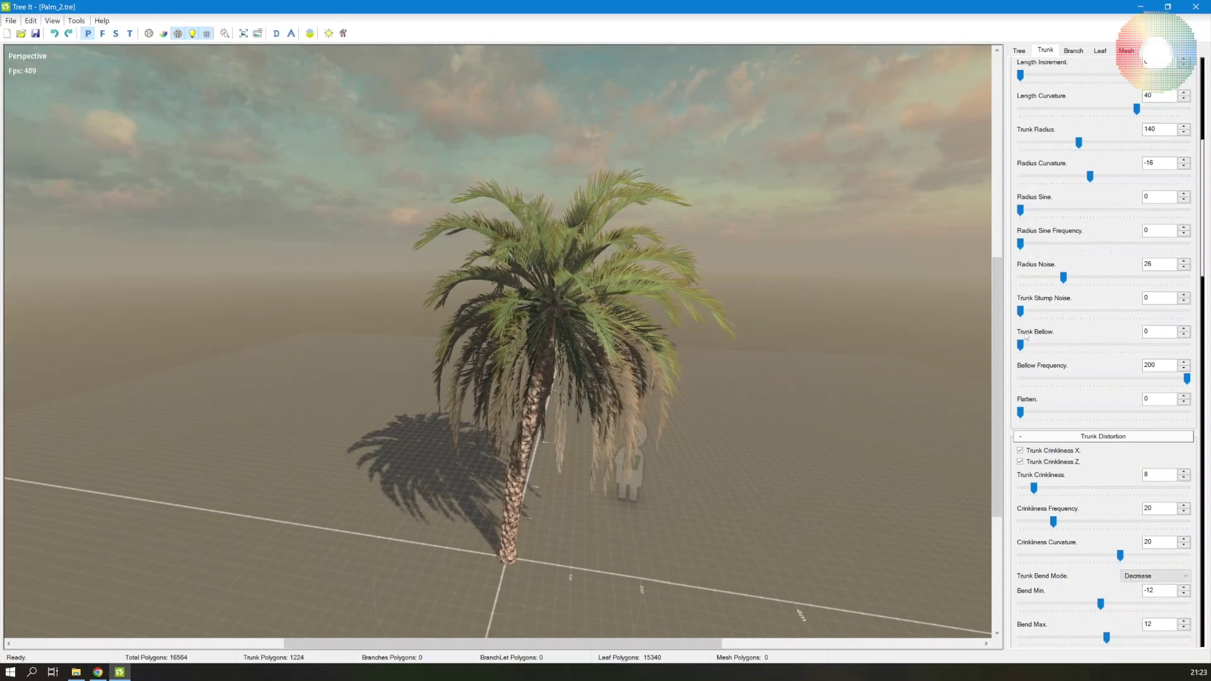
pyautogui.scroll(-3, 1014, 439)
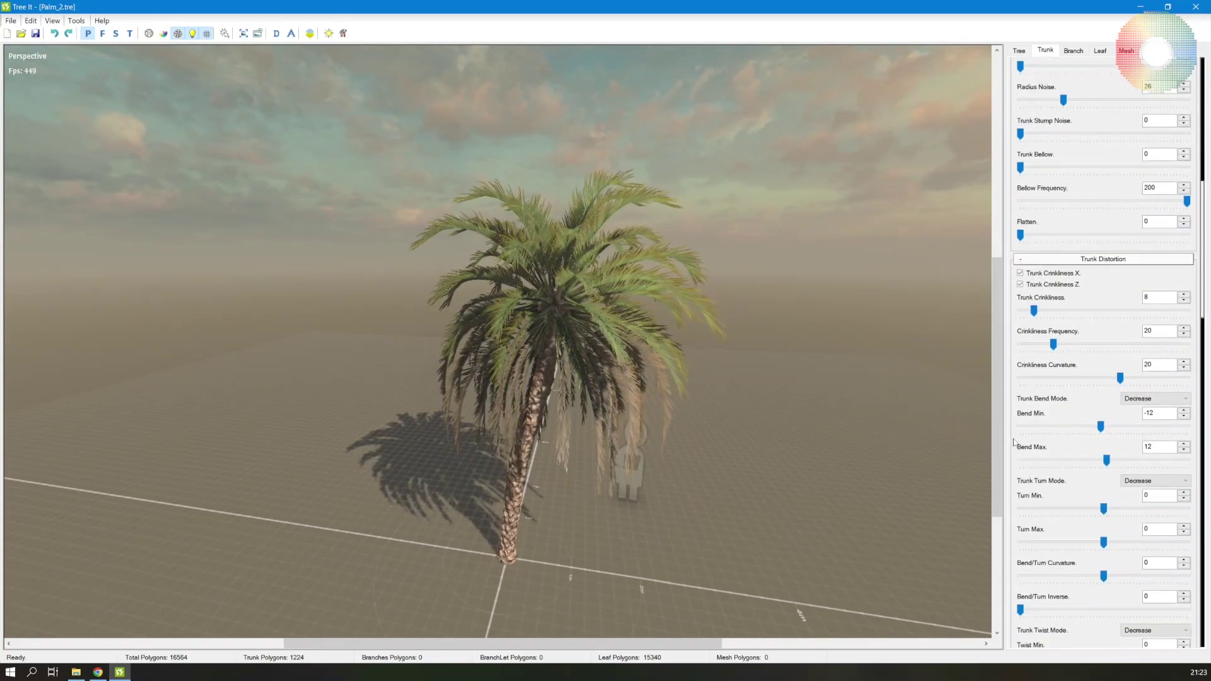
pyautogui.scroll(8, 1014, 439)
pyautogui.scroll(-1, 1014, 441)
pyautogui.scroll(1, 1014, 441)
pyautogui.scroll(-3, 1014, 442)
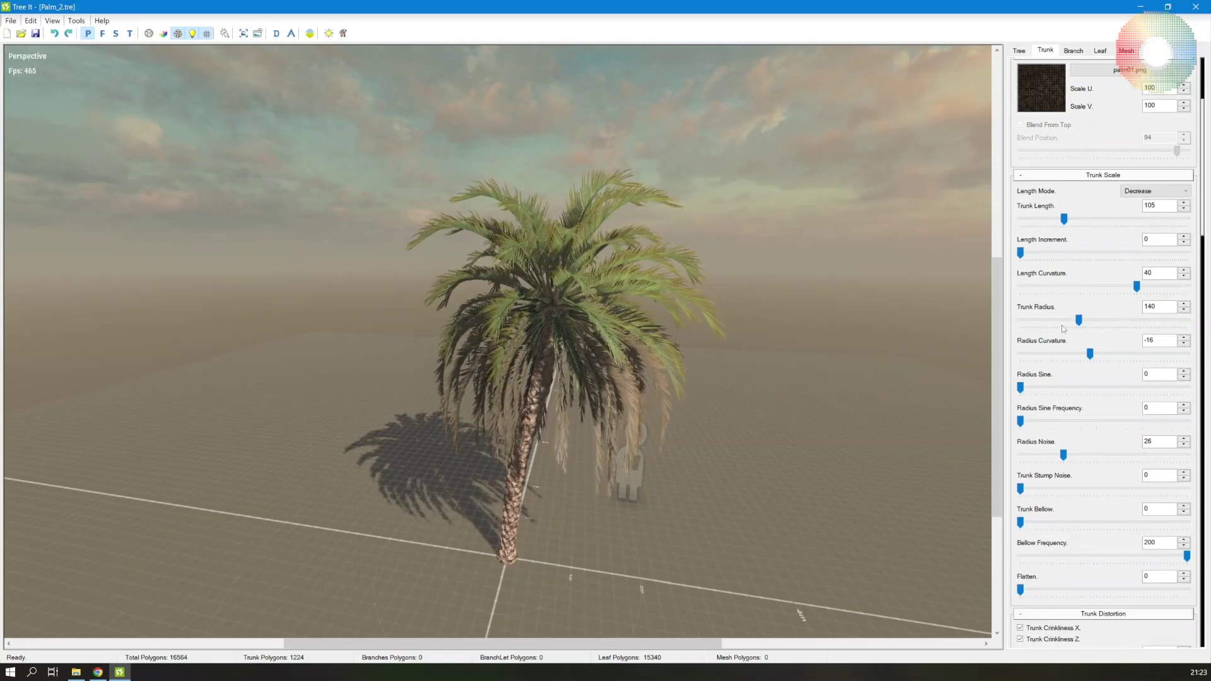
pyautogui.moveTo(1079, 320); pyautogui.dragTo(1105, 320)
# Step: Set trunk Bend Min and Bend Max both to 0 so the trunk stands straight
pyautogui.scroll(-2, 1014, 472)
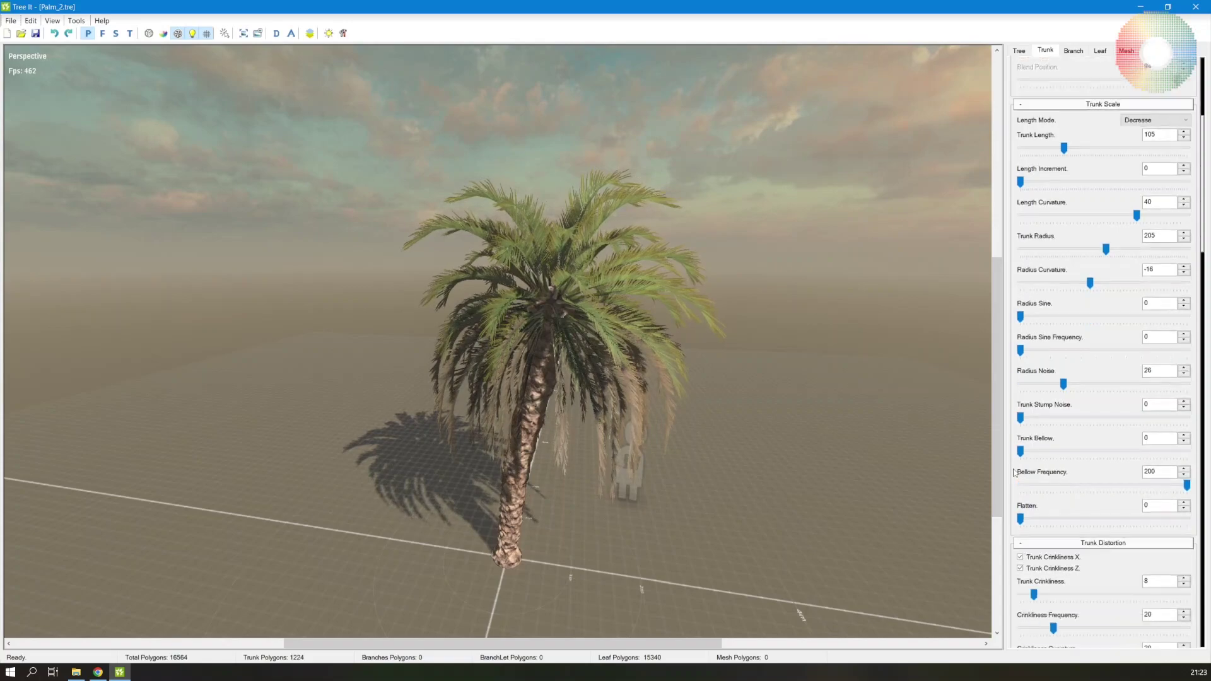
pyautogui.scroll(-3, 1014, 471)
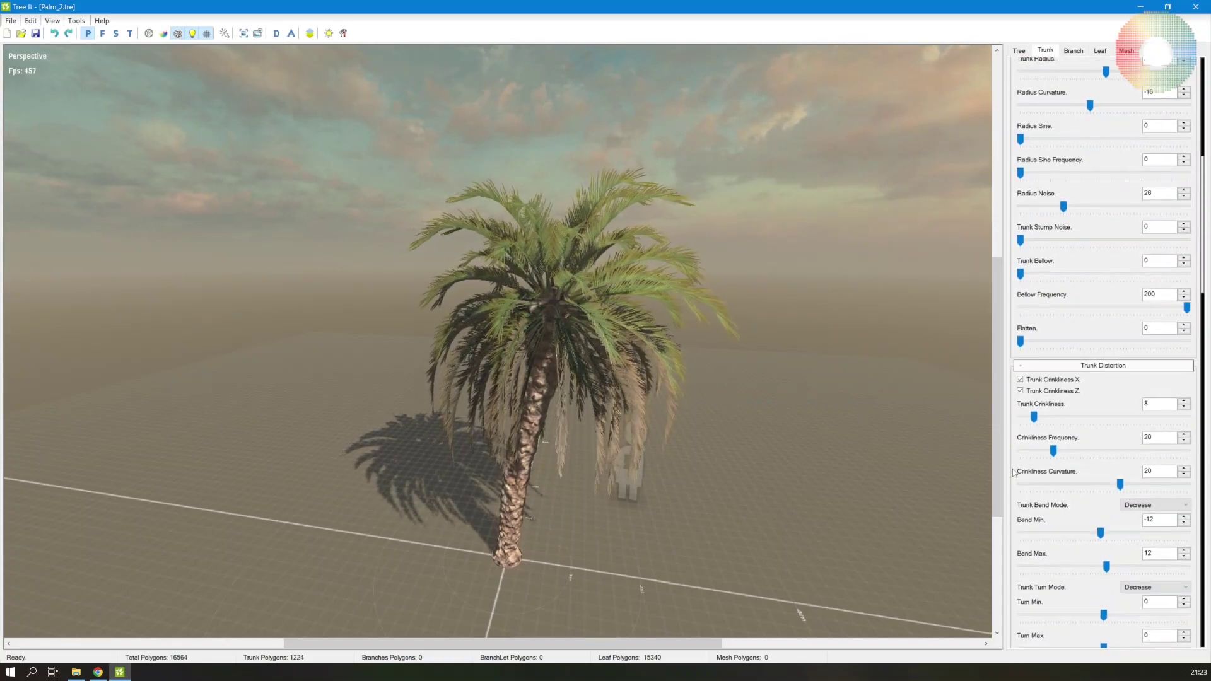
pyautogui.scroll(-6, 1013, 472)
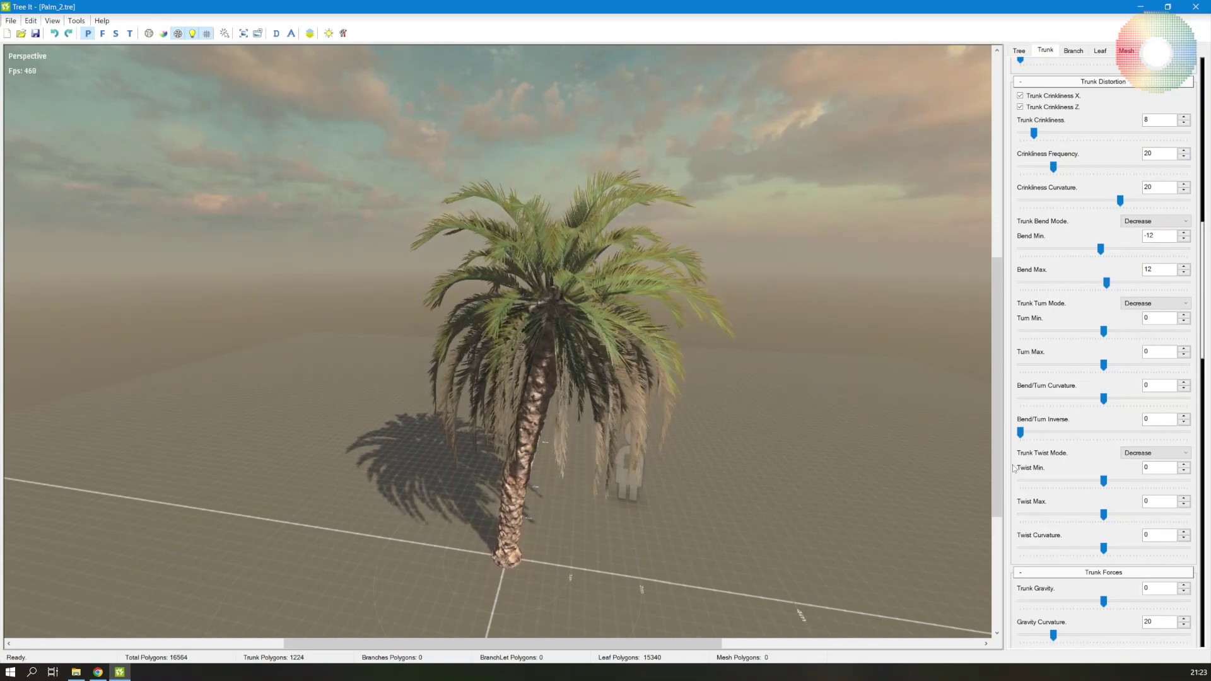
pyautogui.scroll(1, 1013, 469)
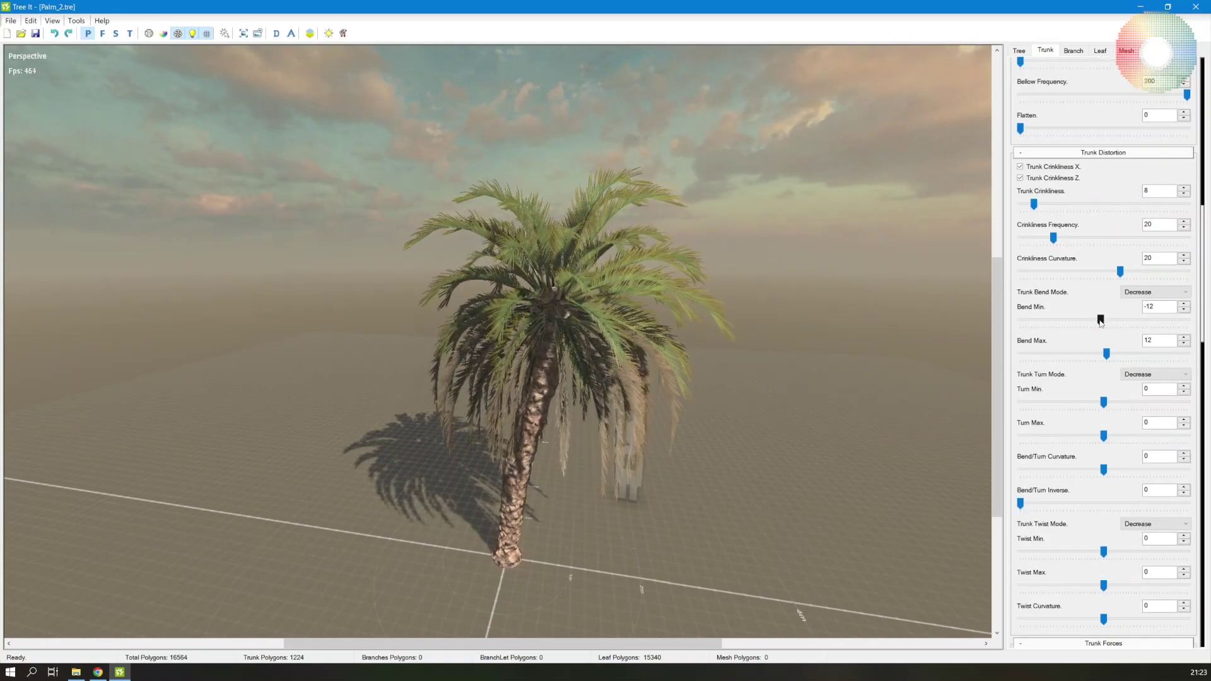
pyautogui.moveTo(1100, 323); pyautogui.dragTo(1078, 323)
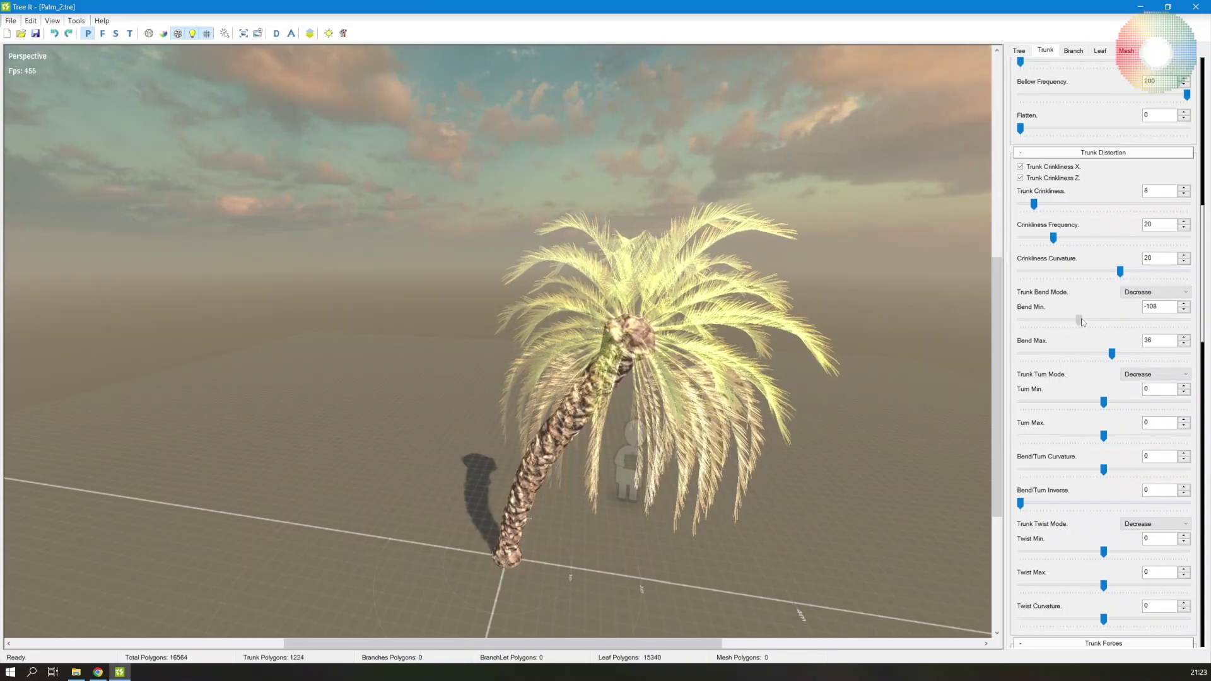
pyautogui.doubleClick(1158, 307)
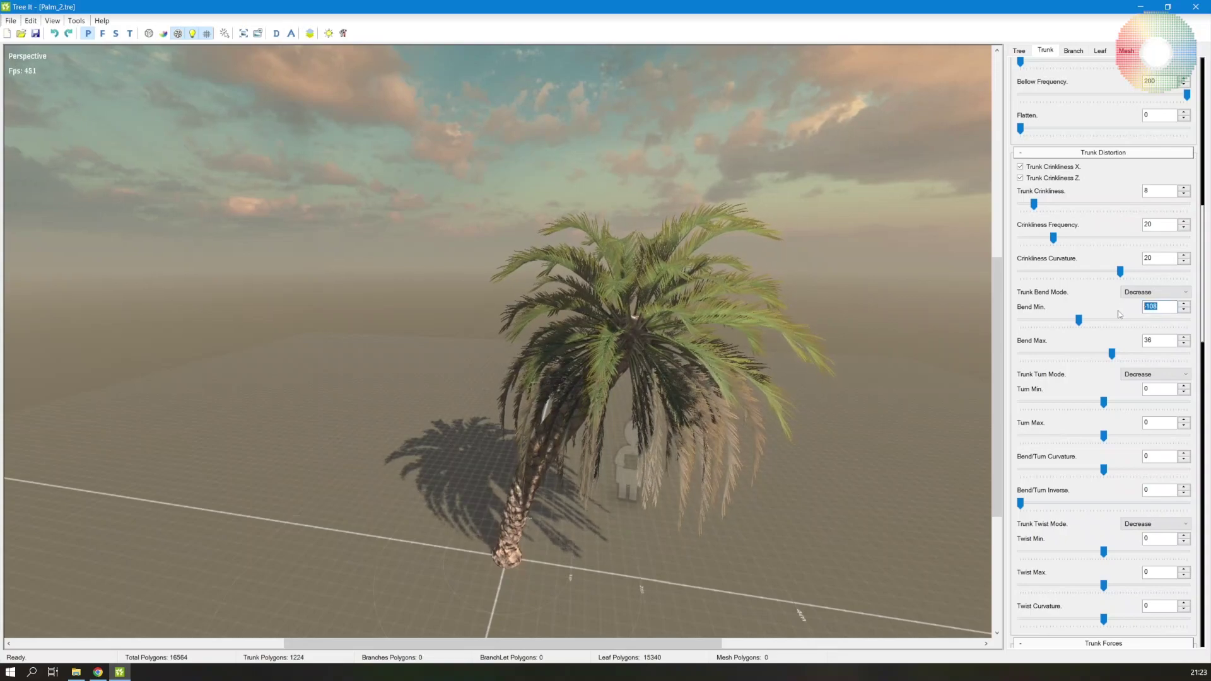
pyautogui.write('0')
pyautogui.press('Return')
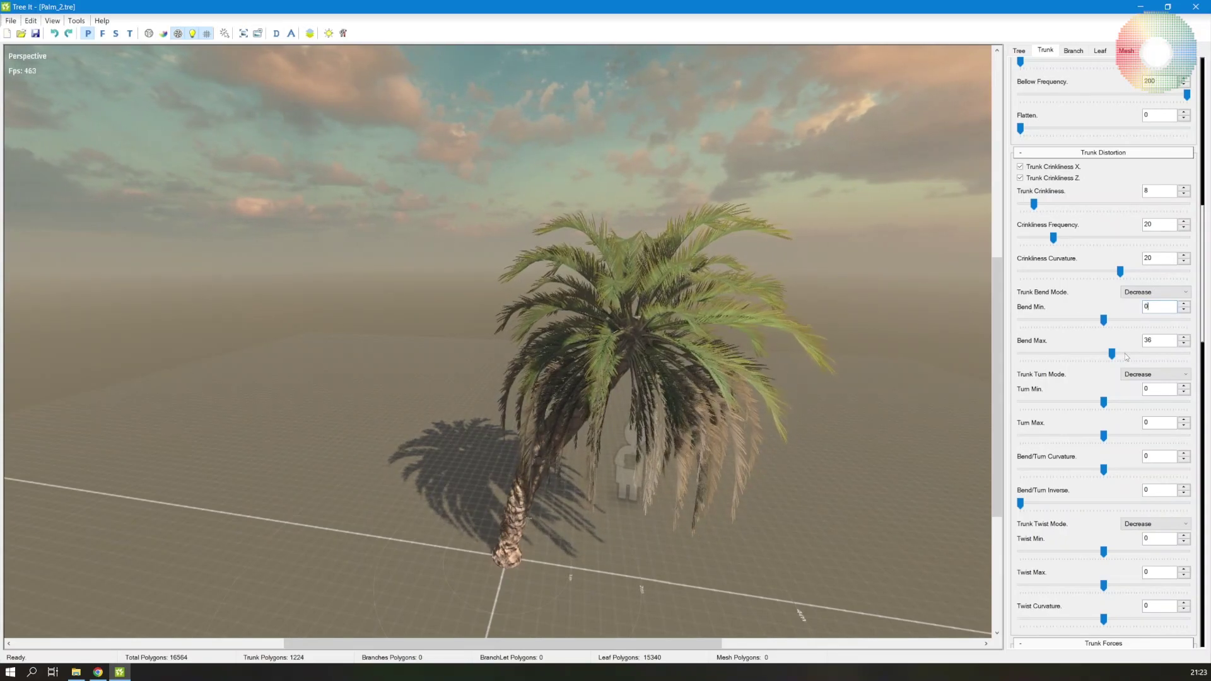
pyautogui.doubleClick(1157, 340)
pyautogui.write('0')
pyautogui.press('Return')
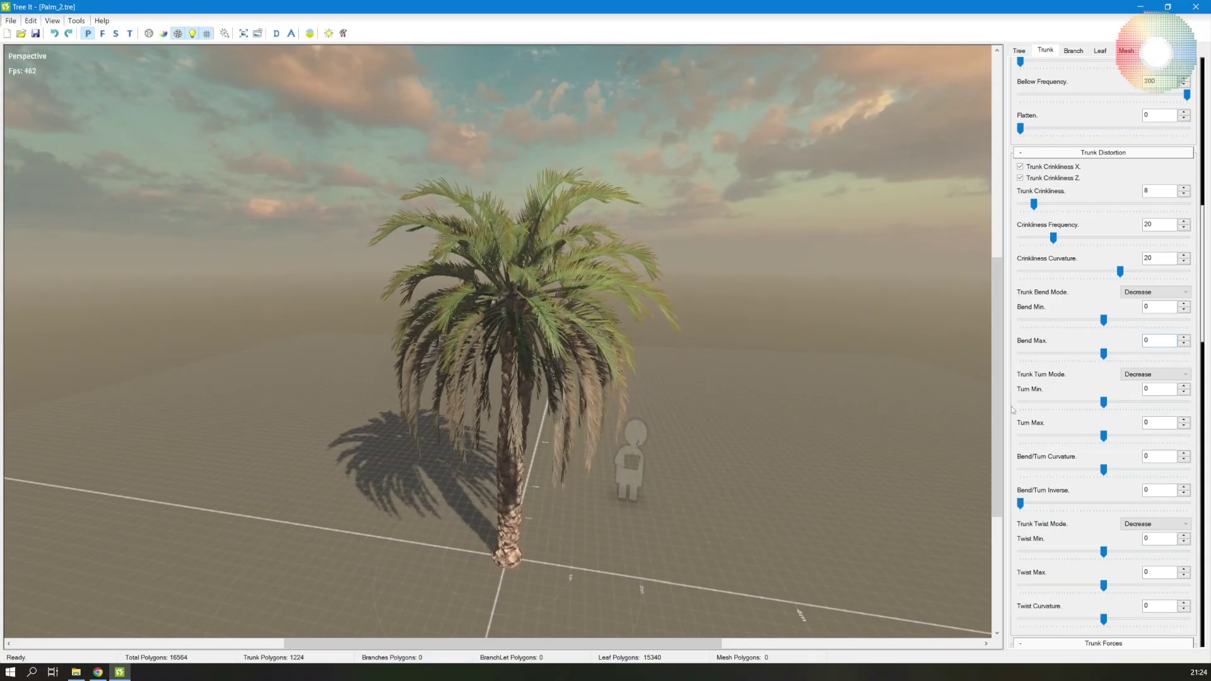
pyautogui.scroll(-4, 1012, 409)
pyautogui.scroll(-6, 1011, 409)
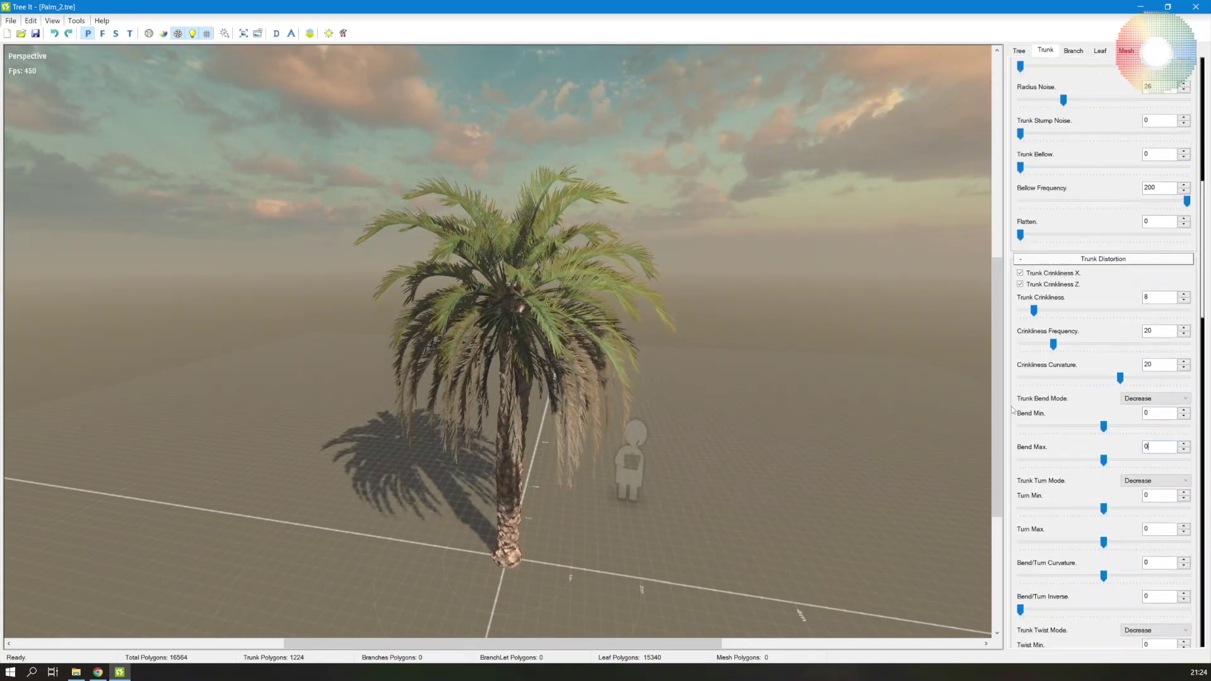
# Step: Shorten the first leaf layer's Leaf Length to 210
pyautogui.click(1100, 51)
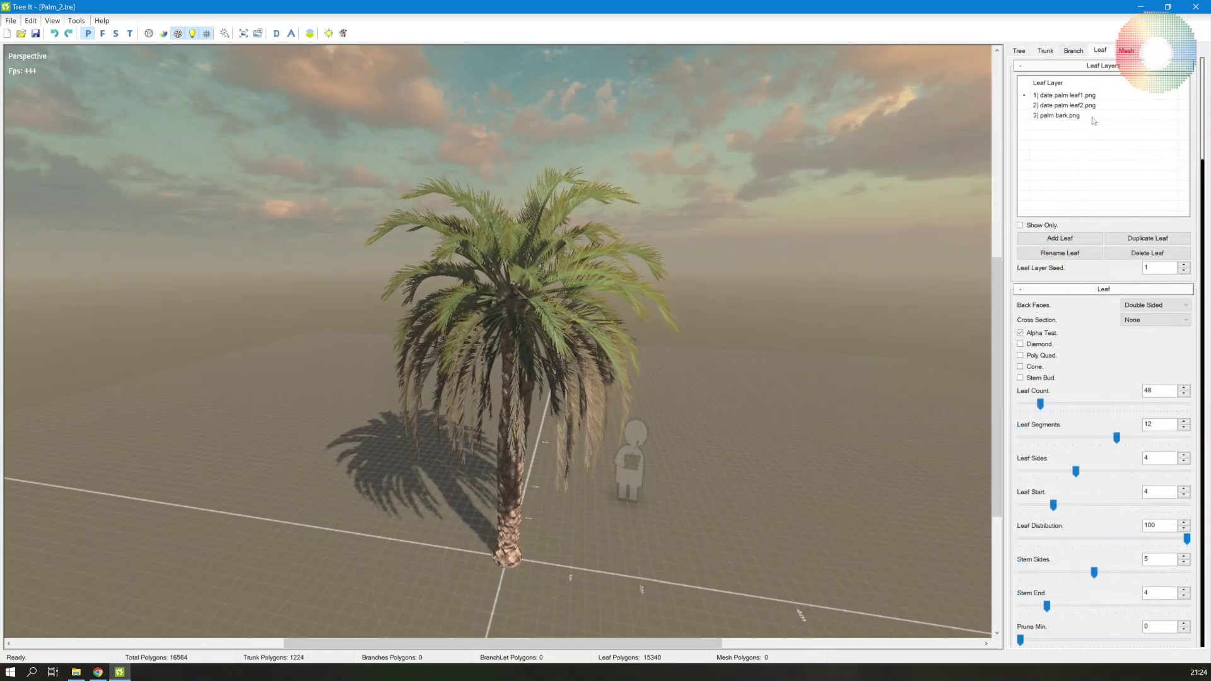
pyautogui.click(1087, 97)
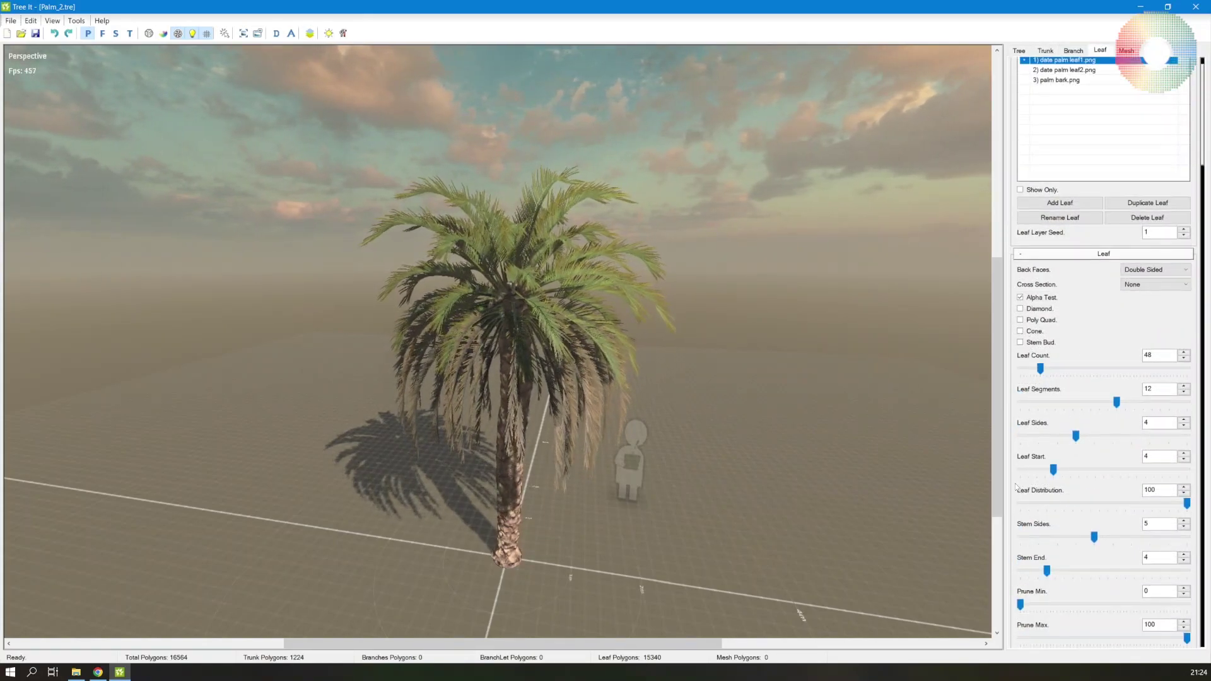
pyautogui.scroll(-2, 1017, 486)
pyautogui.scroll(-12, 1017, 487)
pyautogui.scroll(9, 1016, 486)
pyautogui.scroll(-16, 1016, 486)
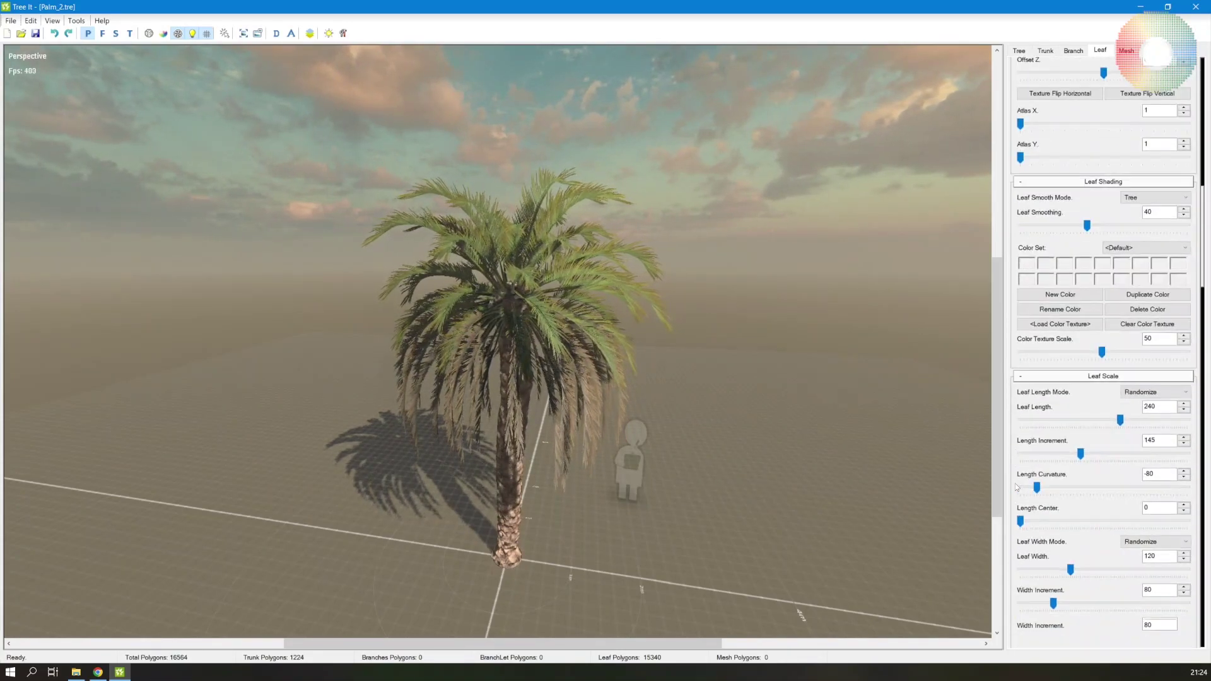
pyautogui.moveTo(1117, 285); pyautogui.dragTo(1112, 283)
pyautogui.scroll(15, 1066, 241)
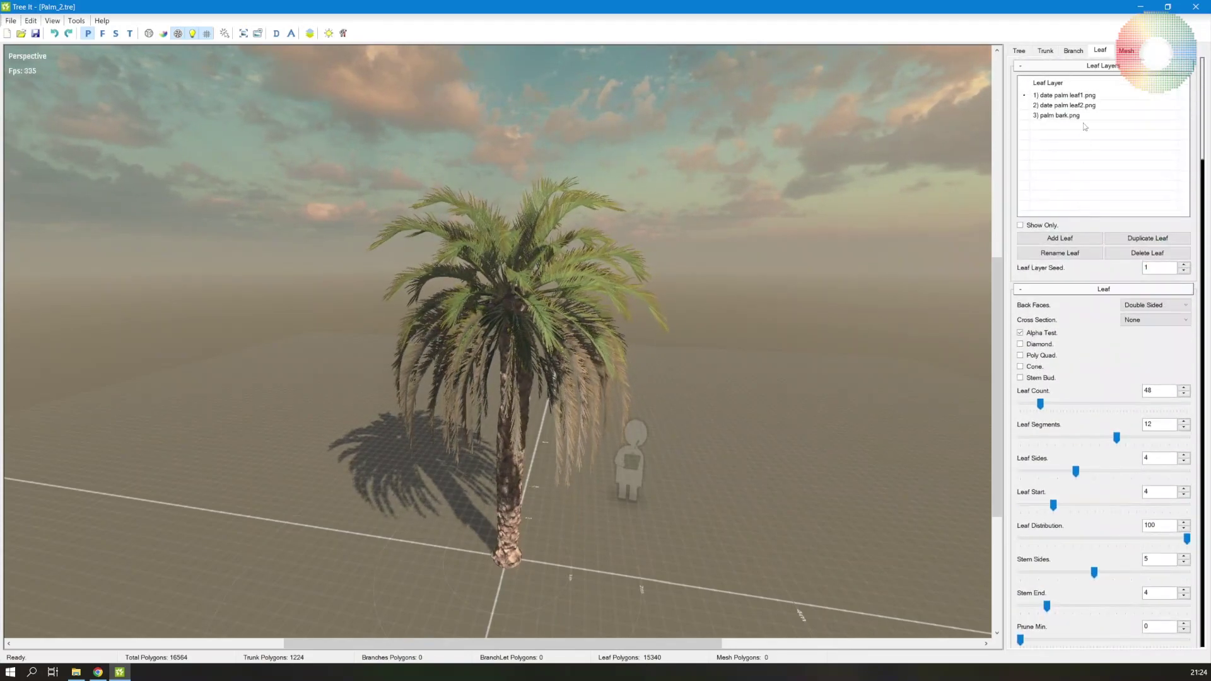
# Step: Give the second leaf layer a Leaf Count of 72 and shorten its Leaf Length to 215
pyautogui.click(1085, 106)
pyautogui.scroll(-5, 1028, 444)
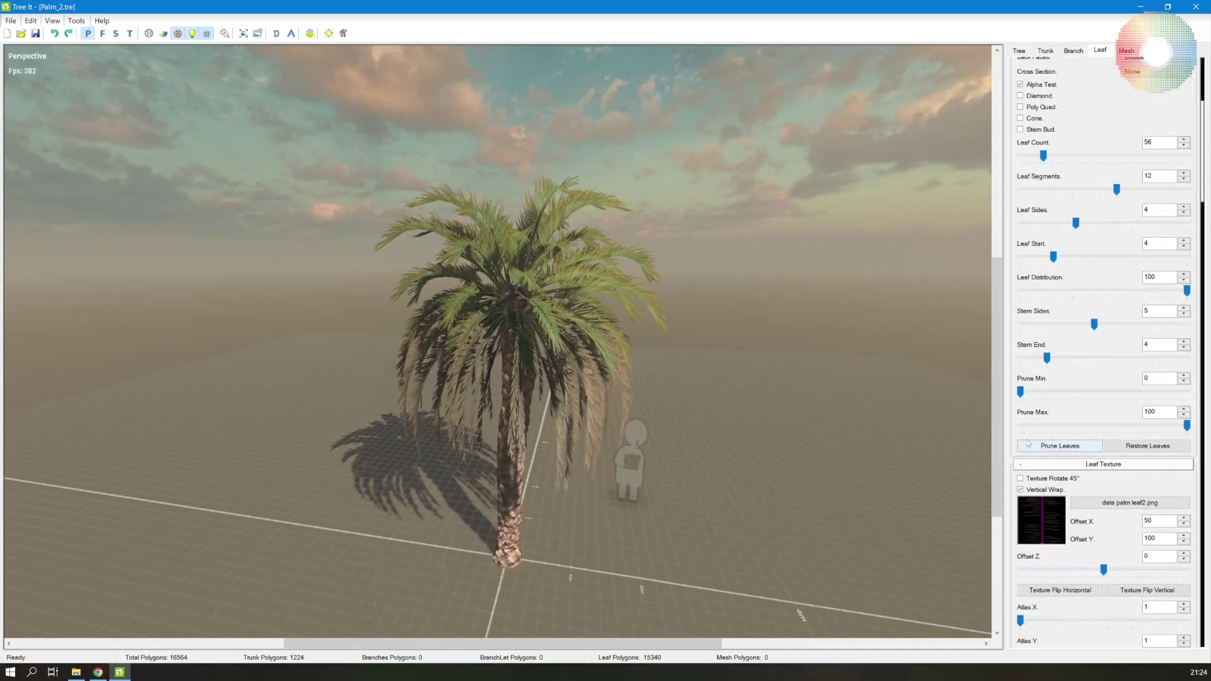
pyautogui.click(1047, 156)
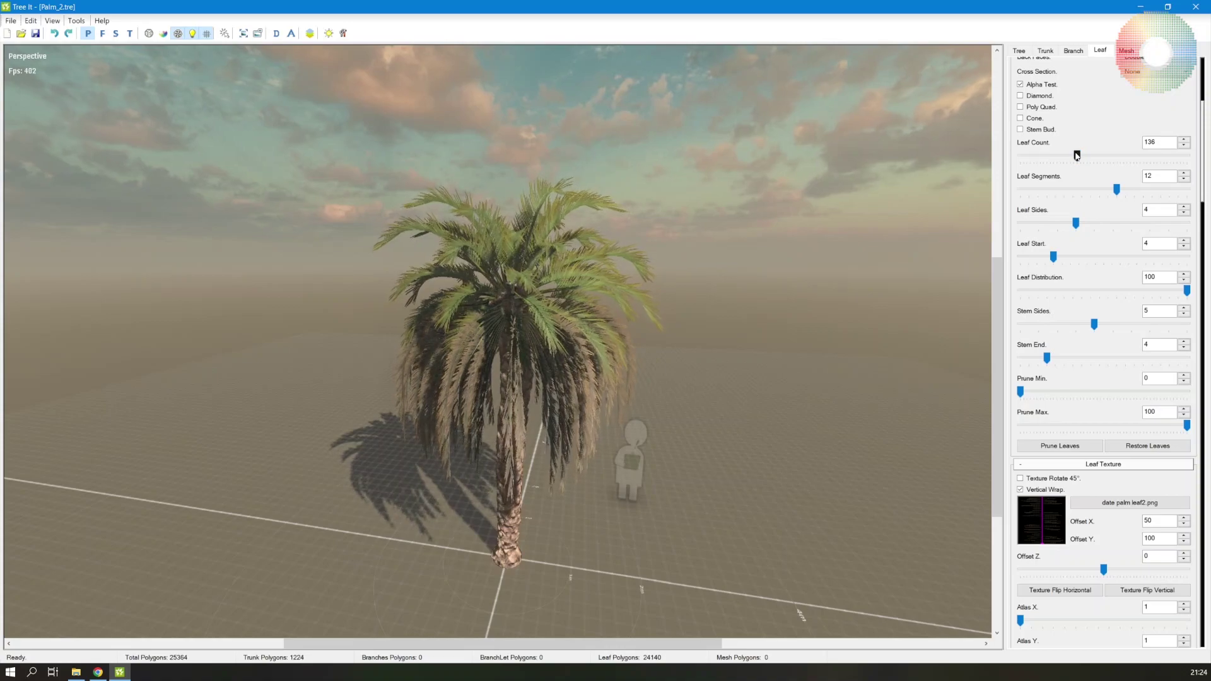
pyautogui.moveTo(1077, 156); pyautogui.dragTo(1049, 157)
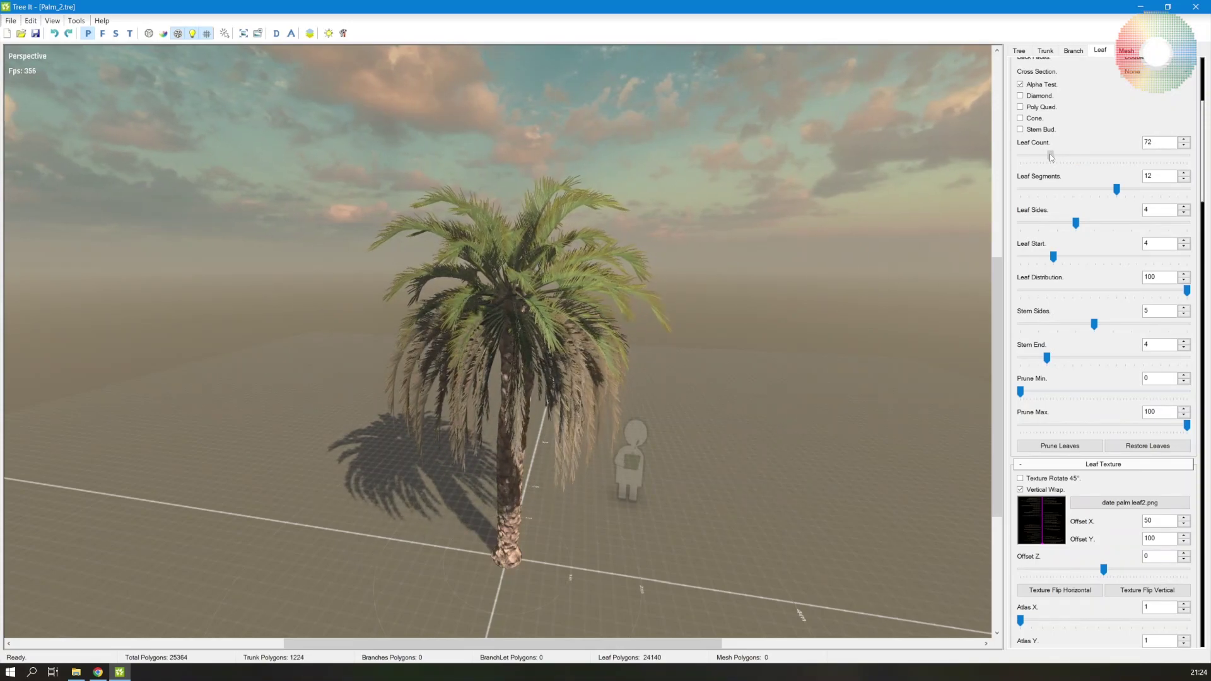
pyautogui.scroll(-6, 1028, 491)
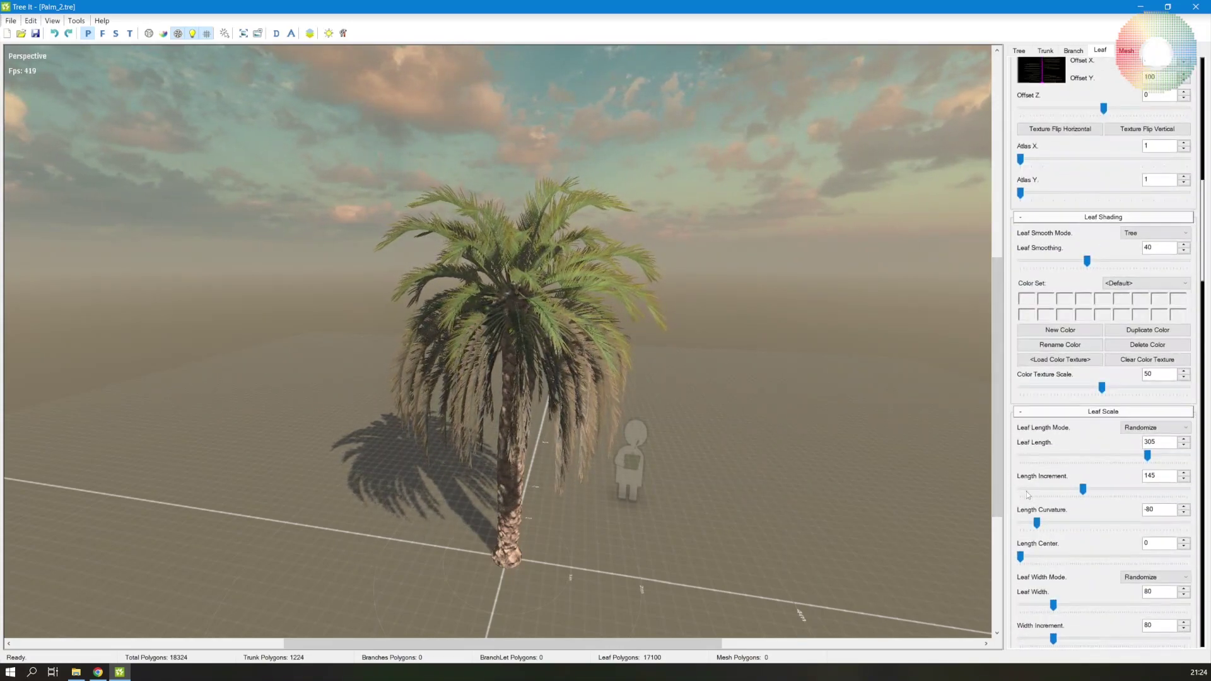
pyautogui.scroll(-1, 1028, 495)
pyautogui.moveTo(1147, 384); pyautogui.dragTo(1109, 383)
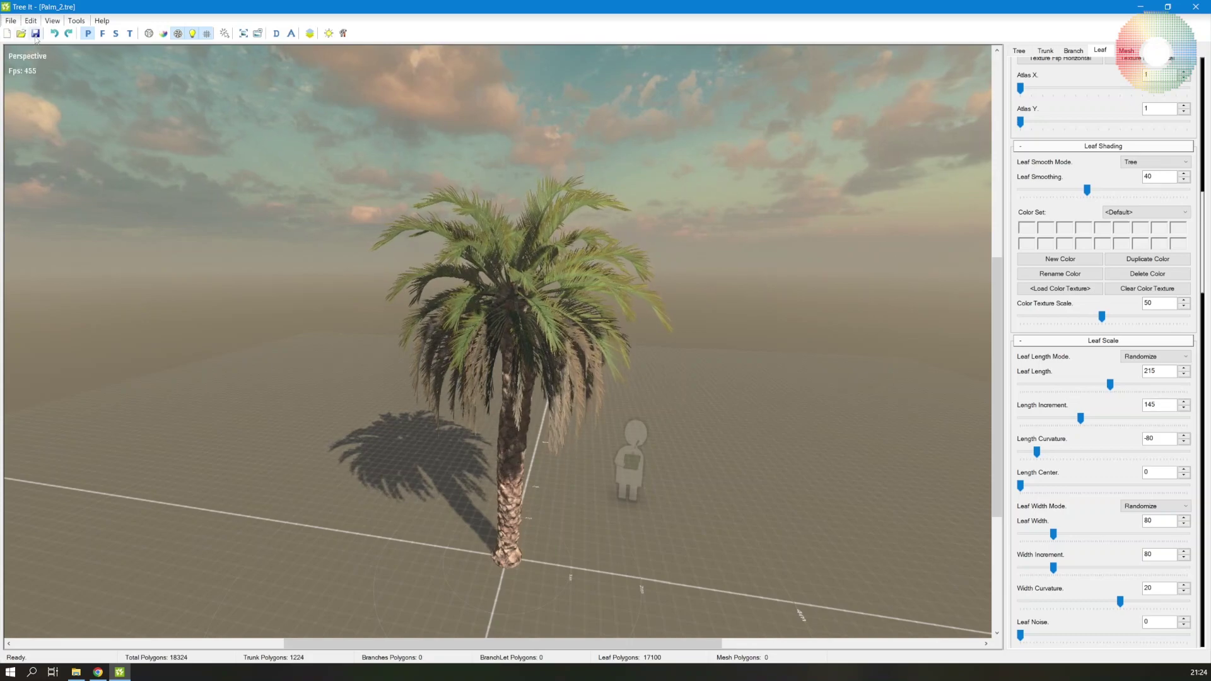
# Step: Export the tree as Autodesk Filmbox (fbx) named Palm_2 into the Palm_2 folder
pyautogui.click(10, 20)
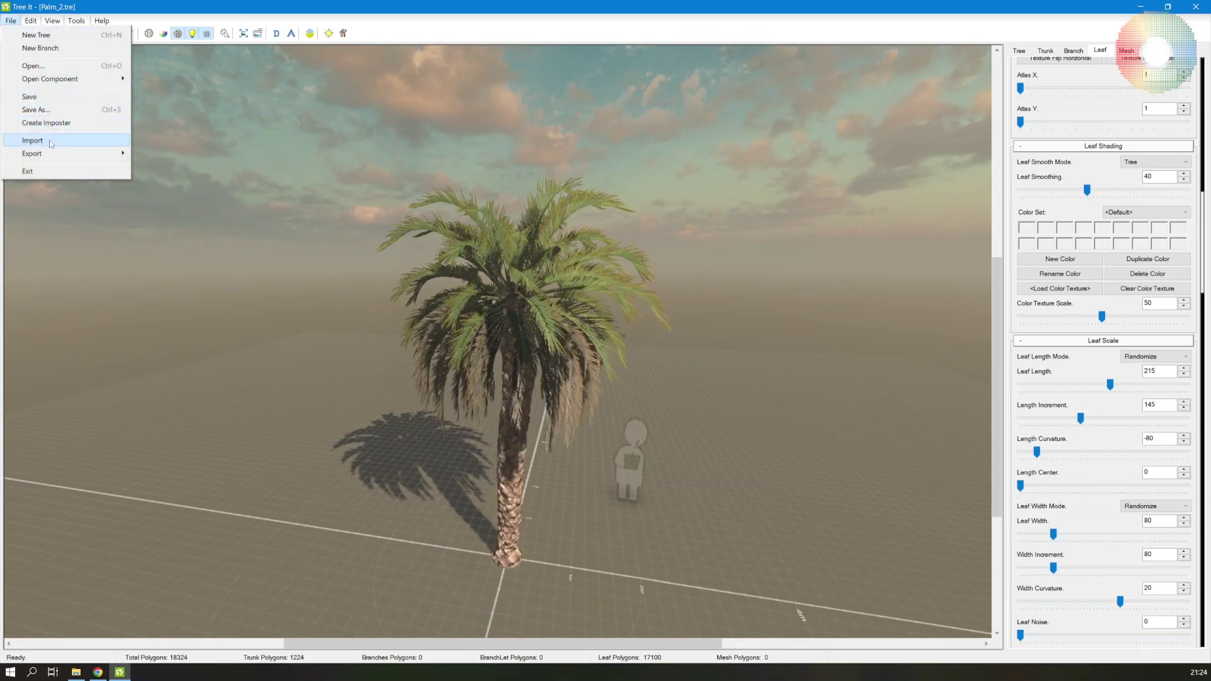
pyautogui.moveTo(56, 156)
pyautogui.click(196, 167)
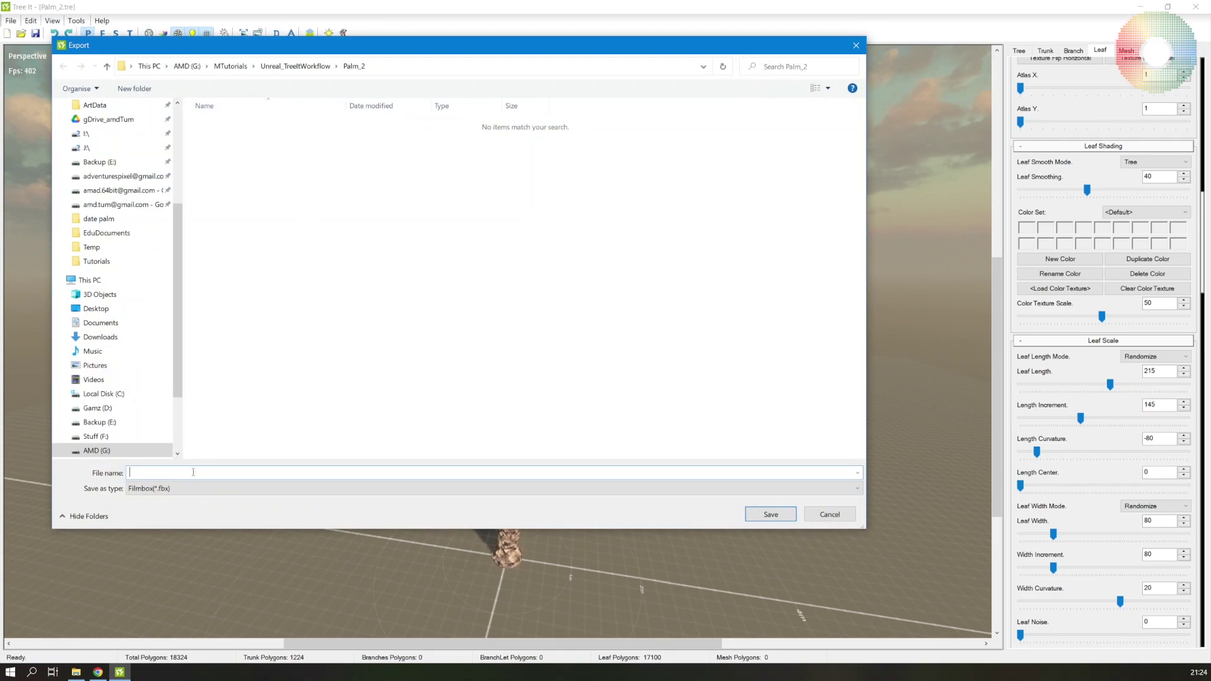
pyautogui.write('Palm_2')
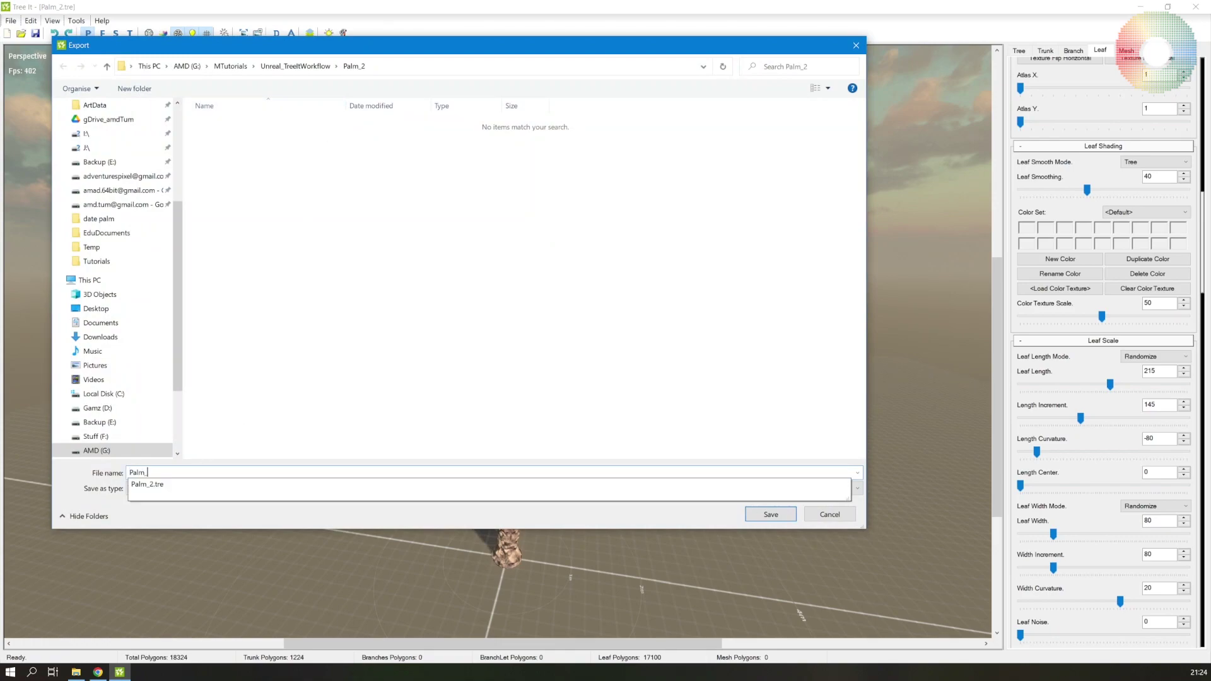
pyautogui.click(229, 357)
pyautogui.click(768, 514)
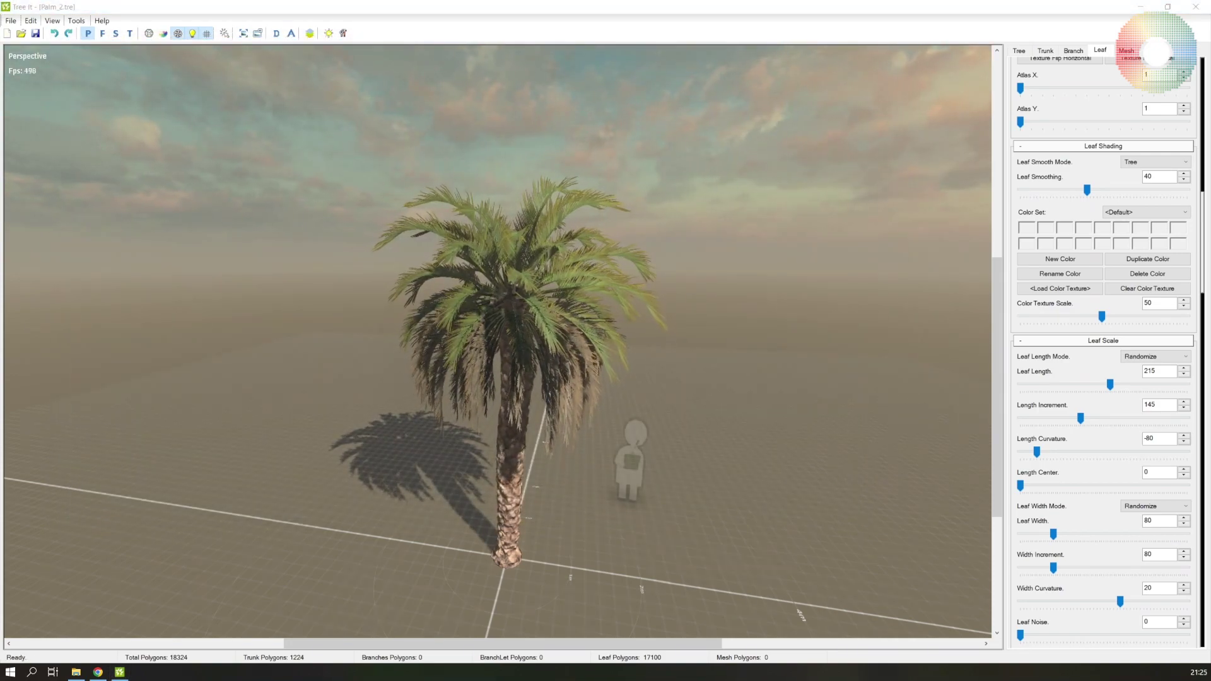
pyautogui.moveTo(861, 399); pyautogui.dragTo(626, 481)
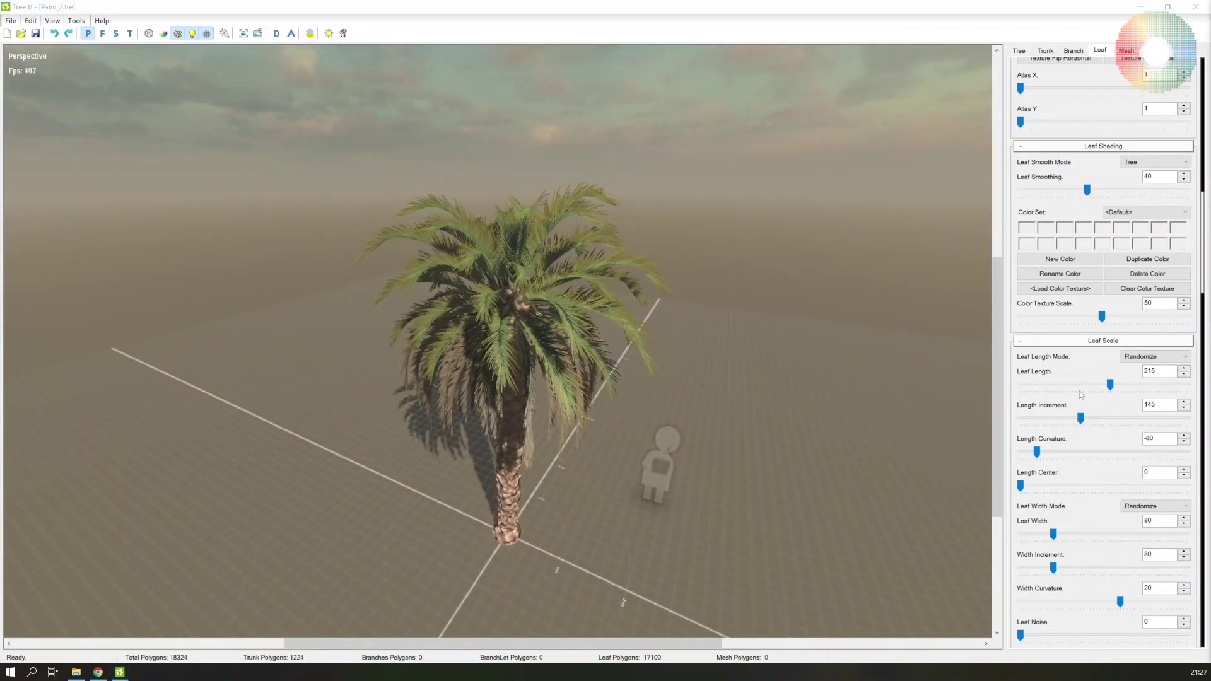